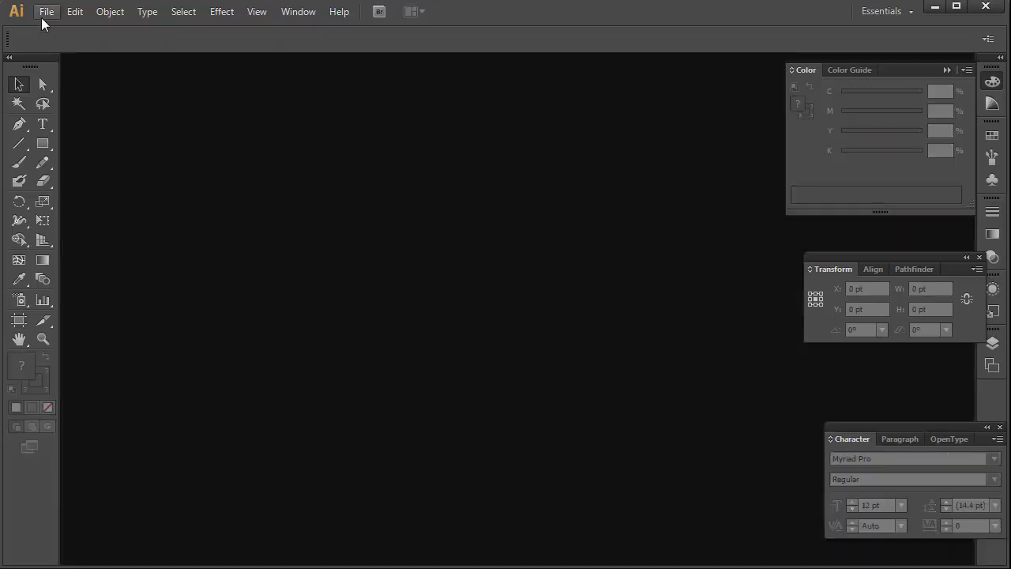
Start a new 800 × 800 px document using RGB colour mode.
{"action": "left_click", "coordinate": [41, 15]}
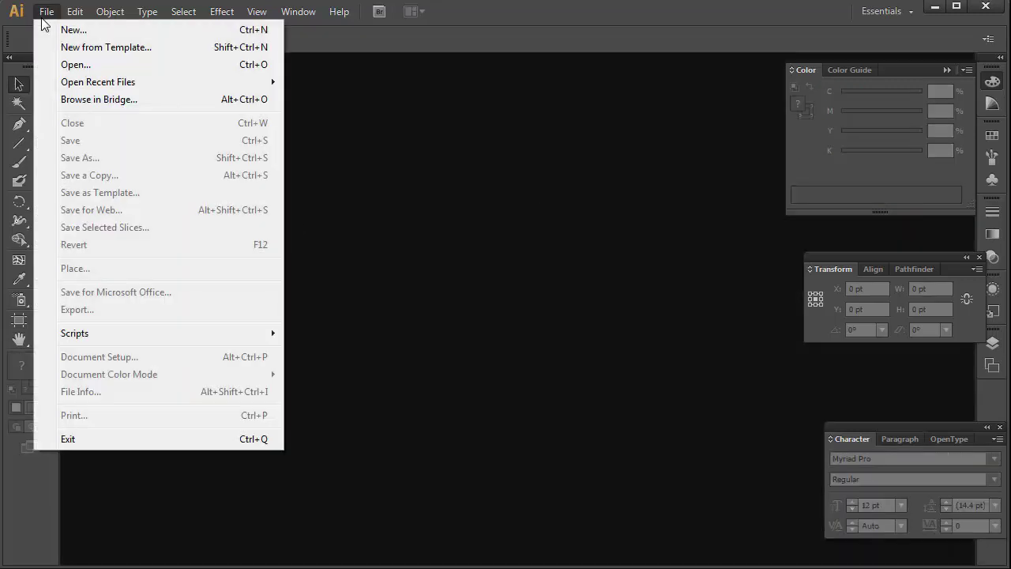
{"action": "left_click", "coordinate": [75, 30]}
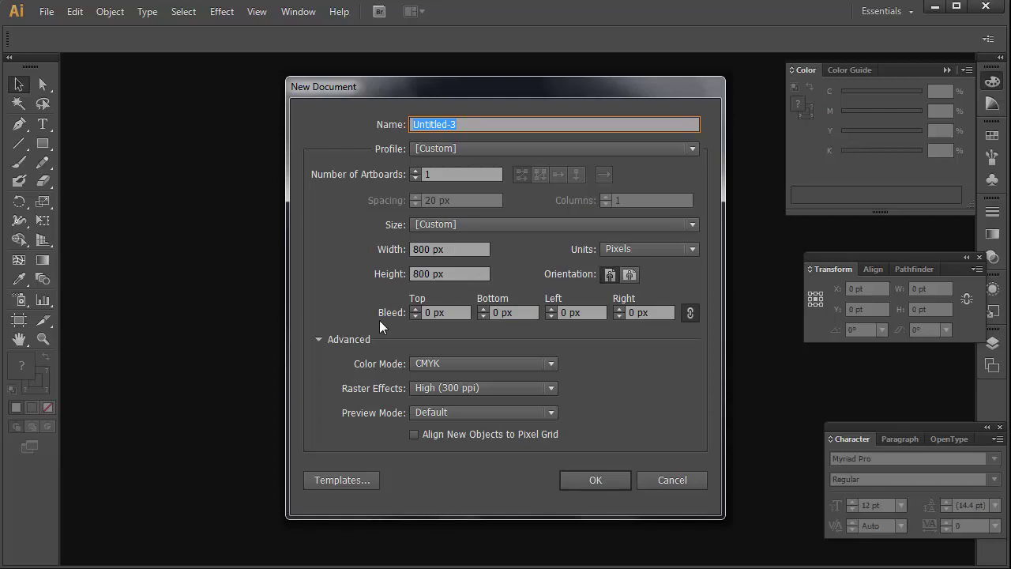
{"action": "left_click", "coordinate": [503, 363]}
{"action": "left_click", "coordinate": [438, 397]}
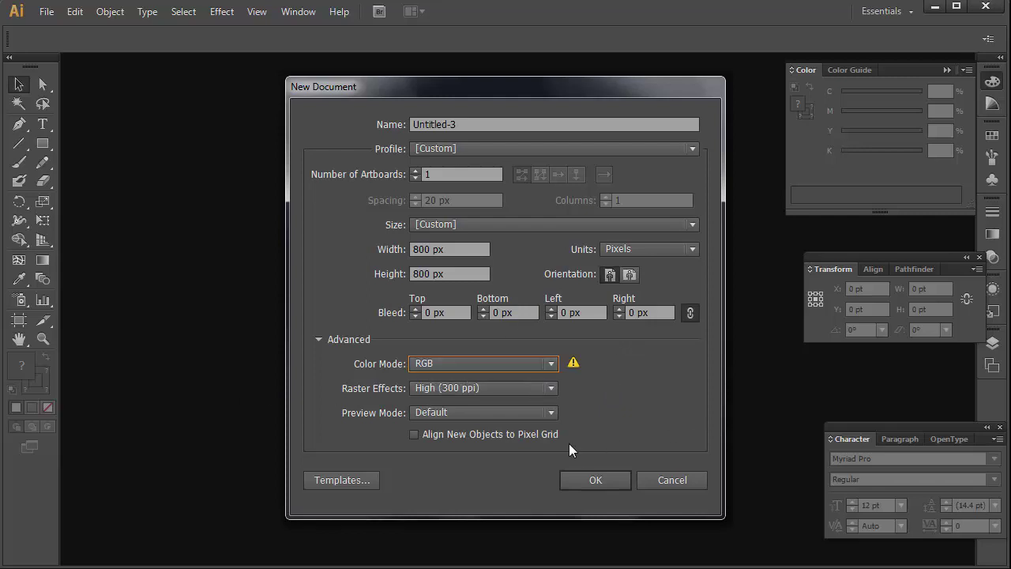
{"action": "left_click", "coordinate": [581, 479]}
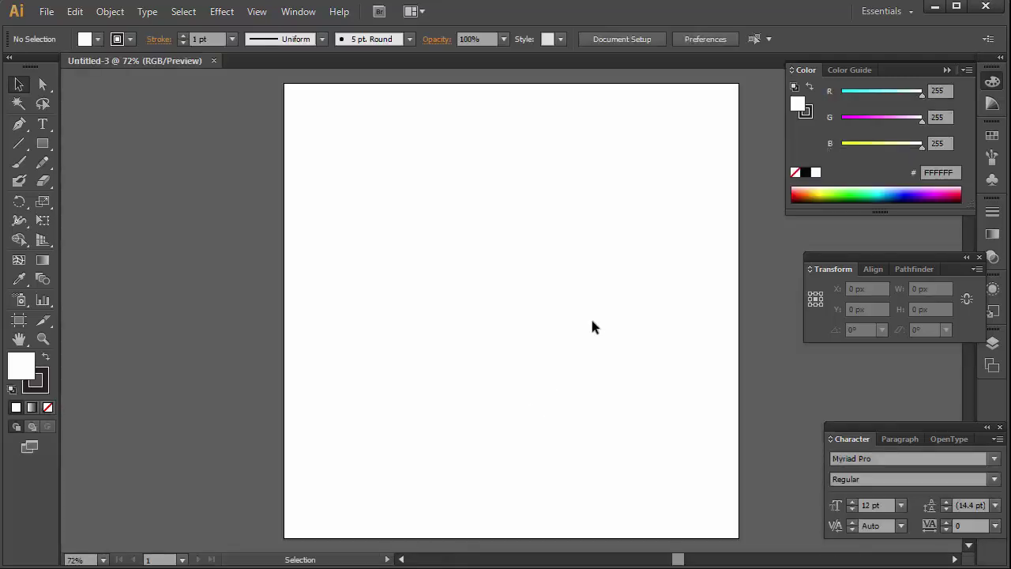
Draw an 800 × 800 px rectangle covering the artboard and set its stroke to None.
{"action": "left_click", "coordinate": [43, 147]}
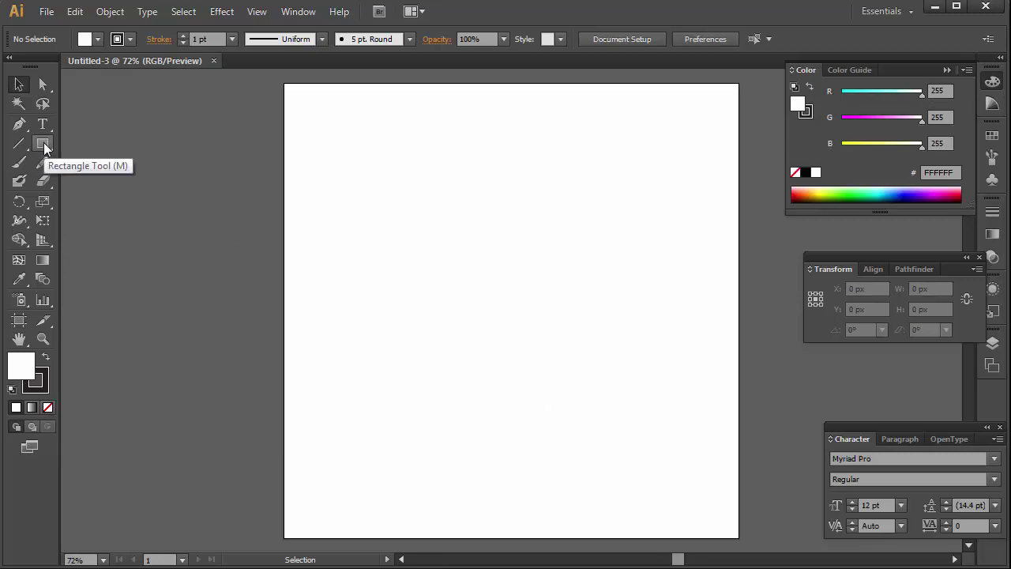
{"action": "mouse_move", "coordinate": [284, 83]}
{"action": "left_mouse_down"}
{"action": "mouse_move", "coordinate": [665, 485]}
{"action": "mouse_move", "coordinate": [736, 538]}
{"action": "left_mouse_up"}
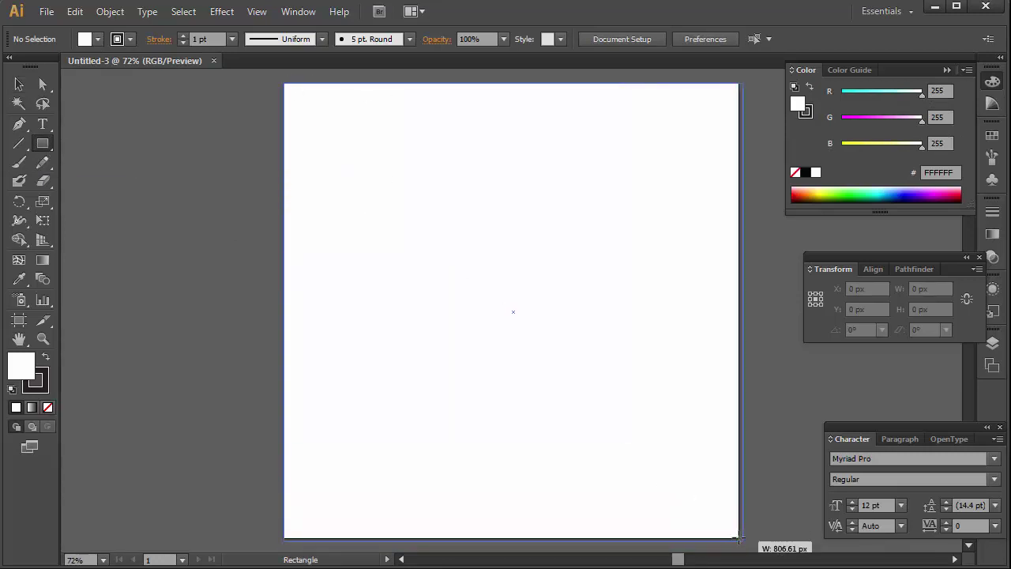
{"action": "left_click", "coordinate": [19, 85]}
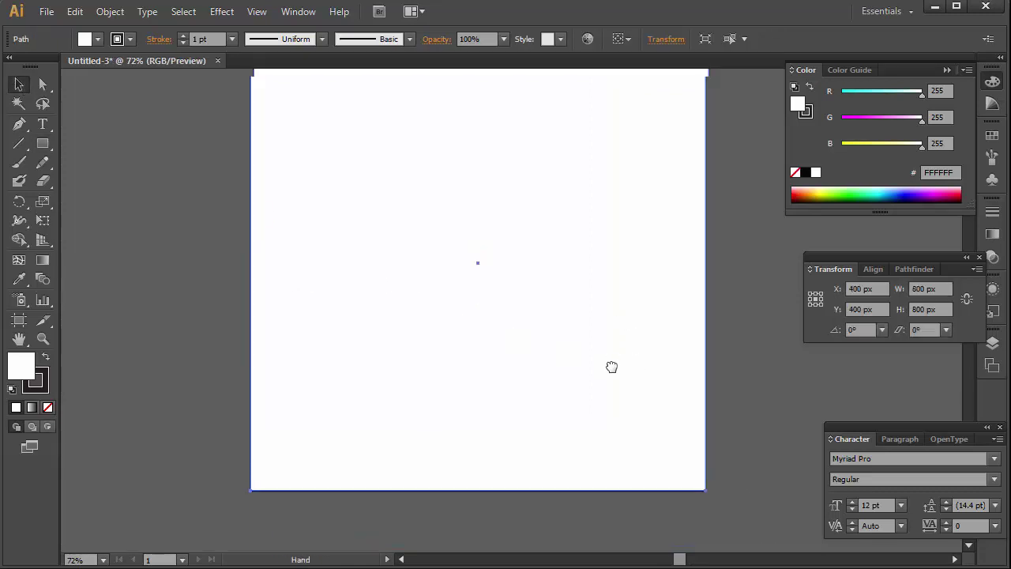
{"action": "left_click", "coordinate": [129, 40]}
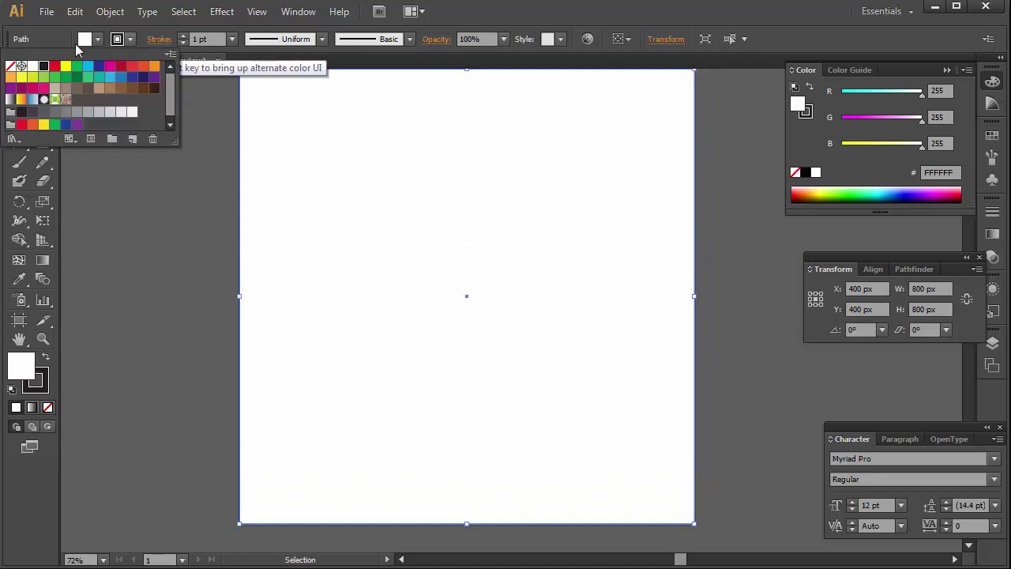
{"action": "left_click", "coordinate": [9, 65]}
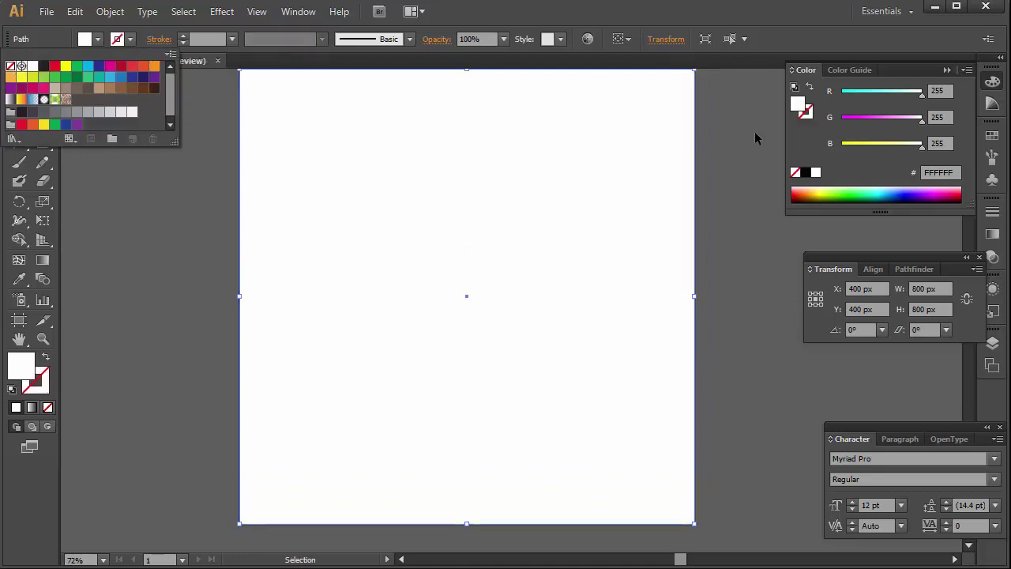
{"action": "left_click", "coordinate": [522, 184]}
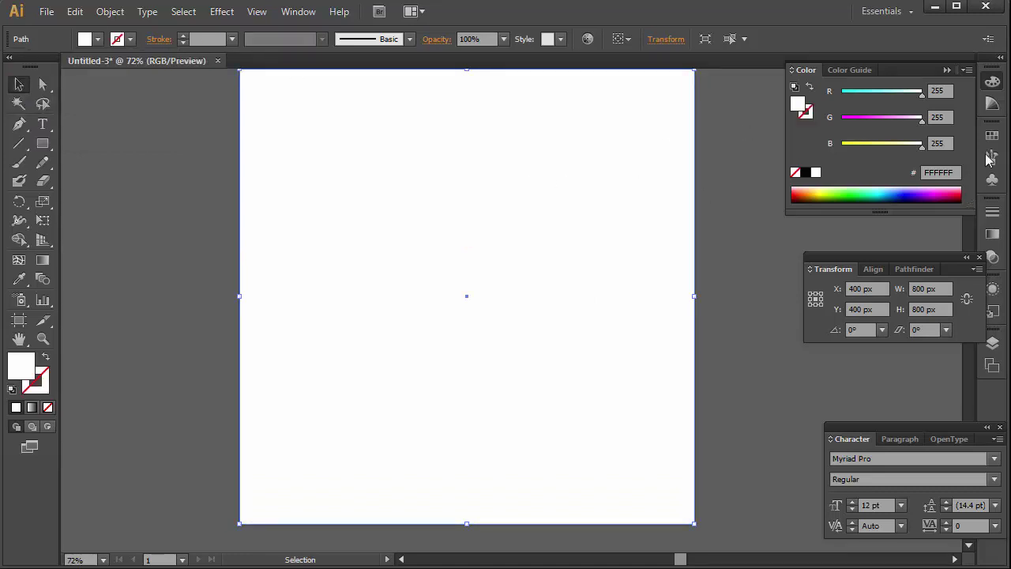
{"action": "left_click", "coordinate": [993, 235]}
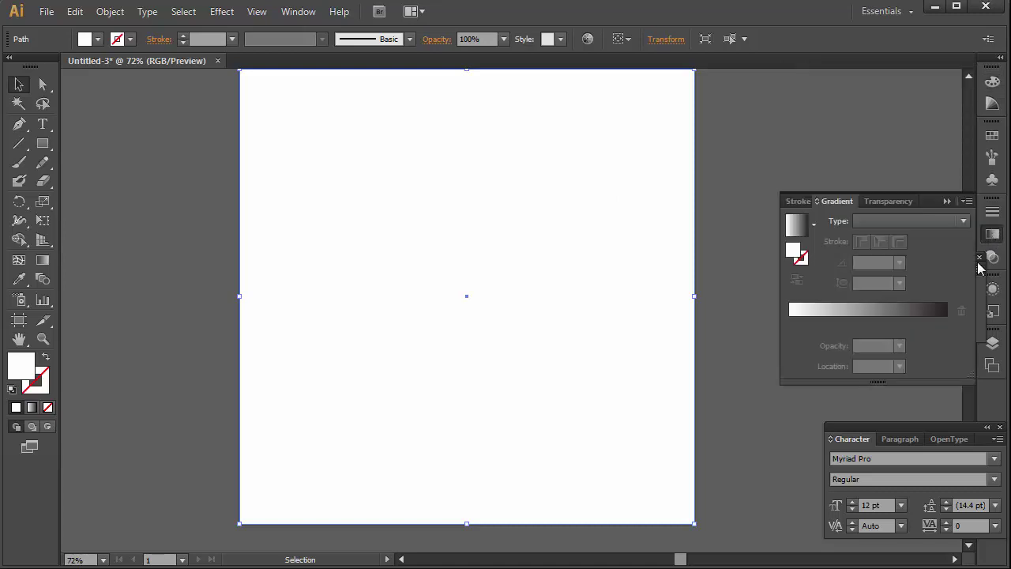
Apply a radial gradient to the rectangle with its outer stop set to orange FF9738.
{"action": "left_click", "coordinate": [859, 310]}
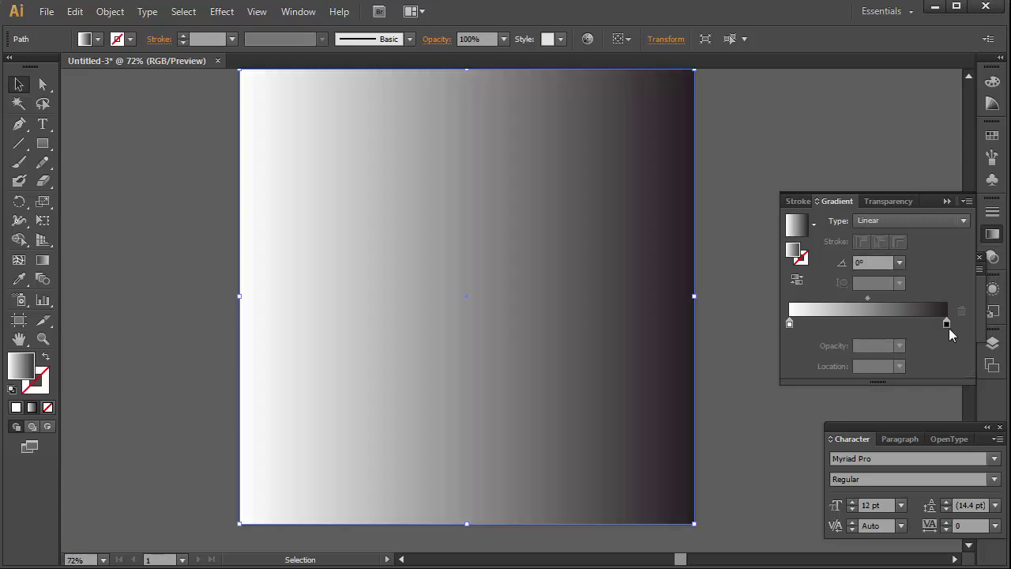
{"action": "left_click", "coordinate": [943, 222]}
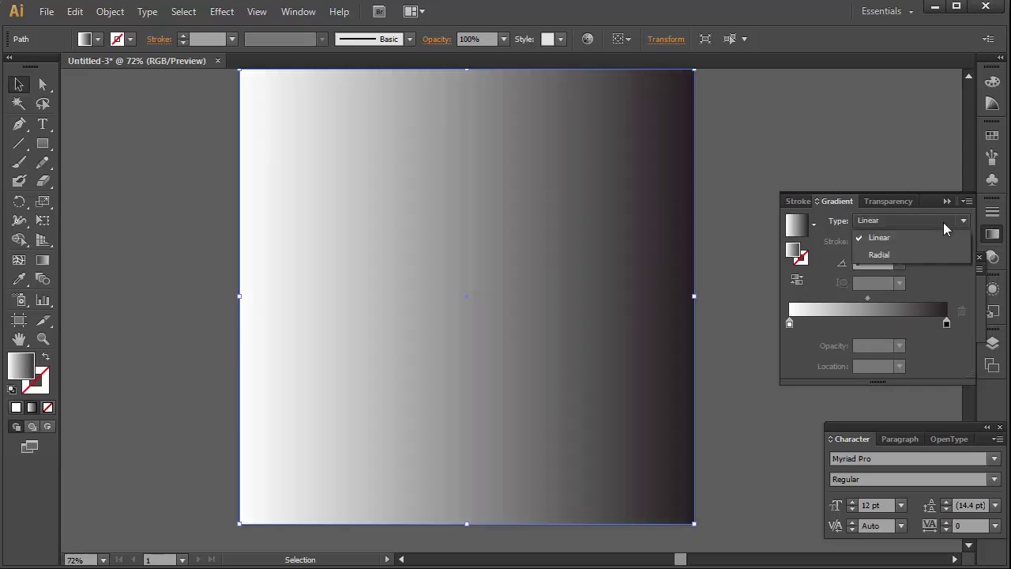
{"action": "left_click", "coordinate": [891, 254]}
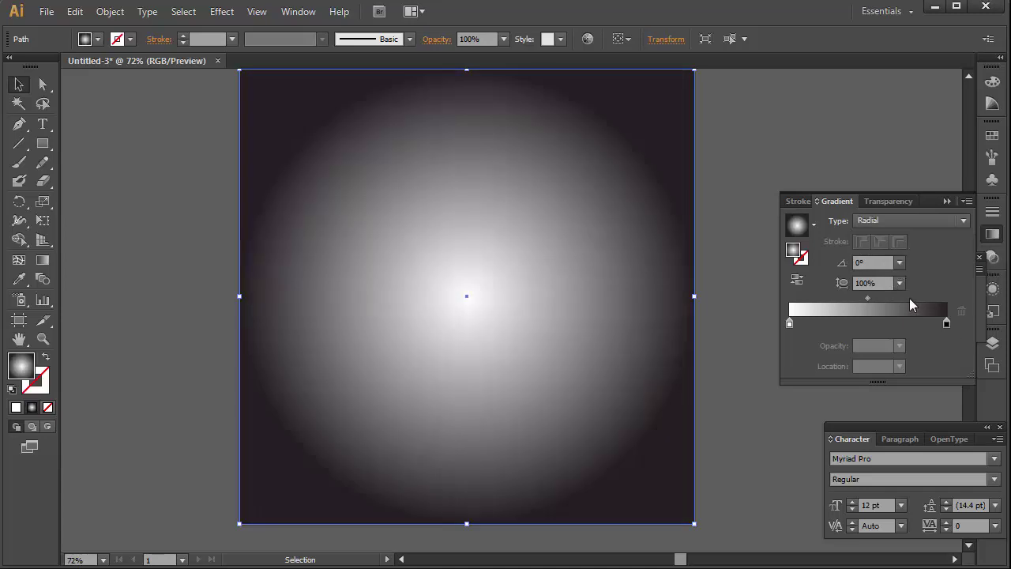
{"action": "double_click", "coordinate": [946, 323]}
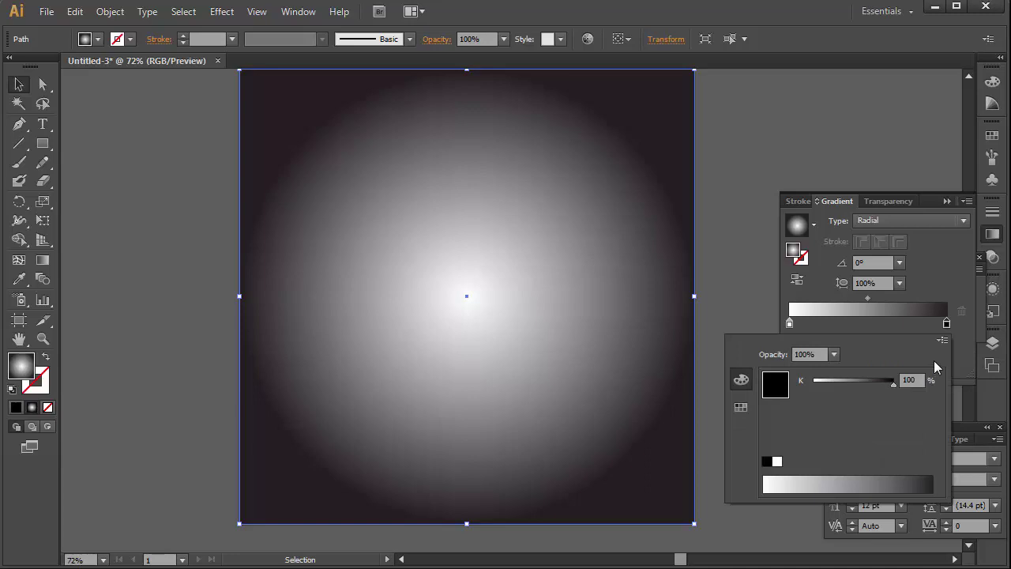
{"action": "left_click", "coordinate": [941, 340]}
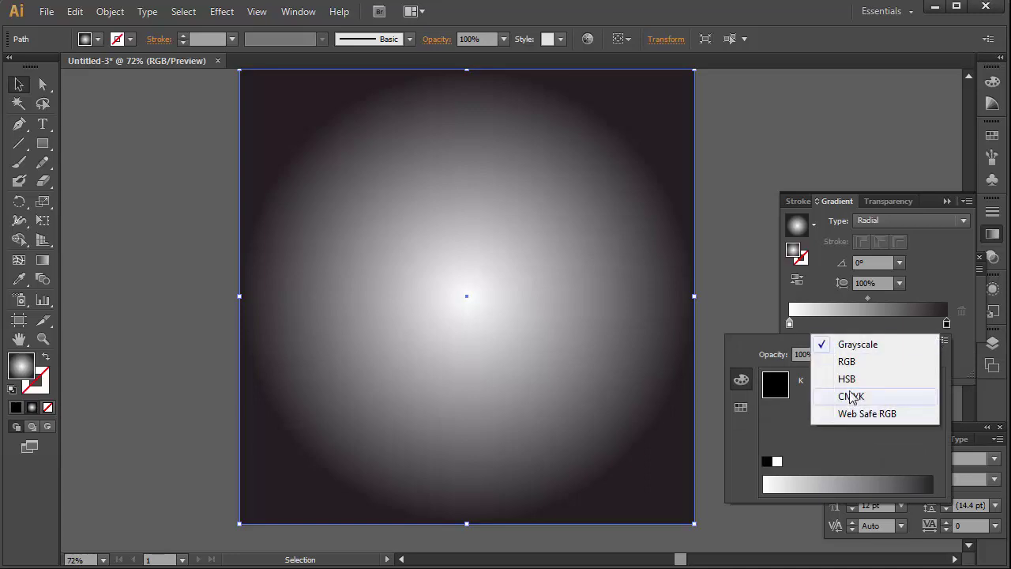
{"action": "left_click", "coordinate": [846, 362]}
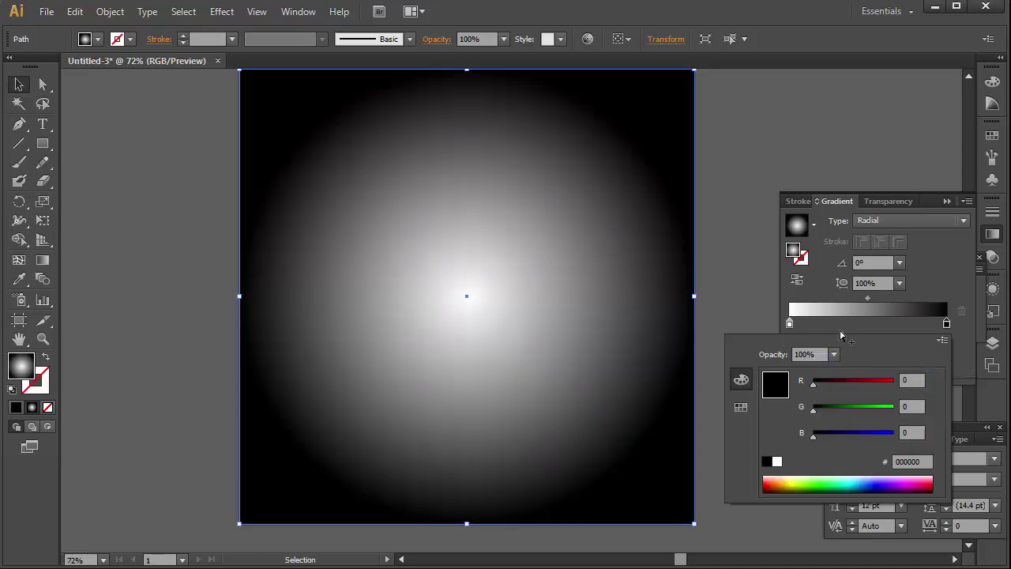
{"action": "left_click_drag", "start_coordinate": [841, 380], "coordinate": [881, 380]}
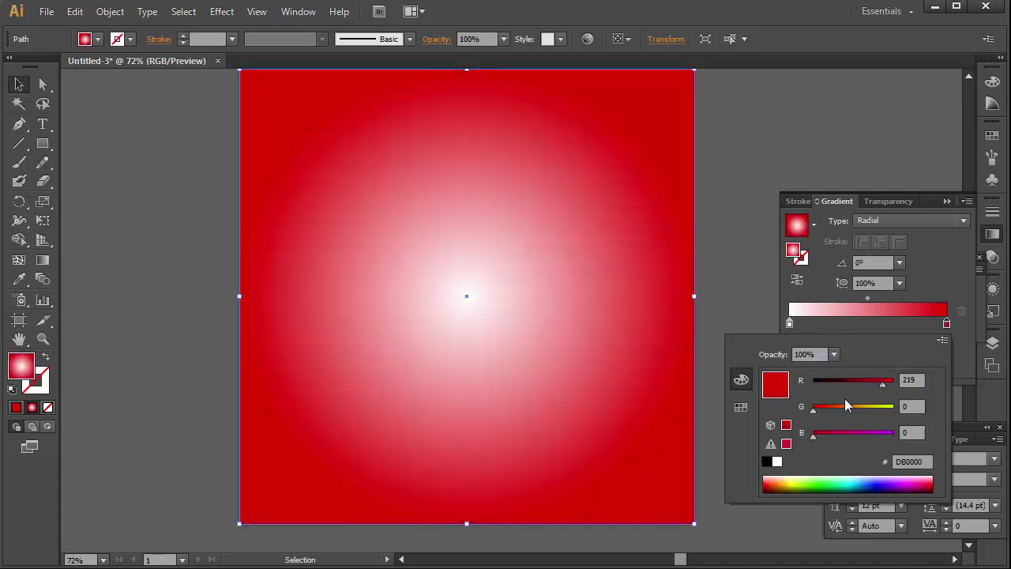
{"action": "left_click", "coordinate": [861, 407]}
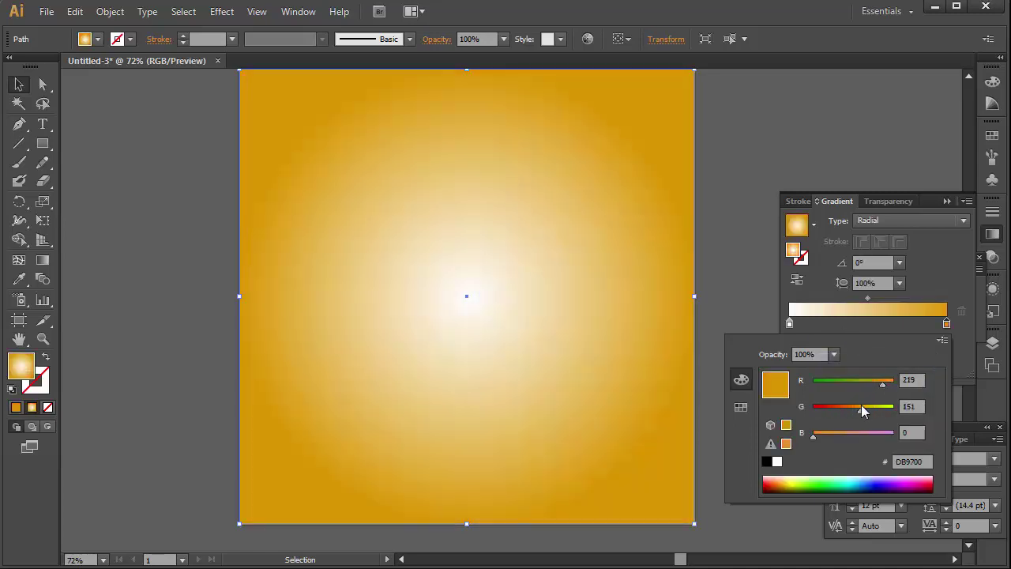
{"action": "left_click", "coordinate": [830, 434]}
{"action": "left_click_drag", "start_coordinate": [879, 384], "coordinate": [940, 386]}
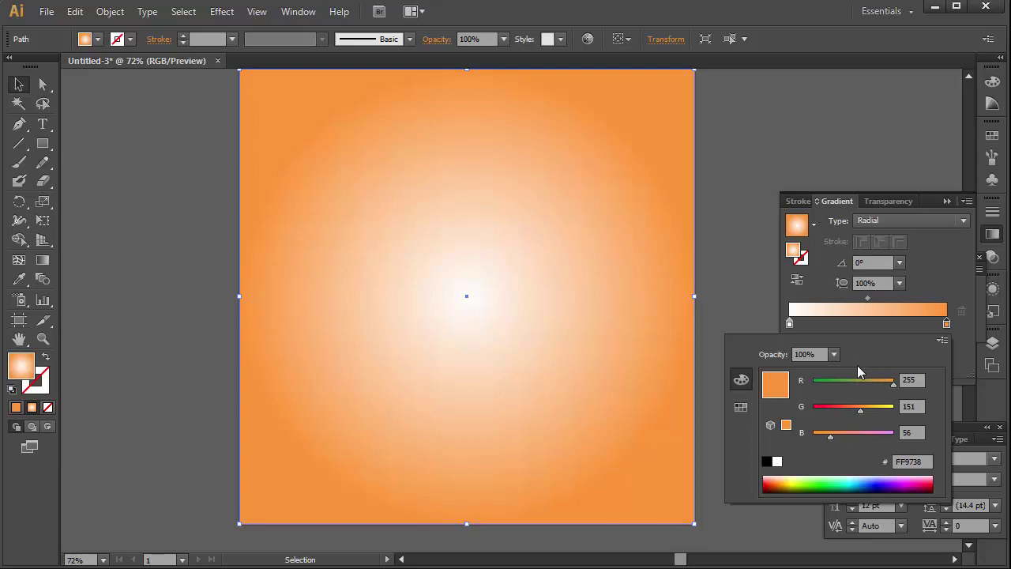
Set the centre gradient stop to pale yellow (R255 G255 B91).
{"action": "double_click", "coordinate": [790, 324]}
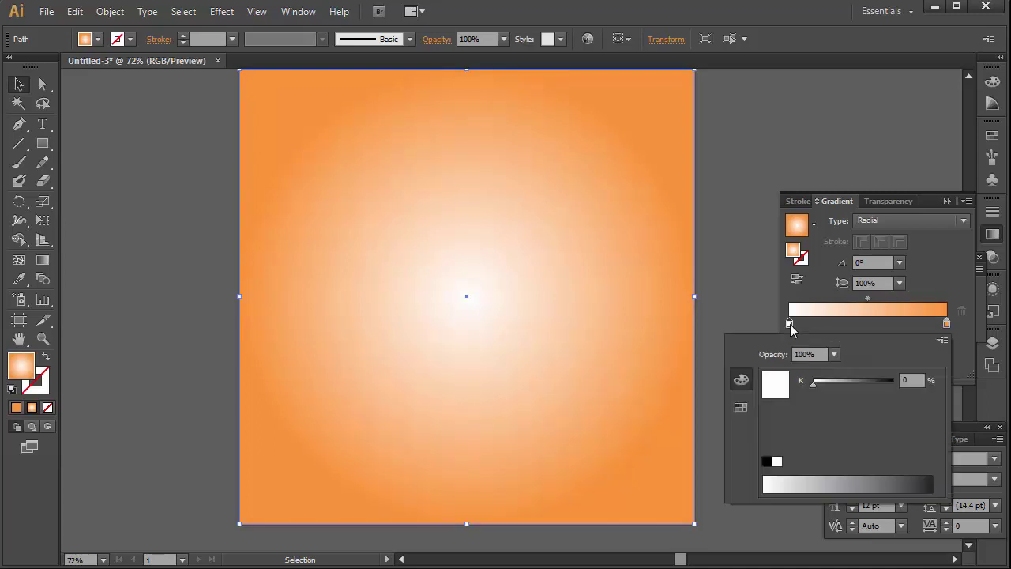
{"action": "left_click", "coordinate": [941, 340]}
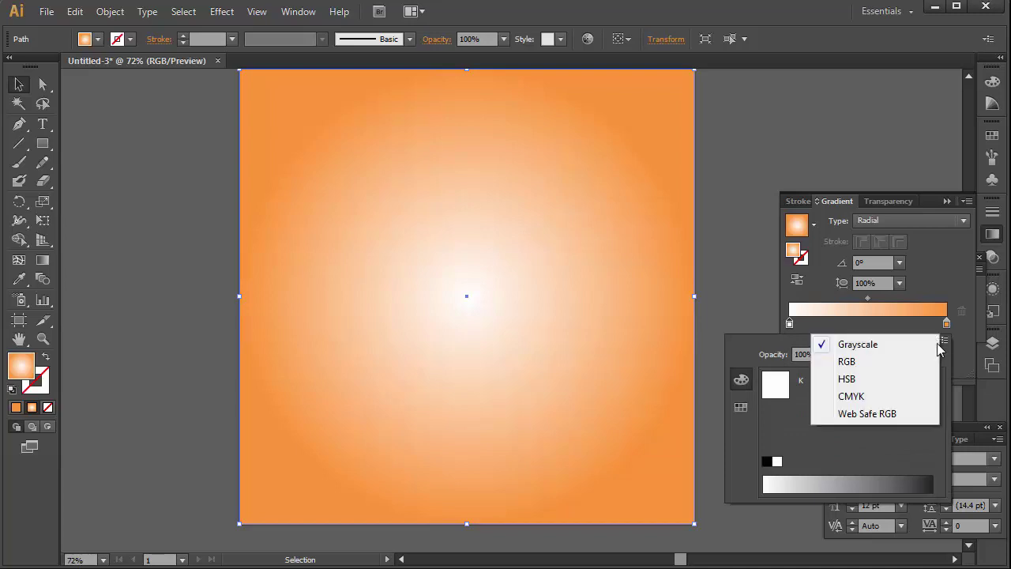
{"action": "left_click", "coordinate": [868, 364]}
{"action": "left_click", "coordinate": [848, 434]}
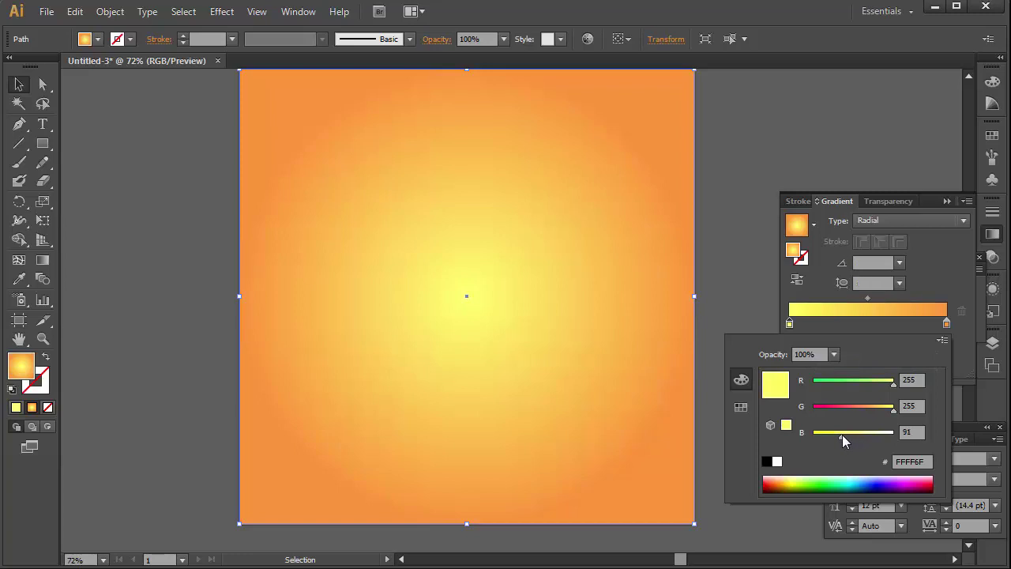
{"action": "left_click", "coordinate": [750, 379]}
{"action": "left_click_drag", "start_coordinate": [540, 235], "coordinate": [512, 255]}
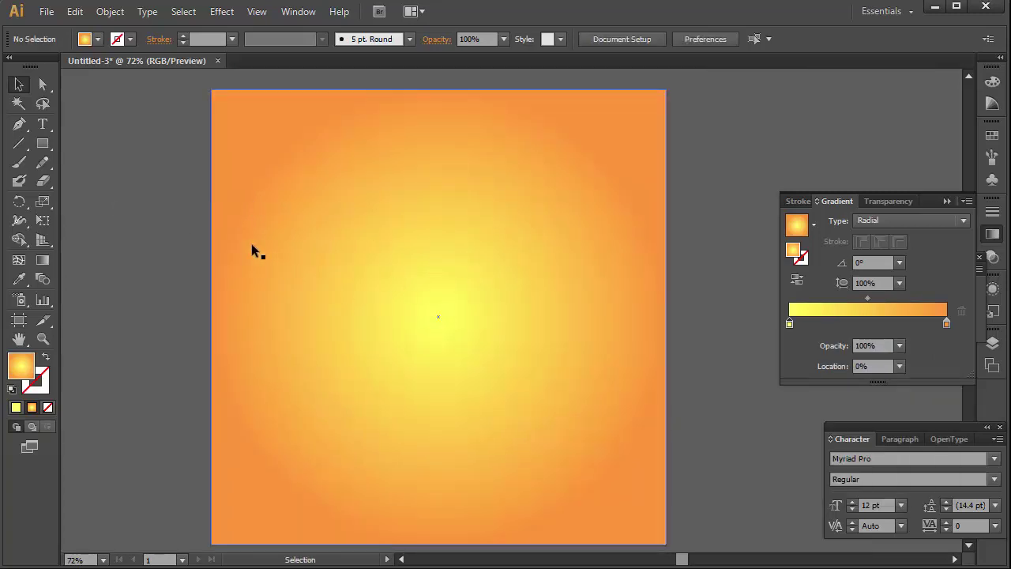
Place the pitcher-4998260_1280 image from the Desktop, embedded, onto the artboard.
{"action": "left_click", "coordinate": [47, 12]}
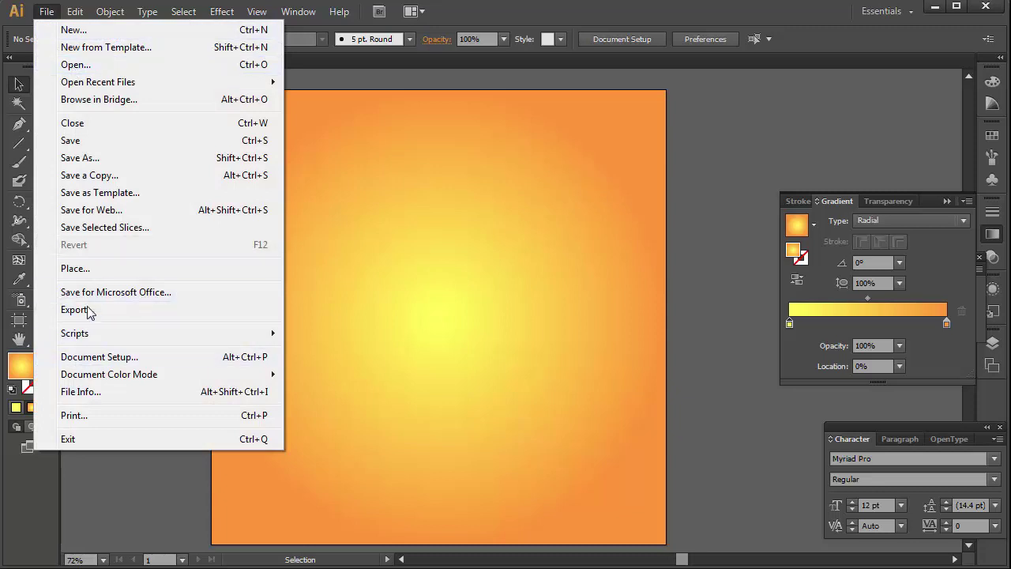
{"action": "left_click", "coordinate": [79, 268]}
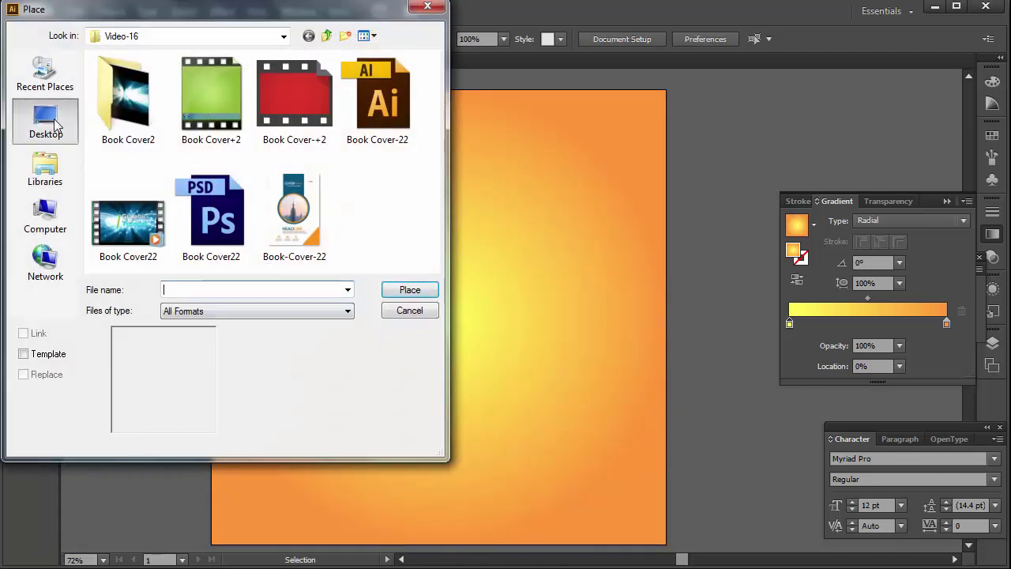
{"action": "left_click", "coordinate": [46, 120]}
{"action": "scroll", "coordinate": [166, 166], "scroll_direction": "down", "scroll_amount": 5}
{"action": "scroll", "coordinate": [193, 192], "scroll_direction": "down", "scroll_amount": 5}
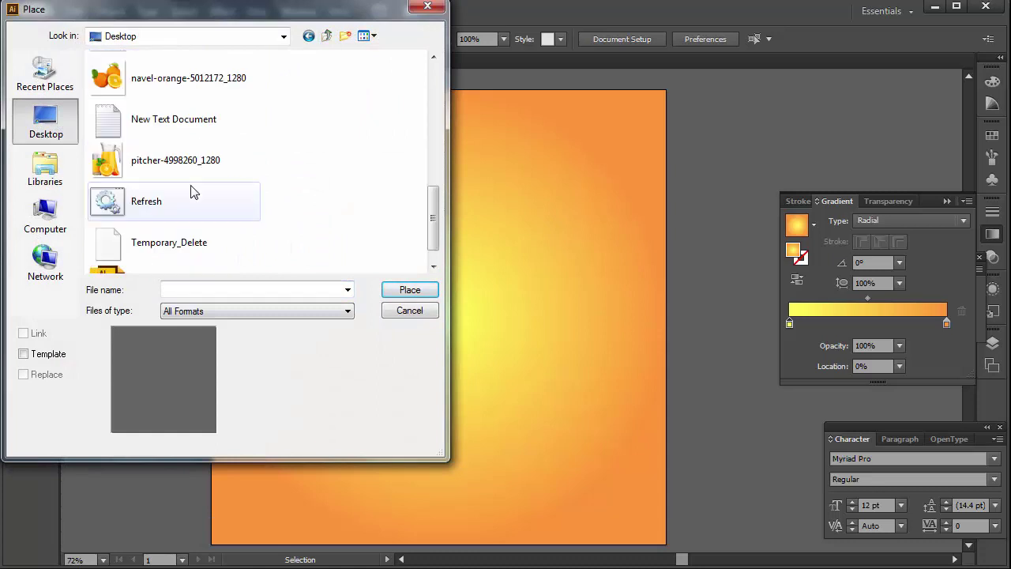
{"action": "left_click", "coordinate": [151, 162]}
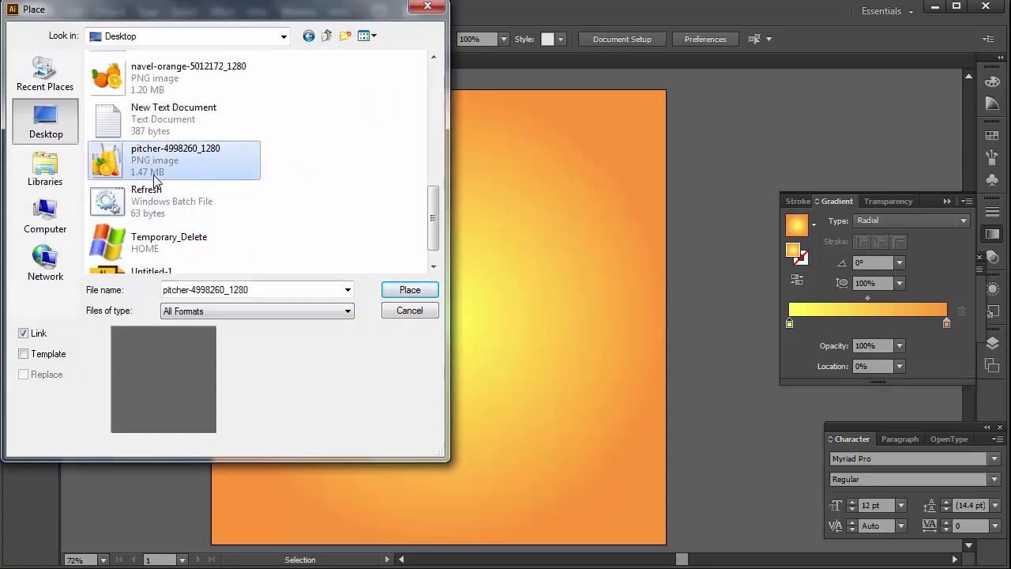
{"action": "left_click", "coordinate": [36, 334]}
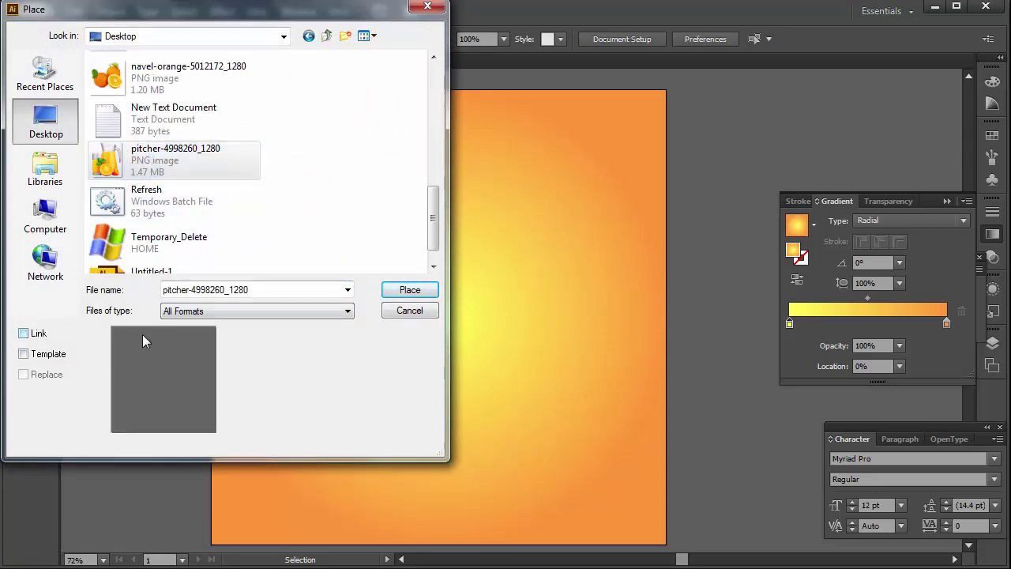
{"action": "left_click", "coordinate": [395, 291]}
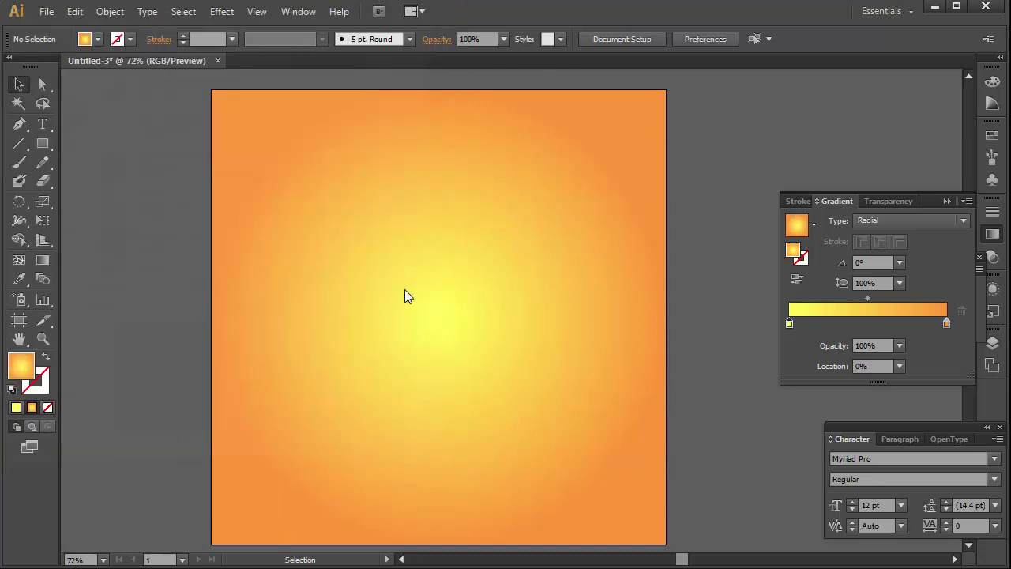
{"action": "left_click", "coordinate": [405, 295]}
Scale the pitcher image up and centre it on the gradient background.
{"action": "left_click", "coordinate": [641, 318], "text": "ctrl+alt"}
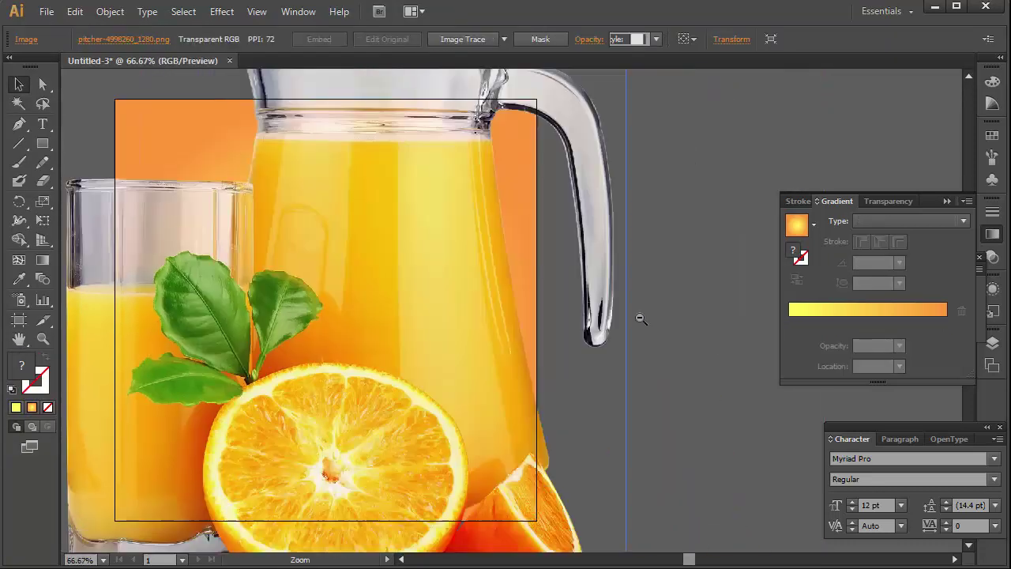
{"action": "mouse_move", "coordinate": [630, 281]}
{"action": "left_mouse_down"}
{"action": "mouse_move", "coordinate": [133, 282]}
{"action": "mouse_move", "coordinate": [317, 331]}
{"action": "left_mouse_up"}
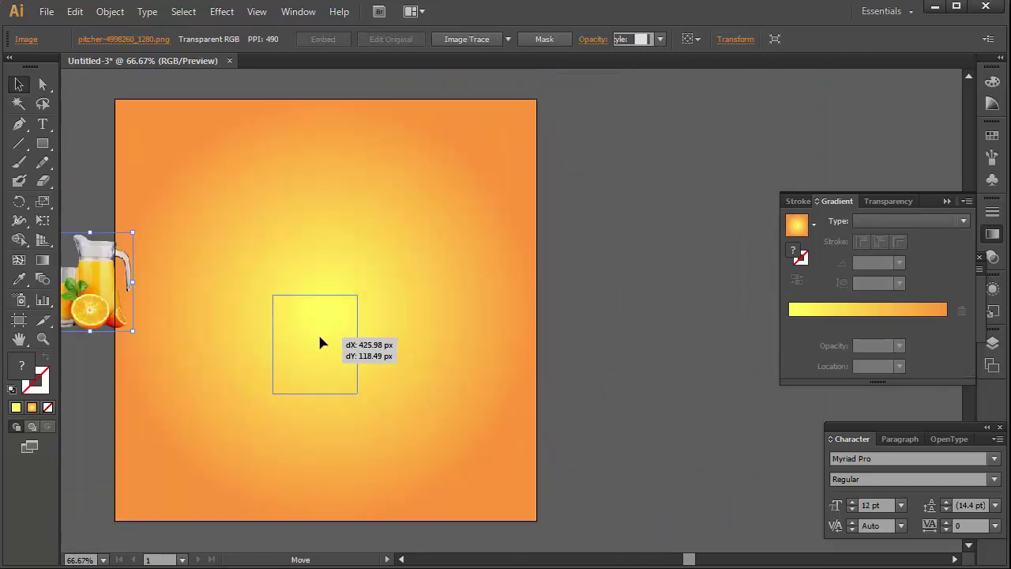
{"action": "left_click_drag", "start_coordinate": [305, 284], "coordinate": [302, 149]}
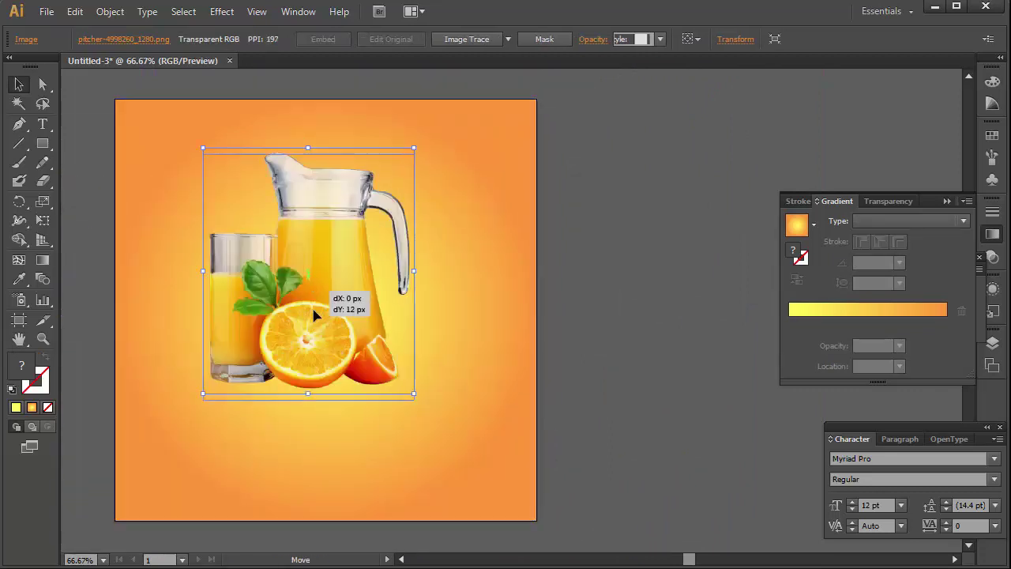
{"action": "left_click_drag", "start_coordinate": [324, 294], "coordinate": [315, 331]}
{"action": "left_click_drag", "start_coordinate": [308, 187], "coordinate": [308, 157]}
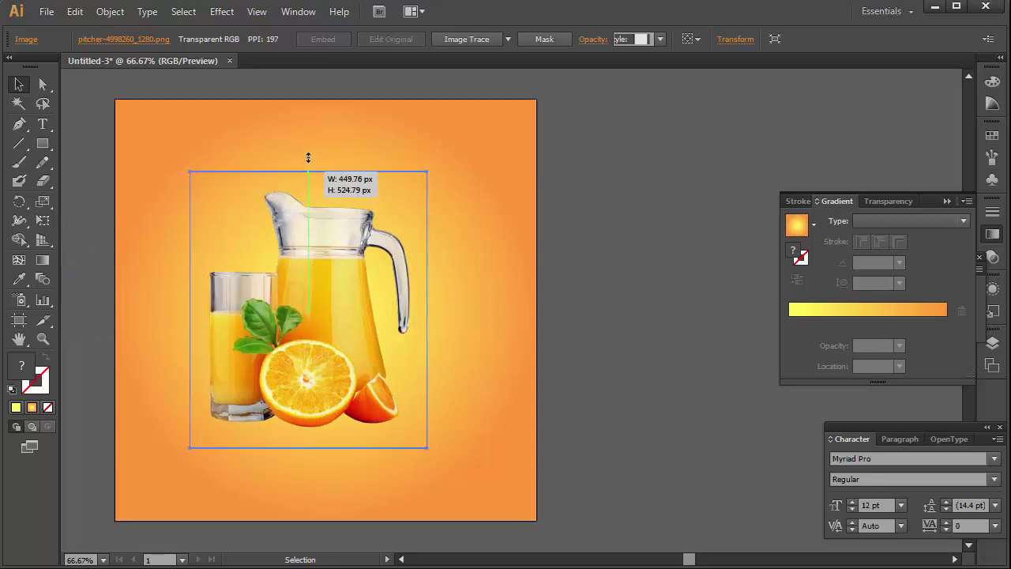
{"action": "left_click_drag", "start_coordinate": [311, 313], "coordinate": [327, 300]}
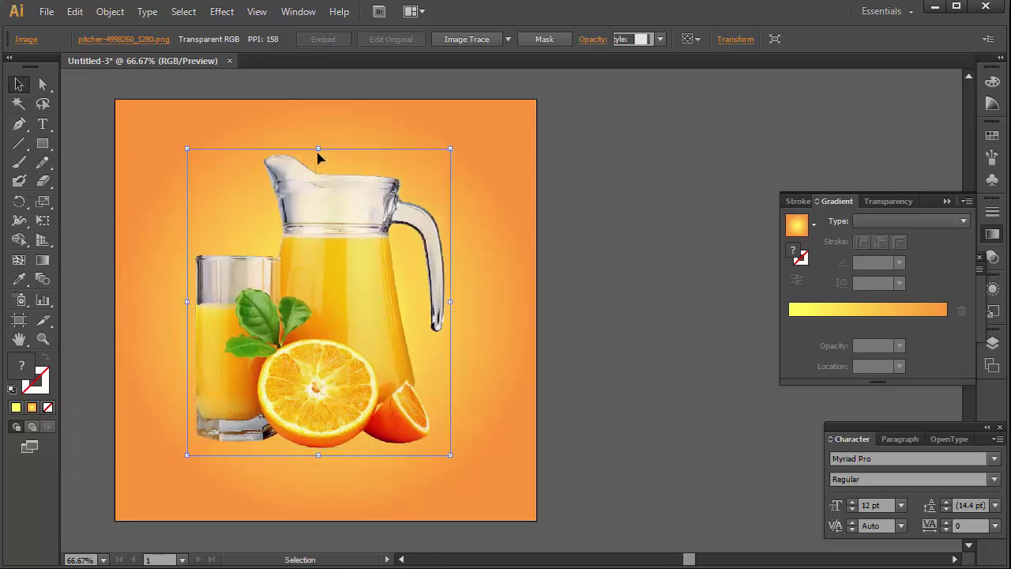
{"action": "left_click_drag", "start_coordinate": [318, 149], "coordinate": [318, 178]}
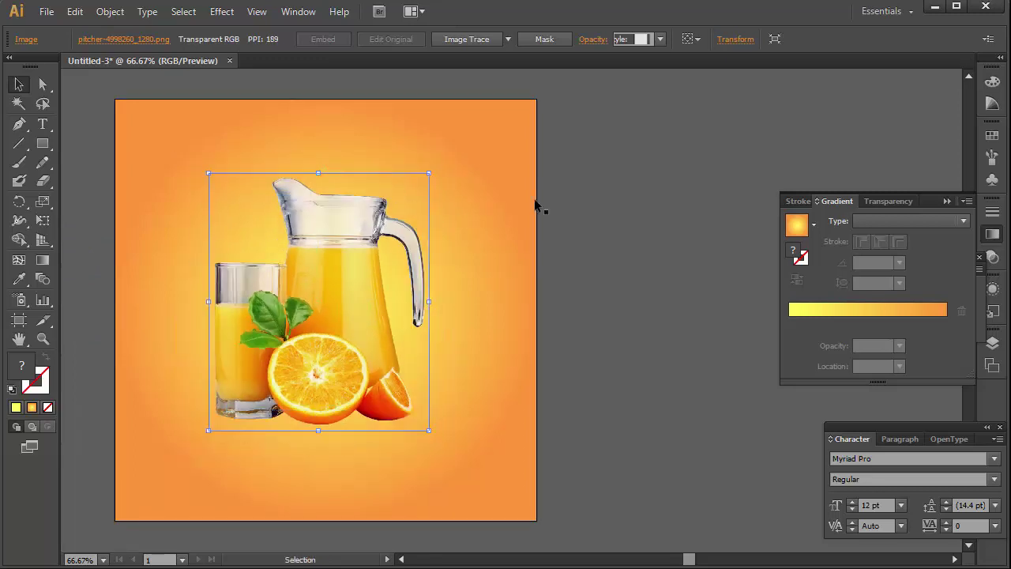
{"action": "left_click", "coordinate": [583, 175]}
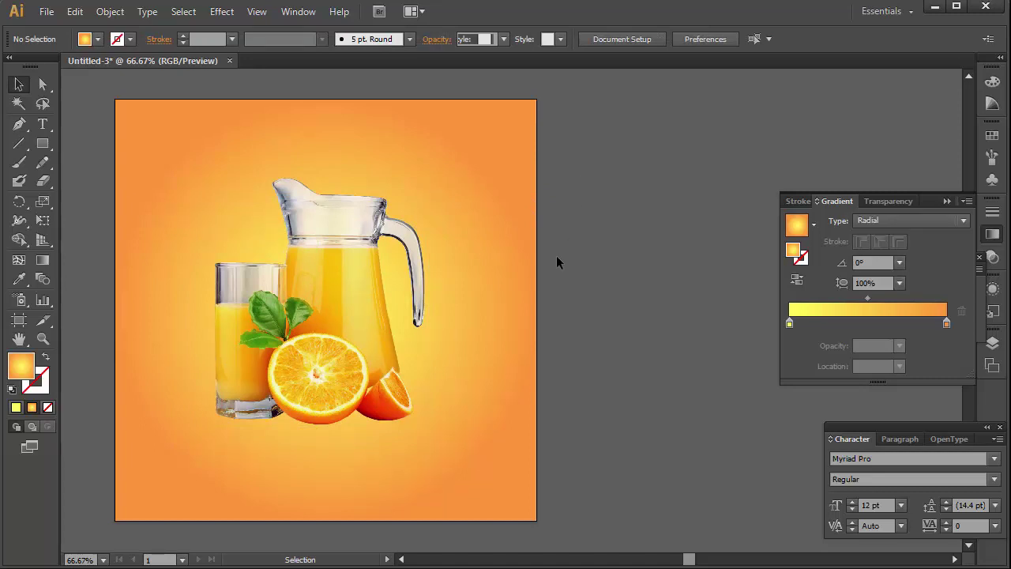
{"action": "key", "text": "space"}
Draw a large ellipse across the lower part of the artboard.
{"action": "left_click_drag", "start_coordinate": [453, 340], "coordinate": [456, 293]}
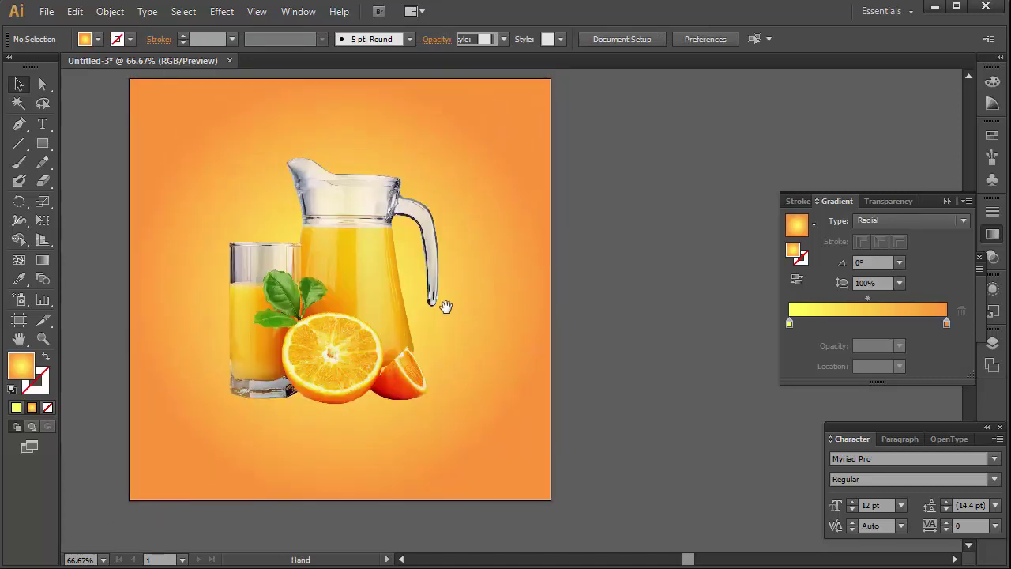
{"action": "left_click", "coordinate": [42, 143]}
{"action": "left_click", "coordinate": [117, 184]}
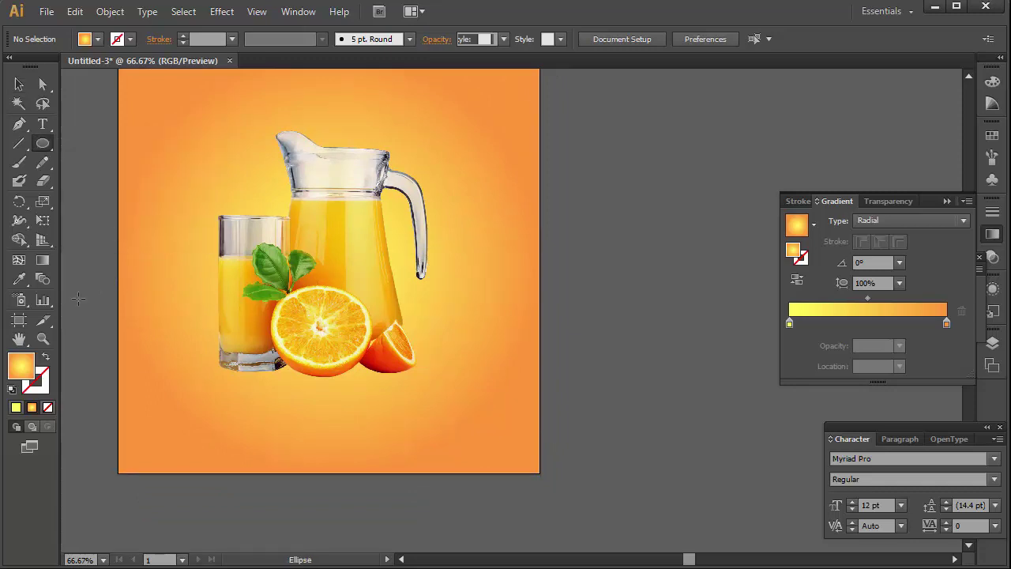
{"action": "mouse_move", "coordinate": [75, 281]}
{"action": "left_mouse_down"}
{"action": "mouse_move", "coordinate": [528, 536]}
{"action": "mouse_move", "coordinate": [598, 509]}
{"action": "left_mouse_up"}
{"action": "left_click", "coordinate": [19, 84]}
Centre the ellipse and pitcher horizontally on the background, then nudge the ellipse lower.
{"action": "scroll", "coordinate": [612, 253], "scroll_direction": "up", "scroll_amount": 3}
{"action": "left_click_drag", "start_coordinate": [621, 147], "coordinate": [234, 492]}
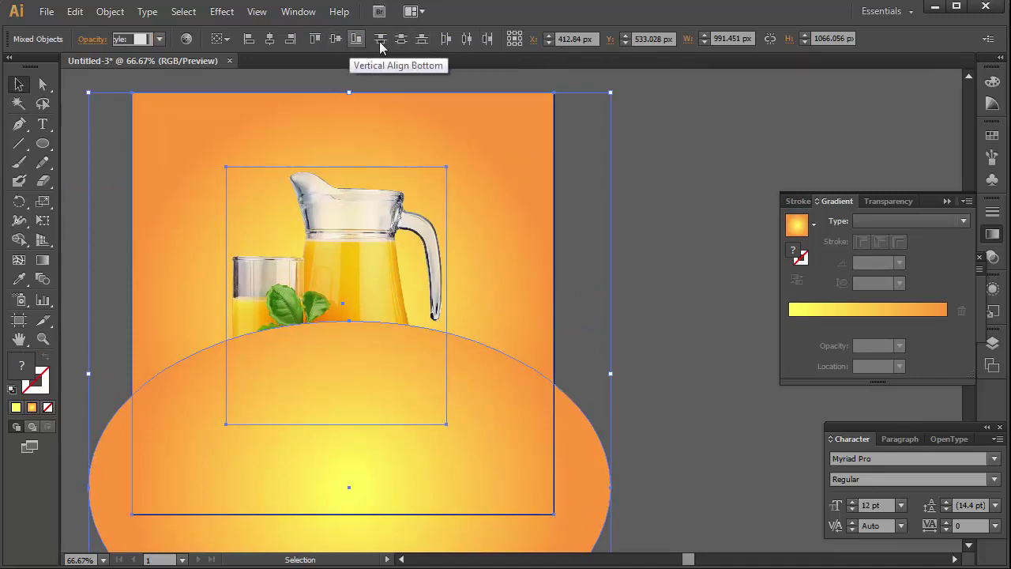
{"action": "left_click", "coordinate": [270, 39]}
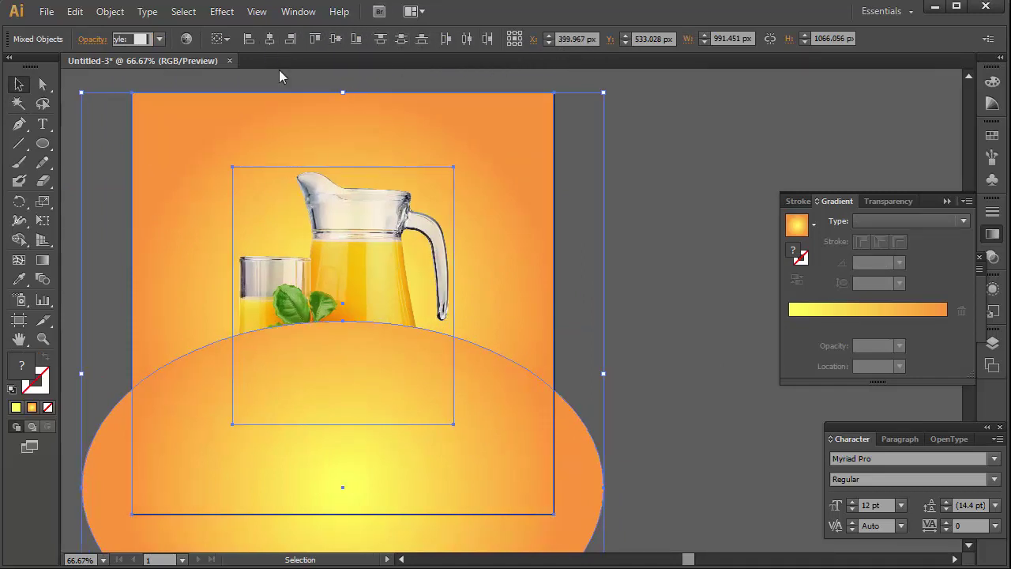
{"action": "left_click", "coordinate": [652, 296]}
{"action": "left_click_drag", "start_coordinate": [598, 349], "coordinate": [527, 434]}
{"action": "mouse_move", "coordinate": [500, 399]}
{"action": "left_mouse_down"}
{"action": "mouse_move", "coordinate": [514, 325]}
{"action": "mouse_move", "coordinate": [486, 373]}
{"action": "left_mouse_up"}
Trim the ellipse parts outside the artboard with the Shape Builder.
{"action": "key", "text": "ctrl+a"}
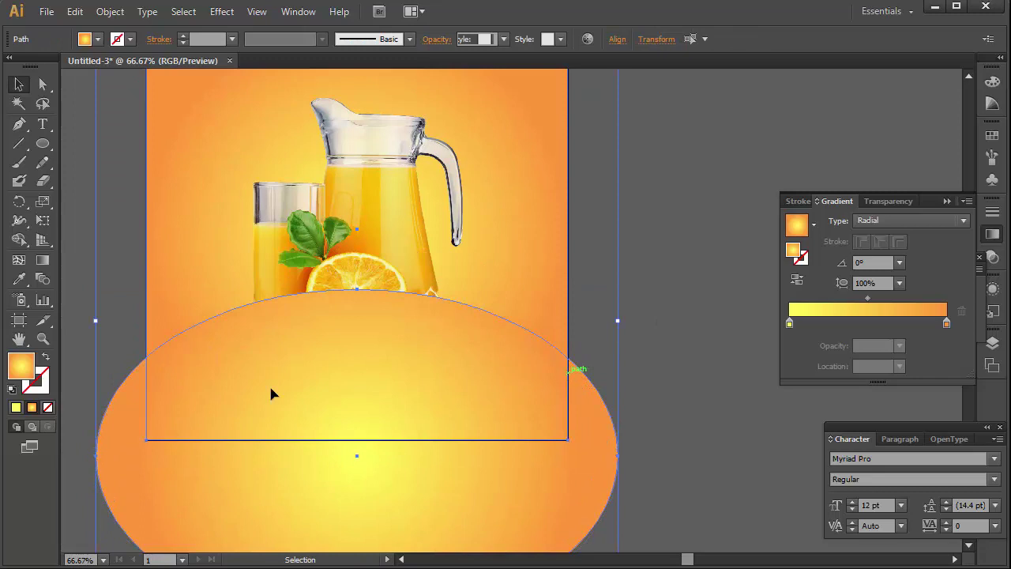
{"action": "left_click", "coordinate": [19, 239]}
{"action": "left_click_drag", "start_coordinate": [116, 350], "coordinate": [116, 494]}
{"action": "left_click", "coordinate": [19, 83]}
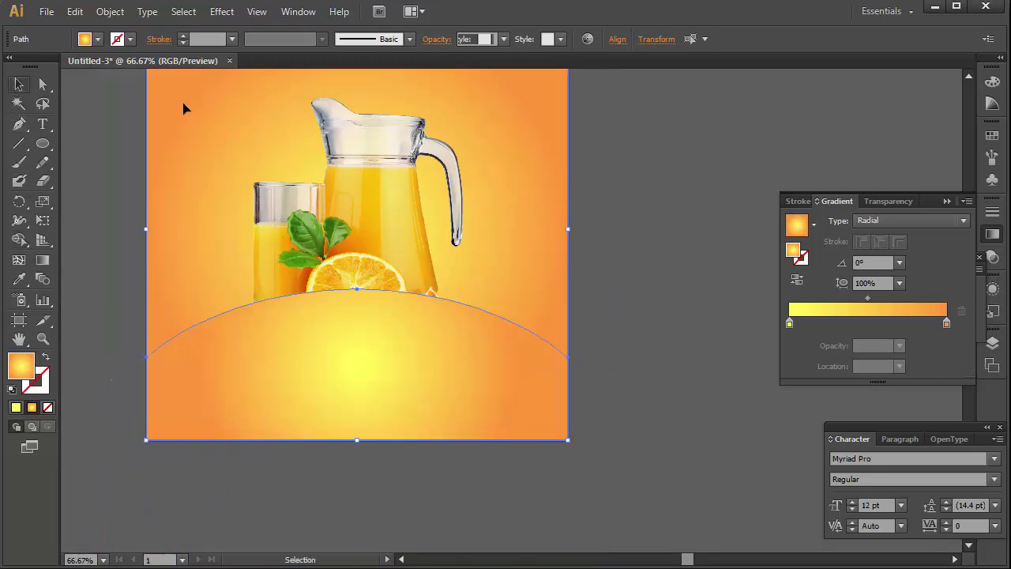
Bring the pitcher image in front of the curved ground shape.
{"action": "left_click", "coordinate": [370, 200]}
{"action": "right_click", "coordinate": [370, 200]}
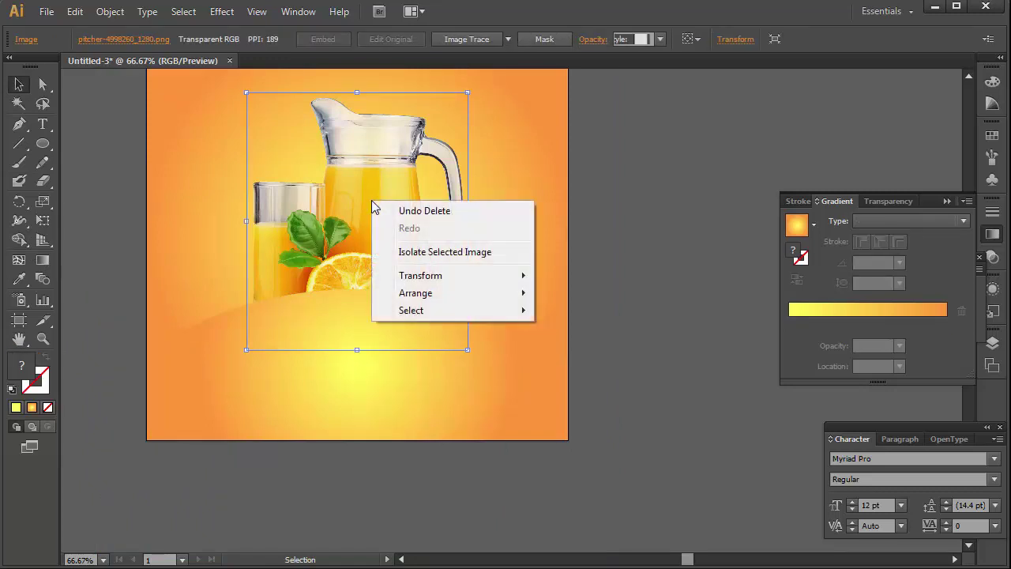
{"action": "left_click", "coordinate": [602, 293]}
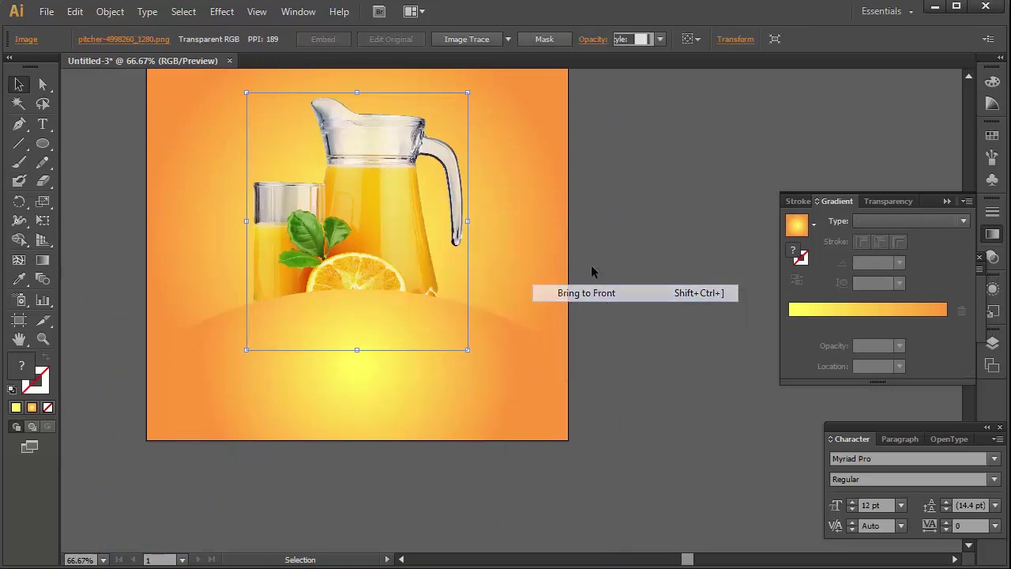
{"action": "left_click", "coordinate": [651, 178]}
{"action": "left_click", "coordinate": [402, 367]}
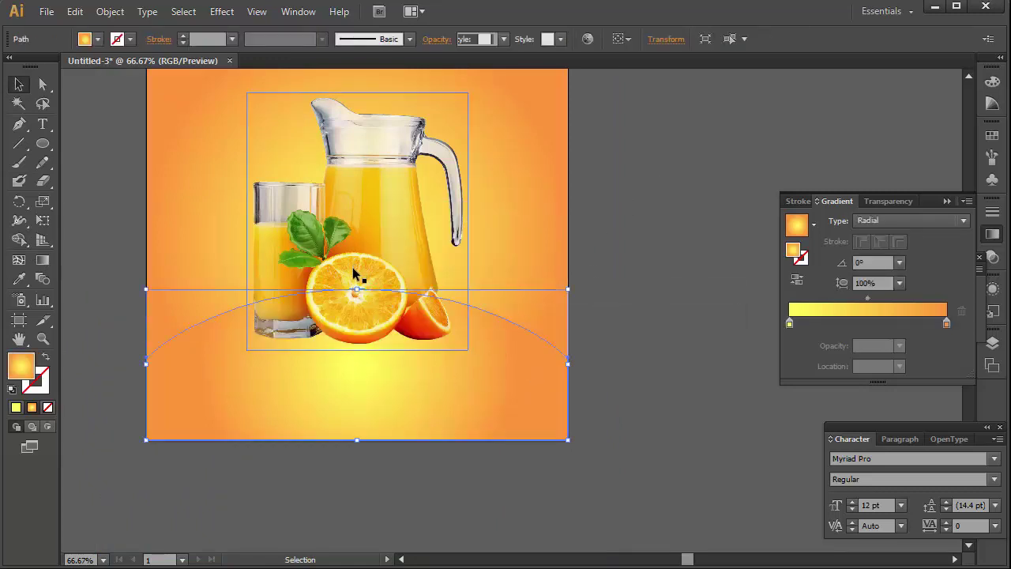
{"action": "left_click", "coordinate": [702, 249]}
{"action": "left_click", "coordinate": [471, 238]}
{"action": "left_click", "coordinate": [419, 247]}
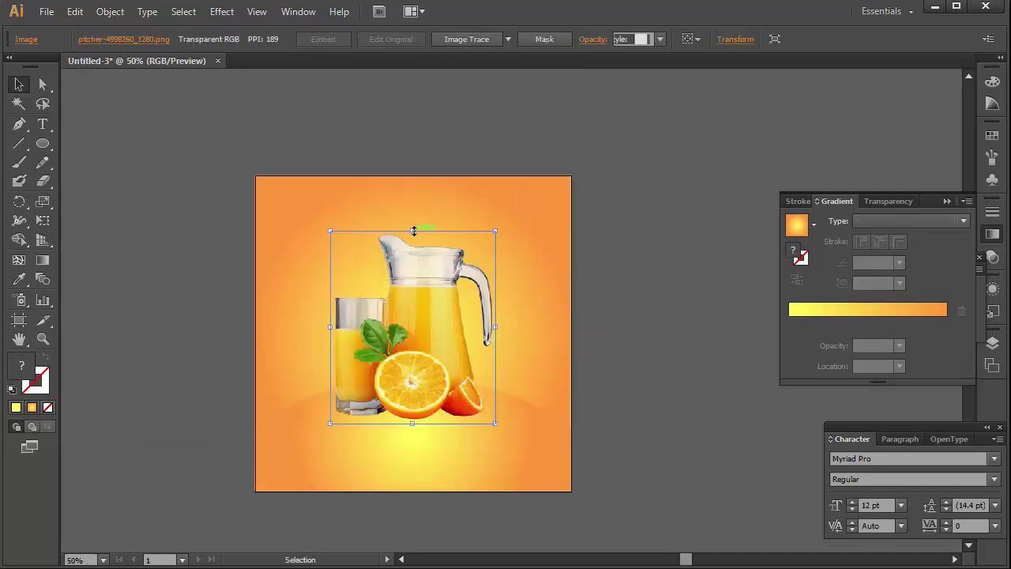
{"action": "left_click", "coordinate": [461, 151]}
{"action": "key", "text": "ctrl+plus"}
{"action": "left_click_drag", "start_coordinate": [502, 334], "coordinate": [445, 265]}
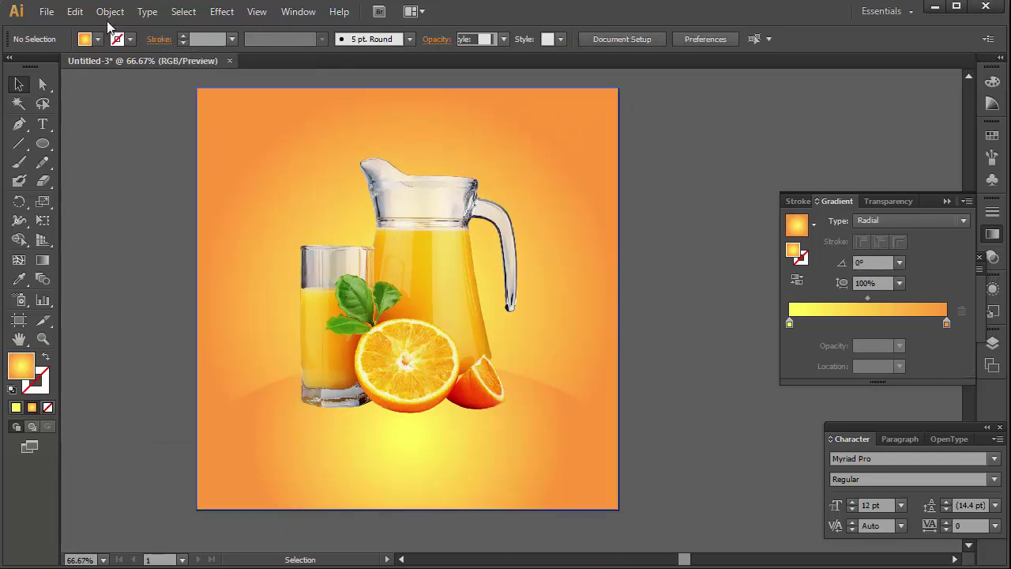
Place the navel-orange-5012172_1280 image into the poster.
{"action": "left_click", "coordinate": [46, 13]}
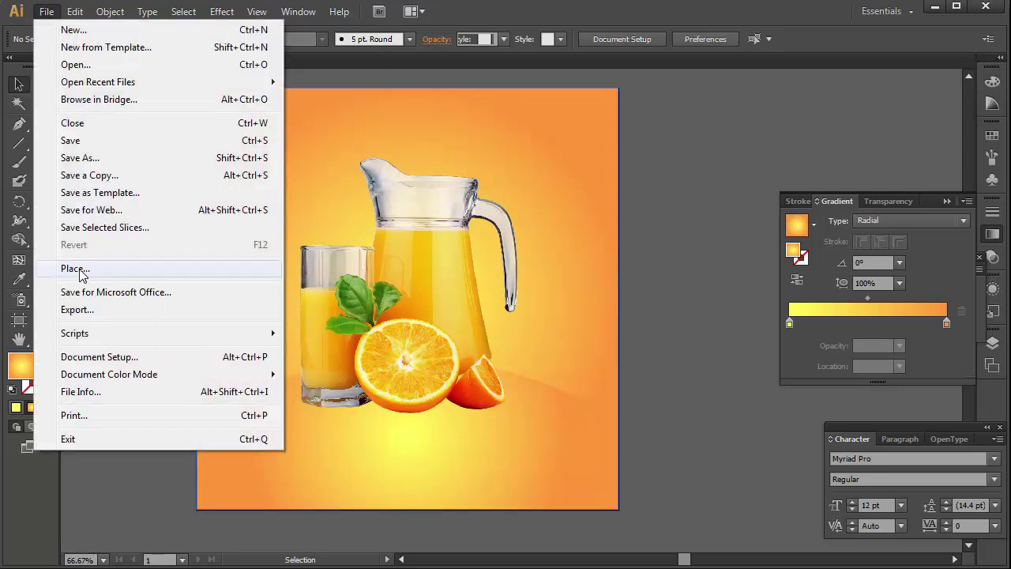
{"action": "left_click", "coordinate": [80, 270]}
{"action": "scroll", "coordinate": [146, 235], "scroll_direction": "down", "scroll_amount": 2}
{"action": "scroll", "coordinate": [146, 237], "scroll_direction": "down", "scroll_amount": 1}
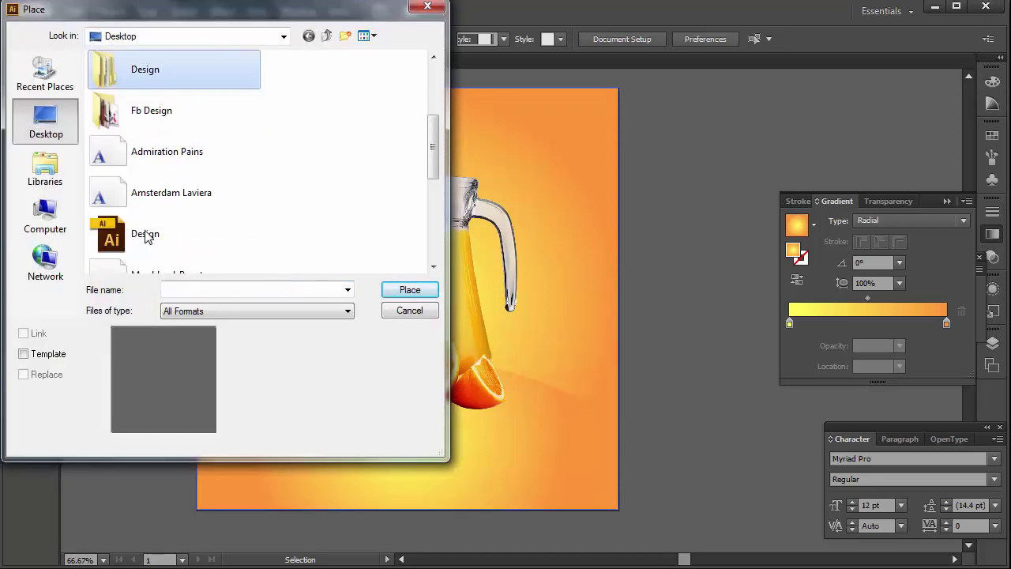
{"action": "scroll", "coordinate": [146, 236], "scroll_direction": "down", "scroll_amount": 3}
{"action": "left_click", "coordinate": [134, 59]}
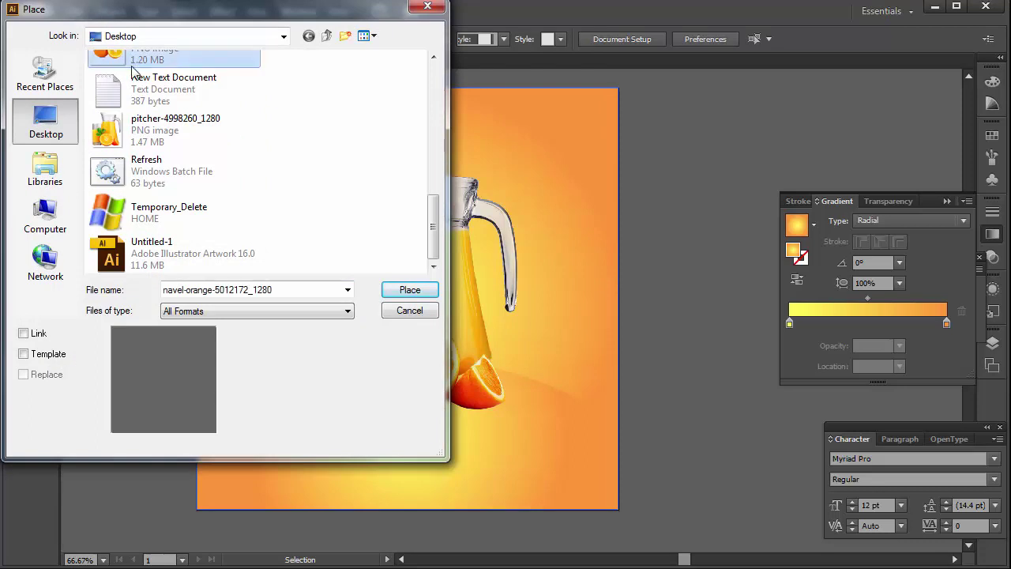
{"action": "left_click", "coordinate": [408, 292]}
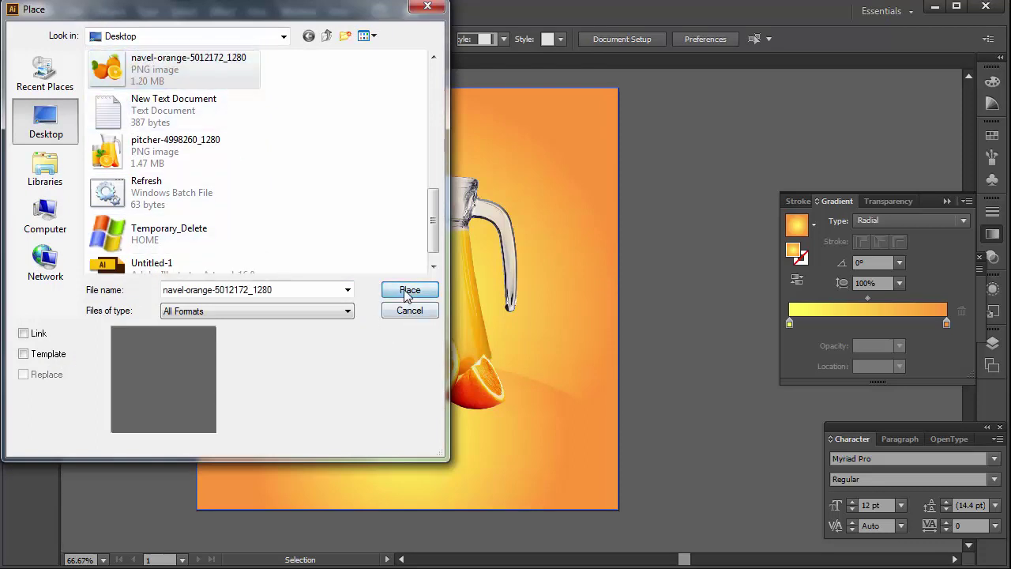
Shrink the oranges, move them to the artboard's left edge, and rotate about 55° counter-clockwise.
{"action": "left_click_drag", "start_coordinate": [727, 337], "coordinate": [463, 317]}
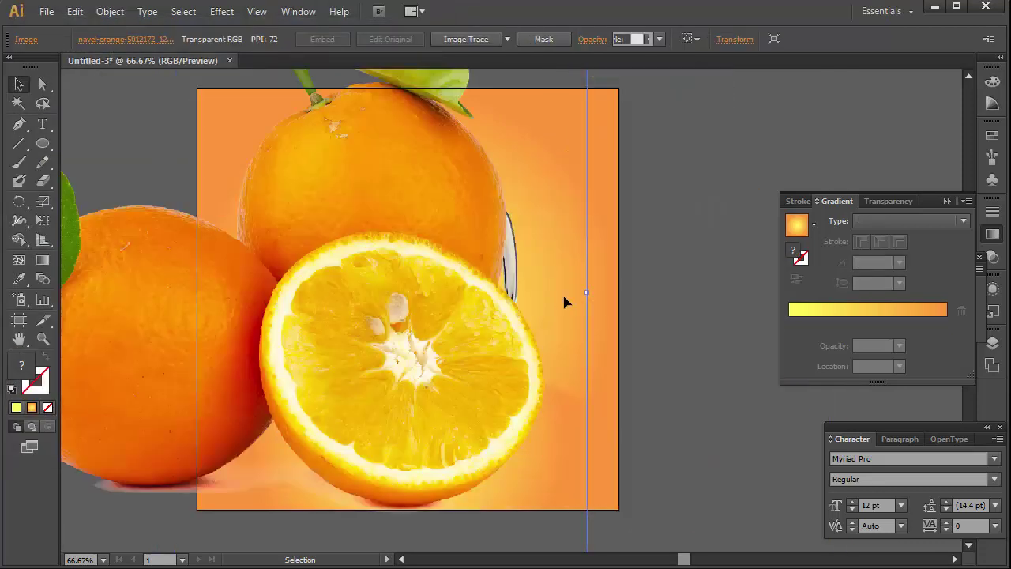
{"action": "left_click_drag", "start_coordinate": [588, 291], "coordinate": [328, 291]}
{"action": "left_click_drag", "start_coordinate": [243, 301], "coordinate": [209, 315]}
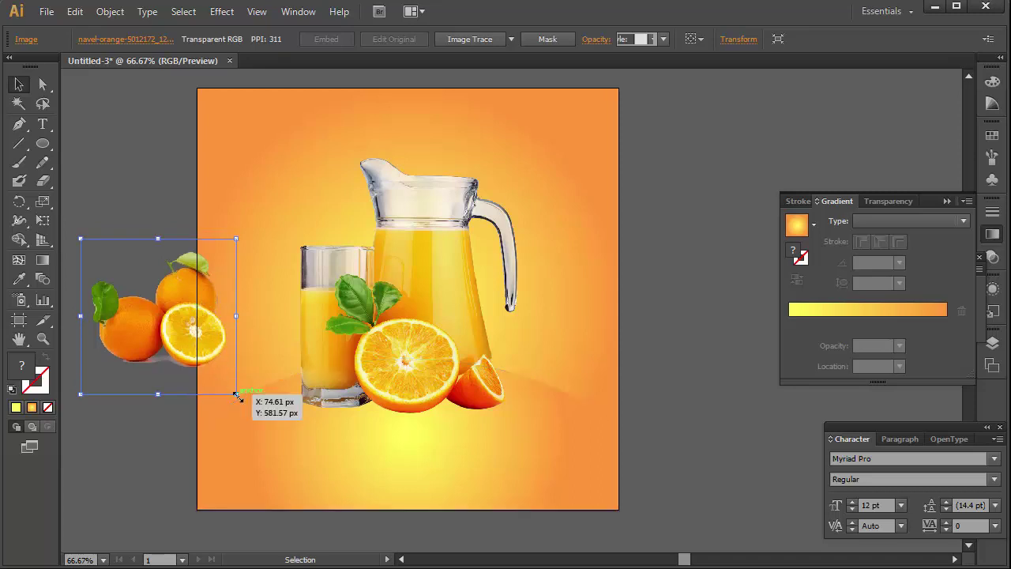
{"action": "mouse_move", "coordinate": [241, 403]}
{"action": "left_mouse_down"}
{"action": "mouse_move", "coordinate": [267, 299]}
{"action": "mouse_move", "coordinate": [424, 313]}
{"action": "mouse_move", "coordinate": [263, 306]}
{"action": "mouse_move", "coordinate": [204, 284]}
{"action": "left_mouse_up"}
Paste a copy of the background rectangle in front and bring it to the top.
{"action": "left_click", "coordinate": [555, 111]}
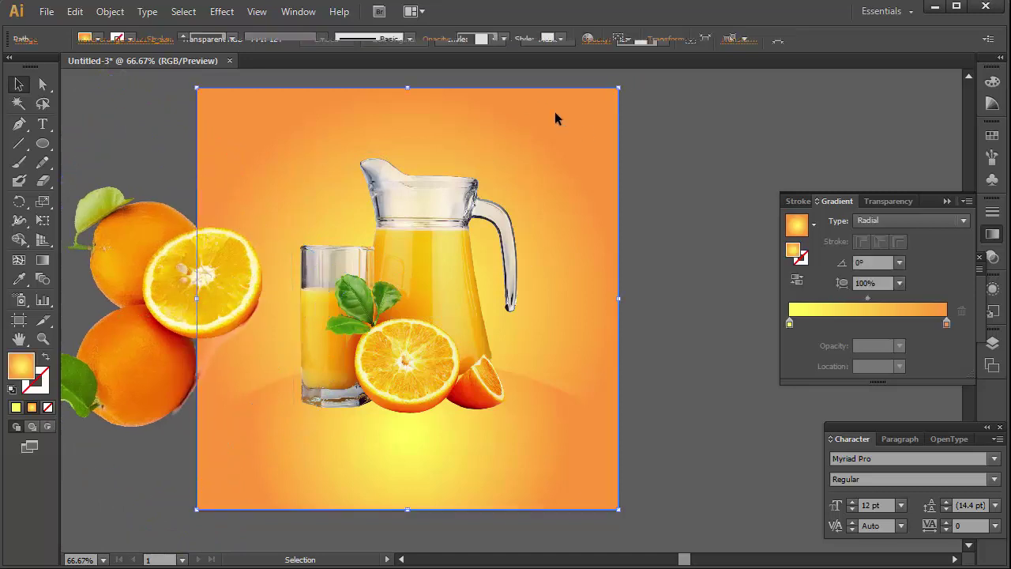
{"action": "key", "text": "a"}
{"action": "key", "text": "v"}
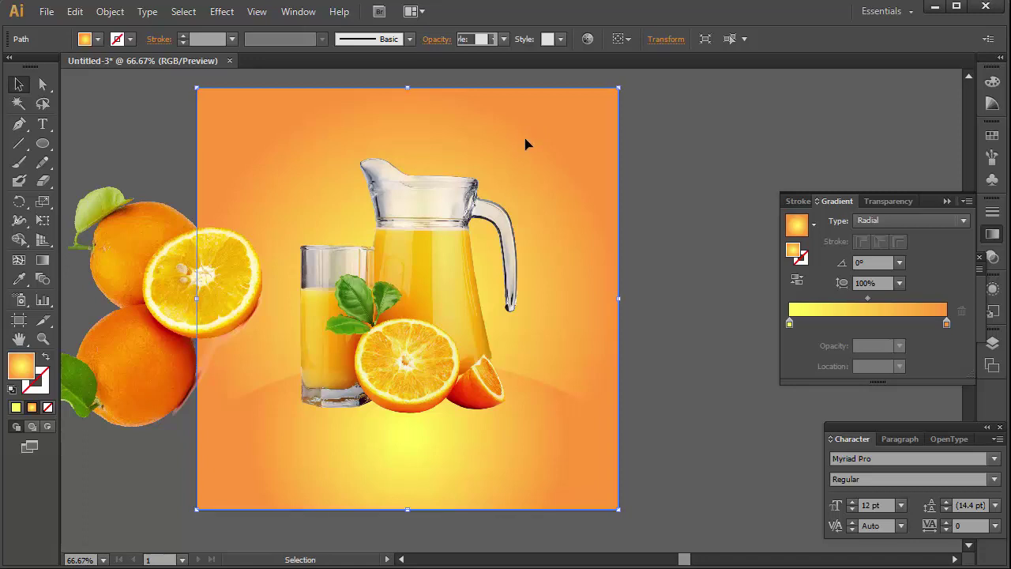
{"action": "right_click", "coordinate": [518, 134]}
{"action": "mouse_move", "coordinate": [562, 357]}
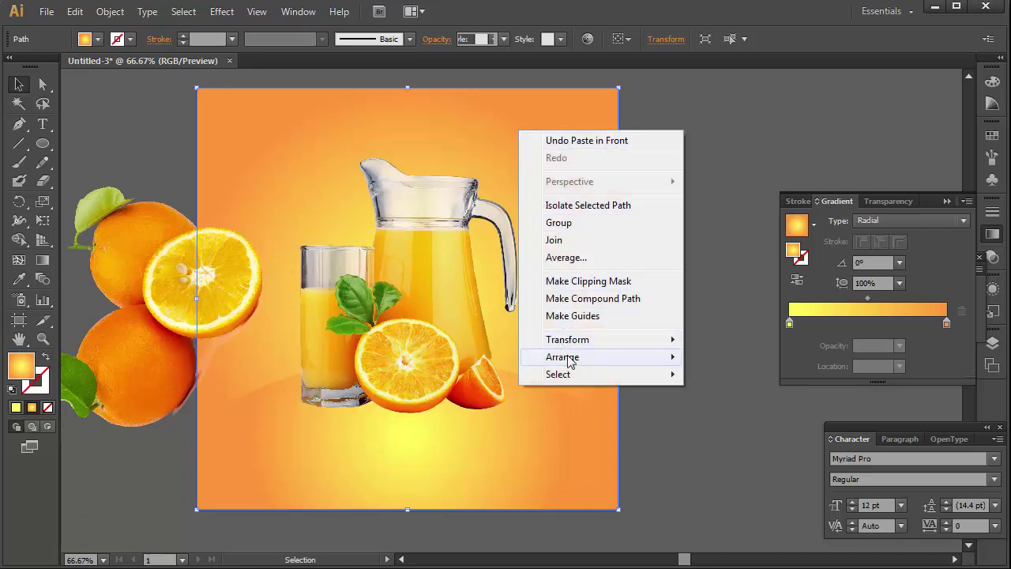
{"action": "left_click", "coordinate": [725, 357]}
Make a clipping mask of the oranges using the background copy.
{"action": "left_click", "coordinate": [147, 256], "text": "shift"}
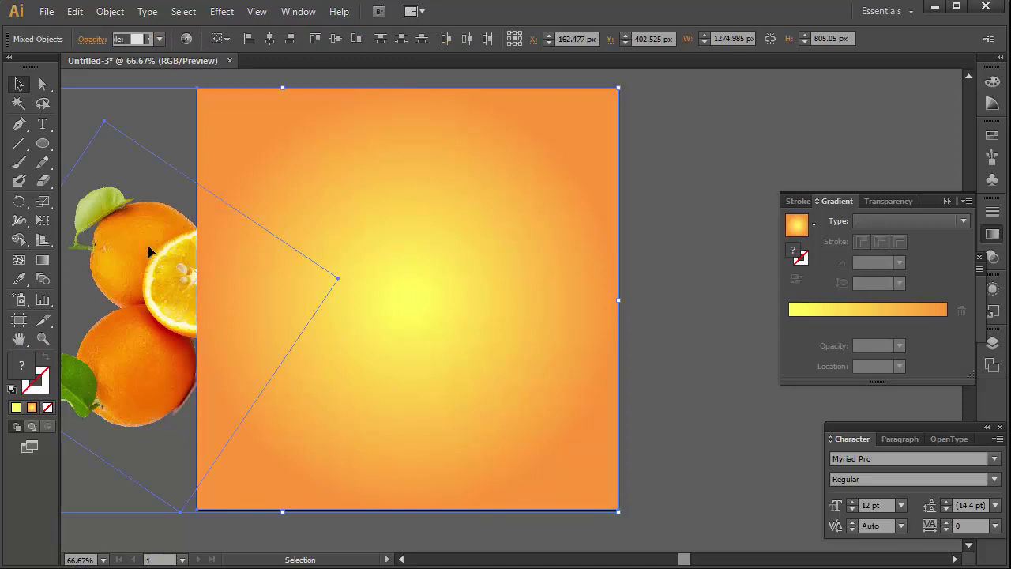
{"action": "right_click", "coordinate": [145, 260]}
{"action": "left_click", "coordinate": [209, 352]}
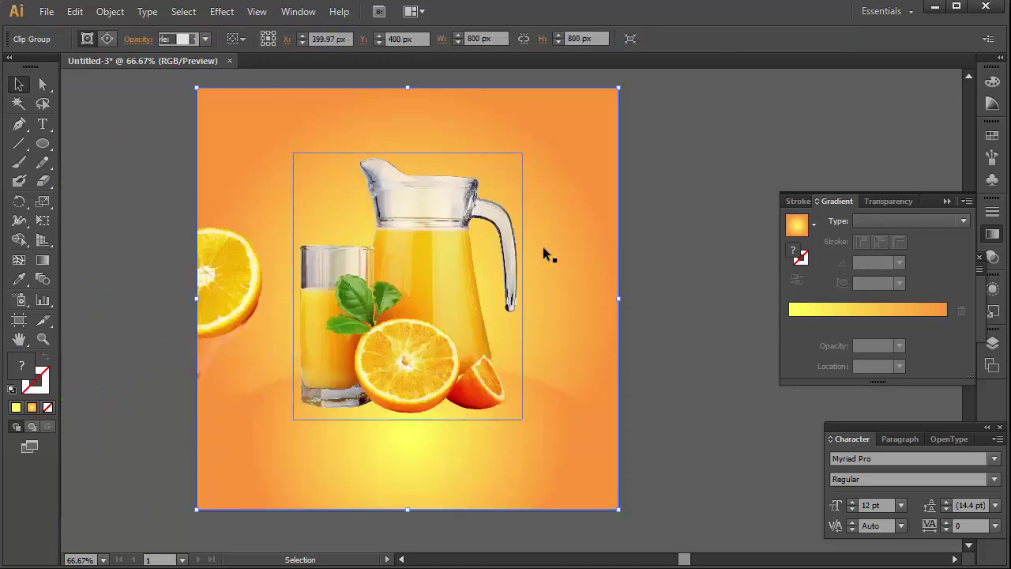
{"action": "left_click", "coordinate": [665, 134]}
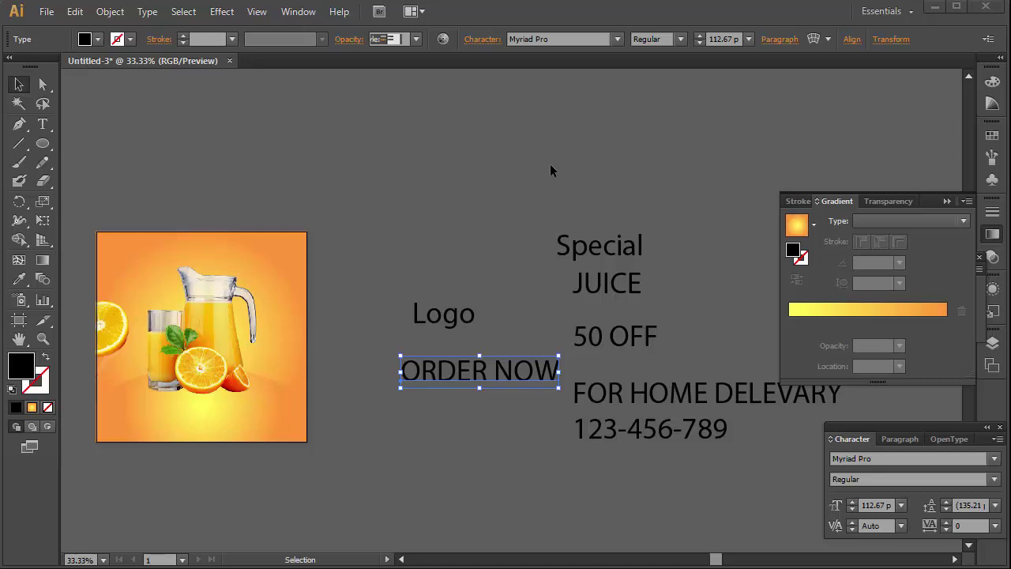
Shrink the juice jug image slightly and move it down a little.
{"action": "left_click_drag", "start_coordinate": [312, 281], "coordinate": [417, 250]}
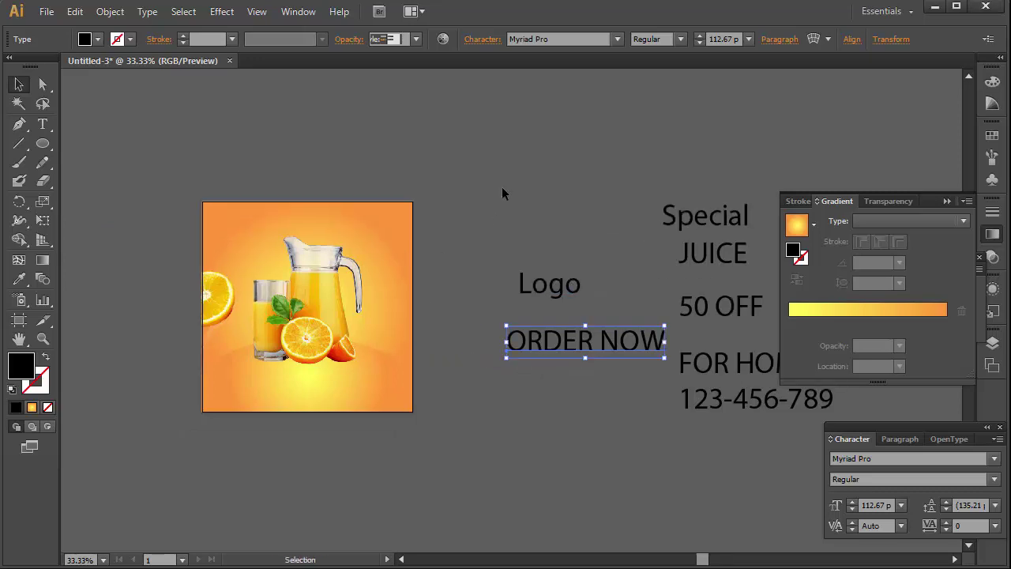
{"action": "left_click", "coordinate": [501, 194]}
{"action": "key", "text": "Tab"}
{"action": "left_click", "coordinate": [391, 258]}
{"action": "scroll", "coordinate": [374, 261], "scroll_direction": "down", "scroll_amount": 3}
{"action": "left_click", "coordinate": [379, 311]}
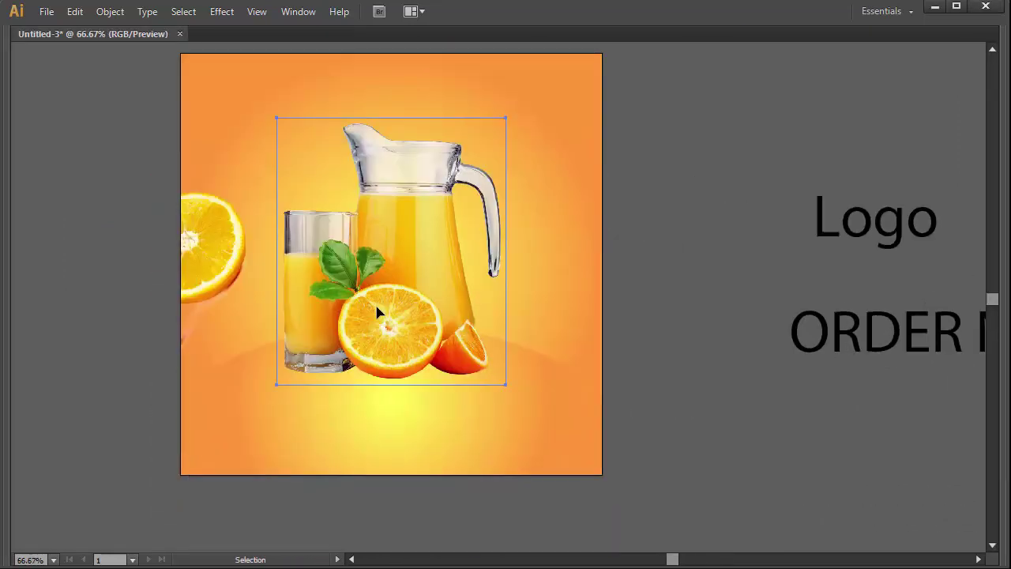
{"action": "left_click_drag", "start_coordinate": [388, 124], "coordinate": [389, 146]}
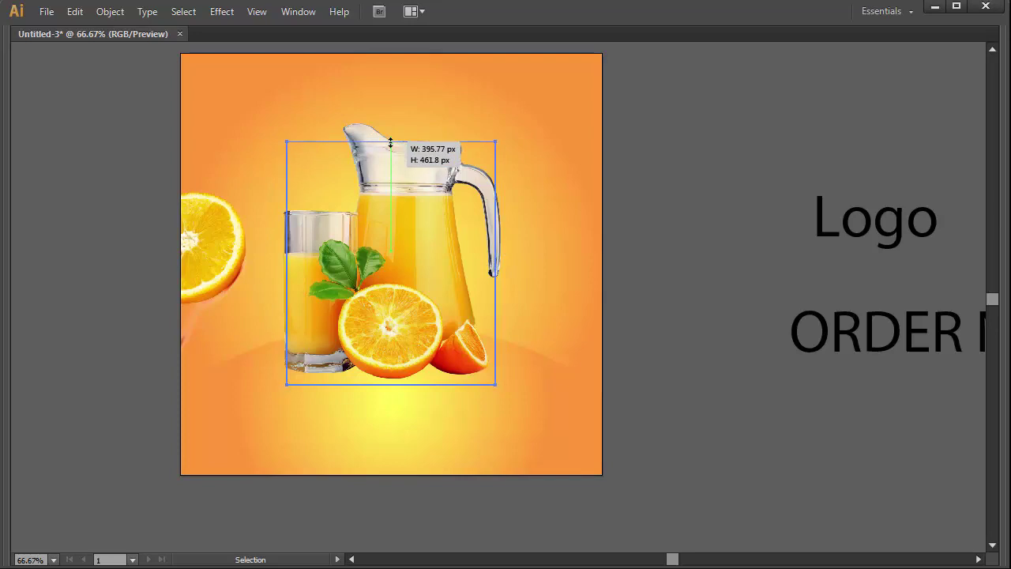
{"action": "left_click_drag", "start_coordinate": [379, 303], "coordinate": [379, 332]}
{"action": "left_click", "coordinate": [882, 294]}
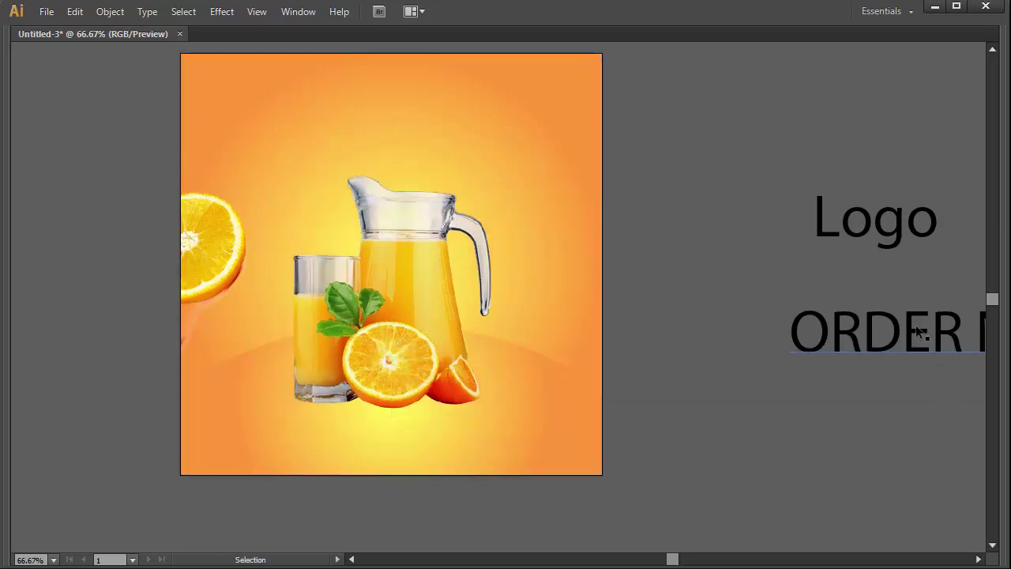
Move the JUICE text to the top of the poster and enlarge it to about double size.
{"action": "key", "text": "ctrl+minus"}
{"action": "scroll", "coordinate": [828, 297], "scroll_direction": "right", "scroll_amount": 2}
{"action": "left_click_drag", "start_coordinate": [857, 281], "coordinate": [234, 261]}
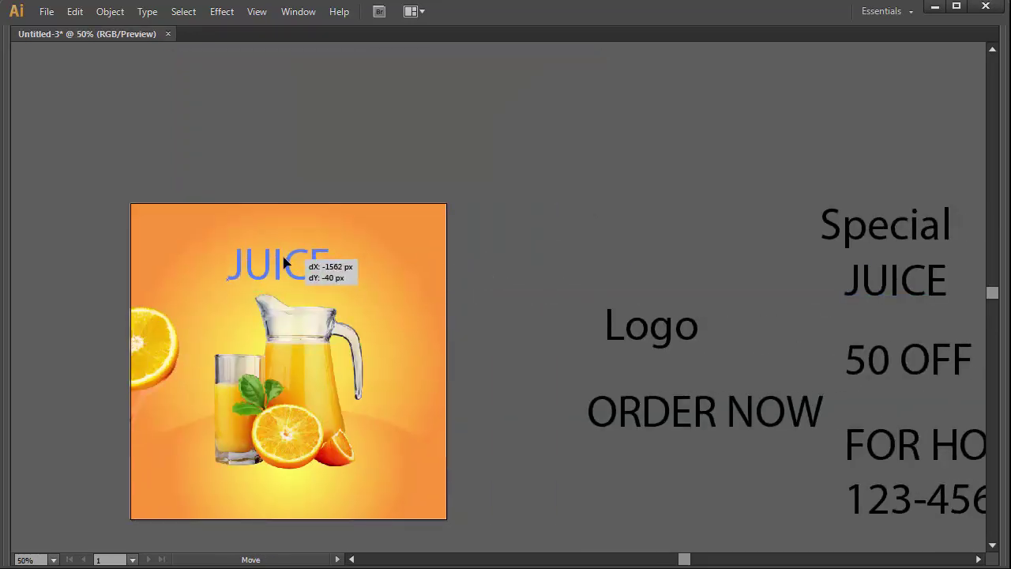
{"action": "left_click_drag", "start_coordinate": [325, 241], "coordinate": [373, 212]}
{"action": "mouse_move", "coordinate": [361, 266]}
{"action": "left_mouse_down"}
{"action": "mouse_move", "coordinate": [387, 269]}
{"action": "mouse_move", "coordinate": [364, 261]}
{"action": "left_mouse_up"}
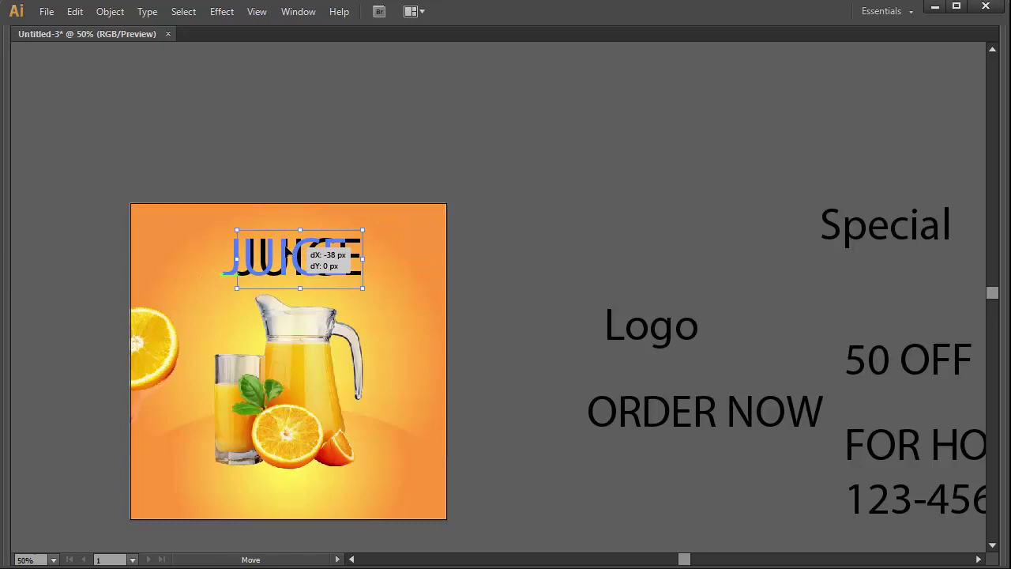
{"action": "left_click_drag", "start_coordinate": [286, 252], "coordinate": [266, 252]}
{"action": "left_click", "coordinate": [376, 291]}
{"action": "key", "text": "v"}
{"action": "left_click", "coordinate": [339, 308]}
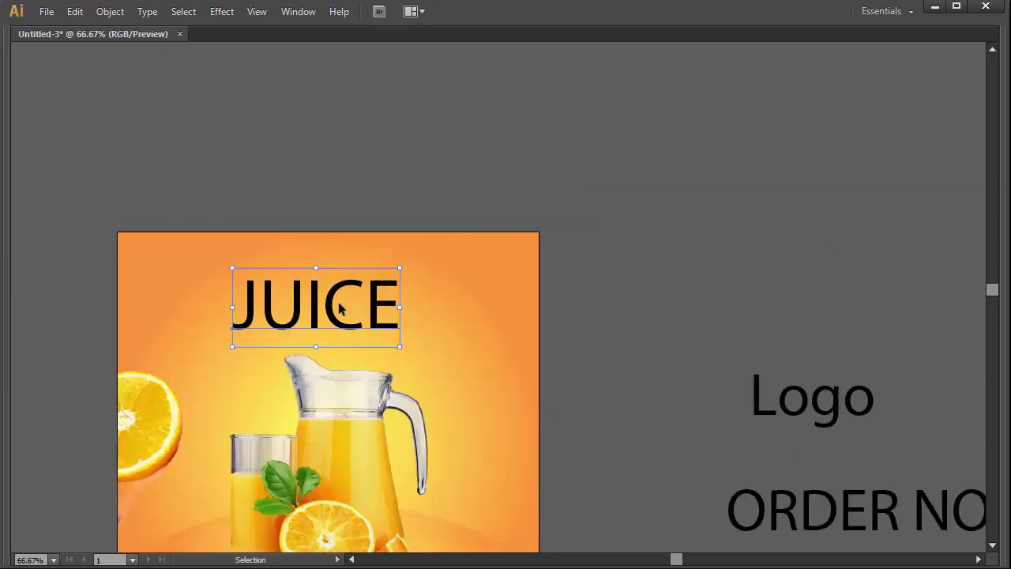
{"action": "key", "text": "Tab"}
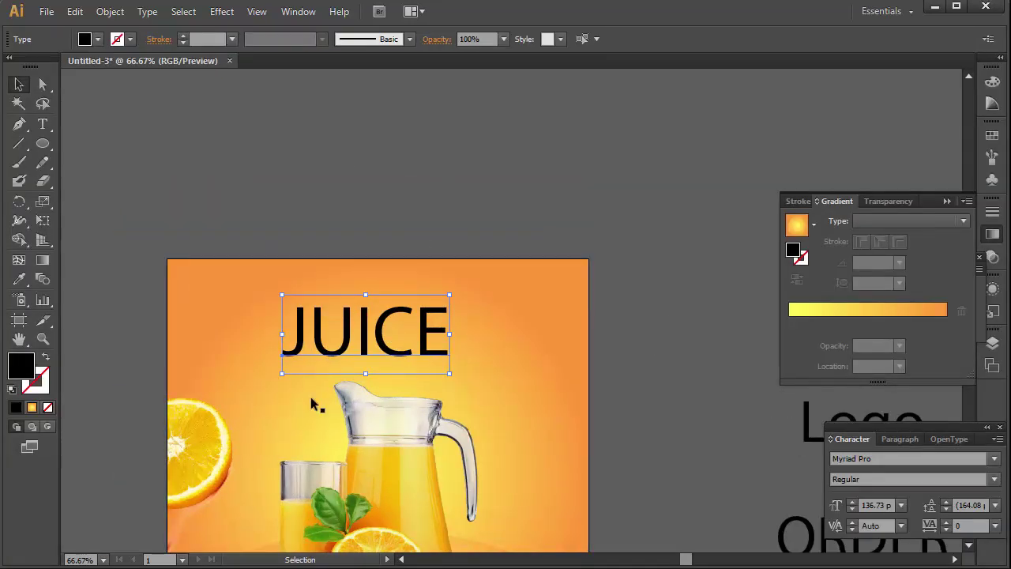
Make JUICE white Amsterdam Laviera script lettering.
{"action": "double_click", "coordinate": [400, 305]}
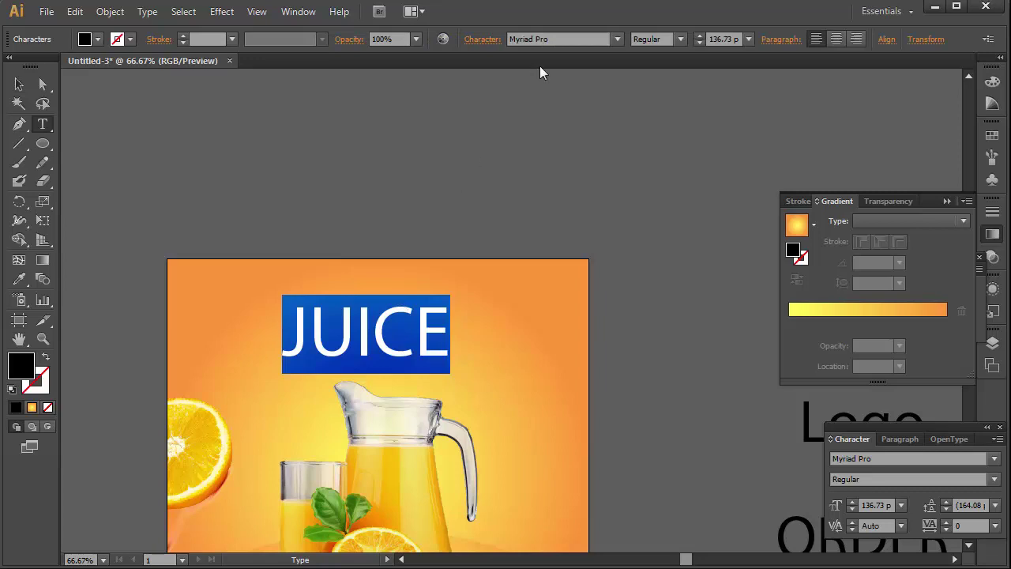
{"action": "left_click_drag", "start_coordinate": [410, 338], "coordinate": [469, 347]}
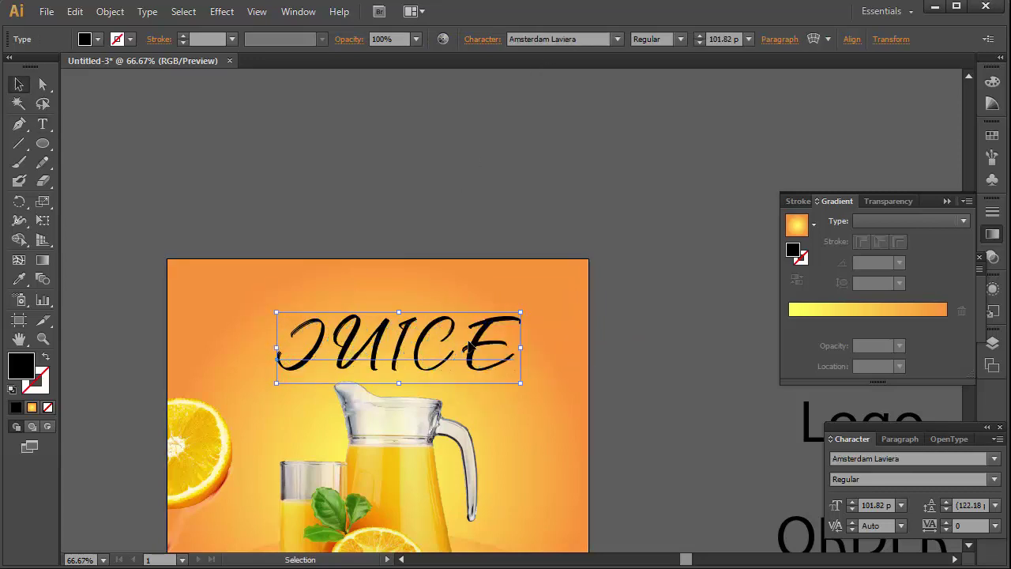
{"action": "left_click", "coordinate": [97, 39]}
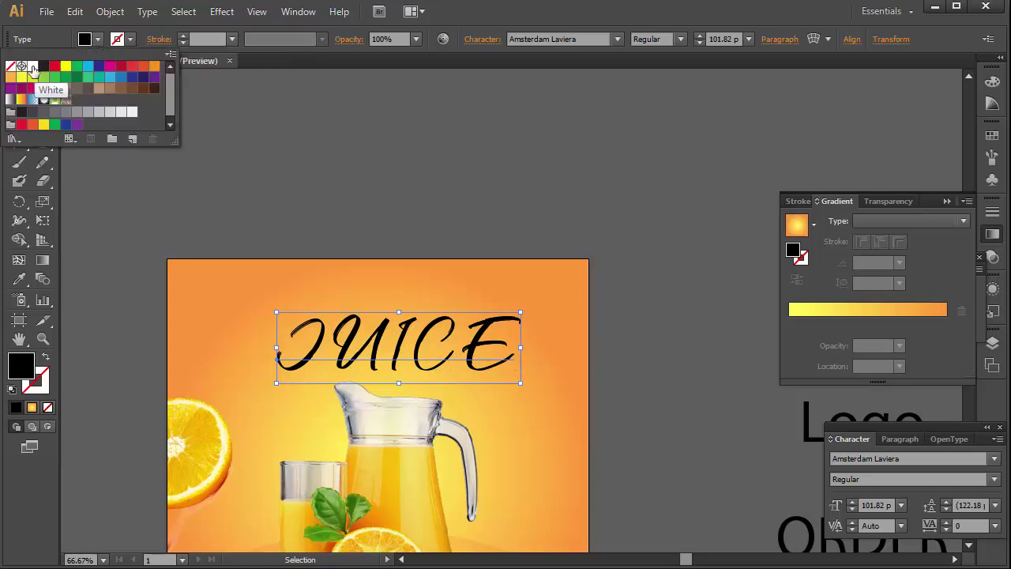
{"action": "left_click", "coordinate": [32, 65]}
{"action": "left_click", "coordinate": [442, 342]}
{"action": "left_click_drag", "start_coordinate": [496, 341], "coordinate": [493, 338]}
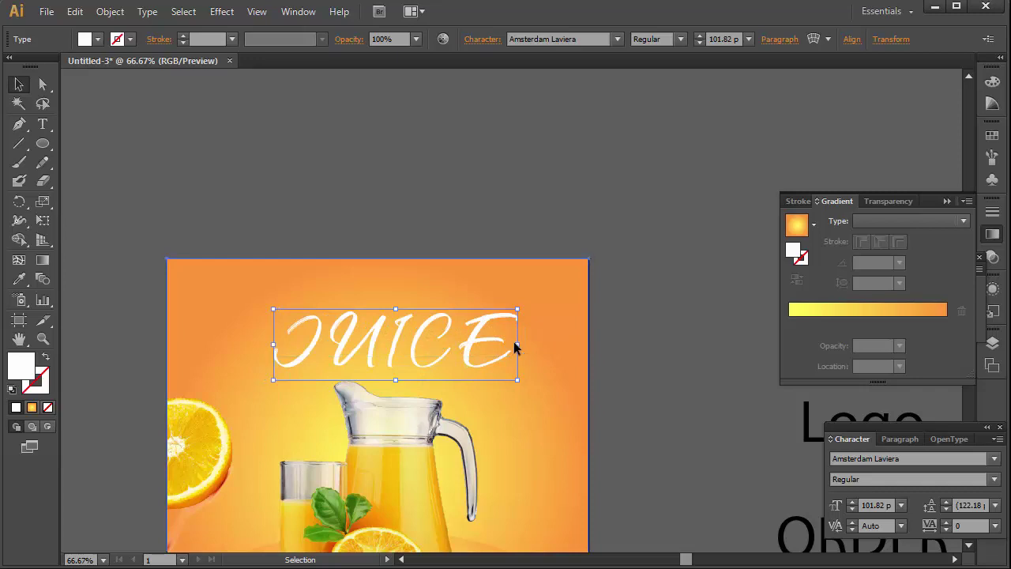
{"action": "left_click", "coordinate": [514, 271]}
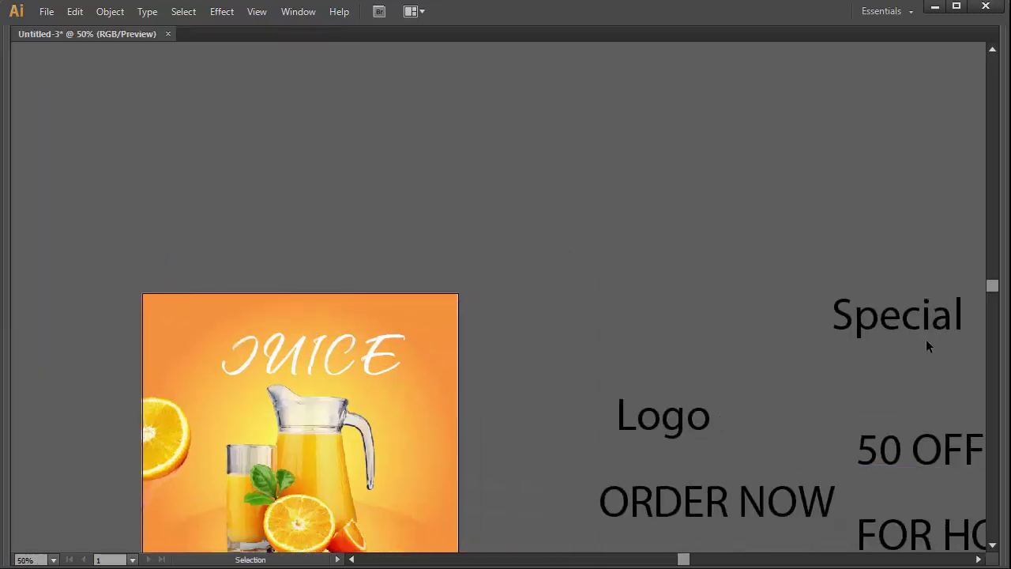
Shrink the Special text and position it above the JUICE title.
{"action": "left_click_drag", "start_coordinate": [928, 345], "coordinate": [279, 246]}
{"action": "left_click_drag", "start_coordinate": [326, 292], "coordinate": [380, 181]}
{"action": "key", "text": "ctrl+plus"}
{"action": "key", "text": "ctrl+plus"}
{"action": "left_click_drag", "start_coordinate": [223, 101], "coordinate": [224, 132]}
{"action": "mouse_move", "coordinate": [229, 169]}
{"action": "left_mouse_down"}
{"action": "mouse_move", "coordinate": [365, 342]}
{"action": "mouse_move", "coordinate": [382, 338]}
{"action": "left_mouse_up"}
Change Special's font to Marshland_Beauty and scale it down proportionally.
{"action": "key", "text": "Tab"}
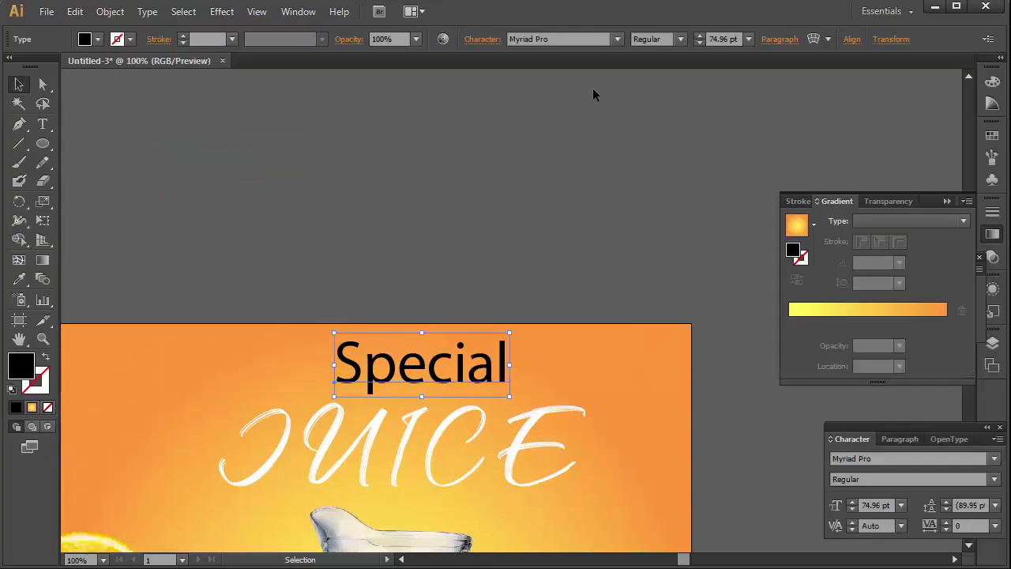
{"action": "left_click", "coordinate": [556, 42]}
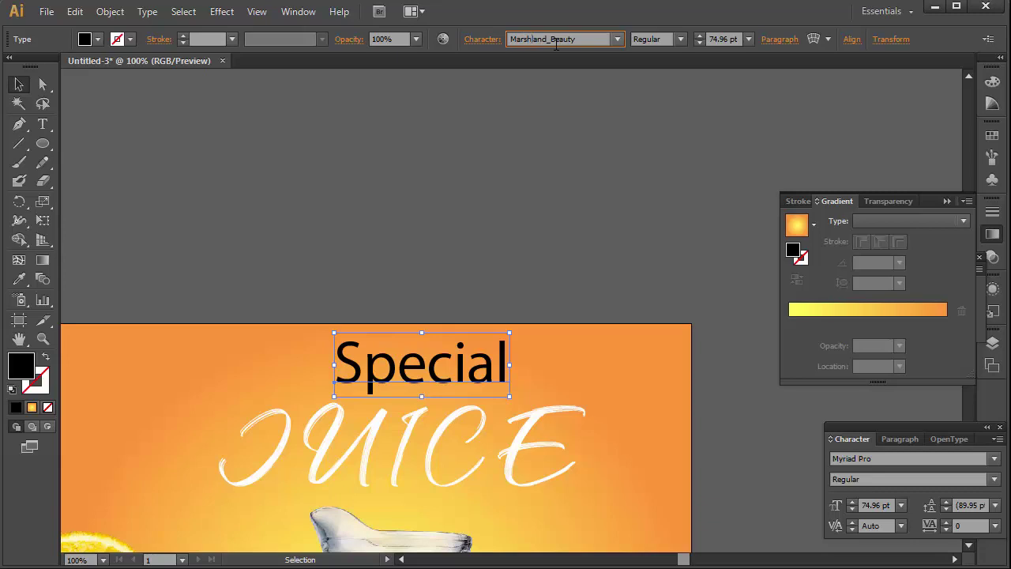
{"action": "key", "text": "Return"}
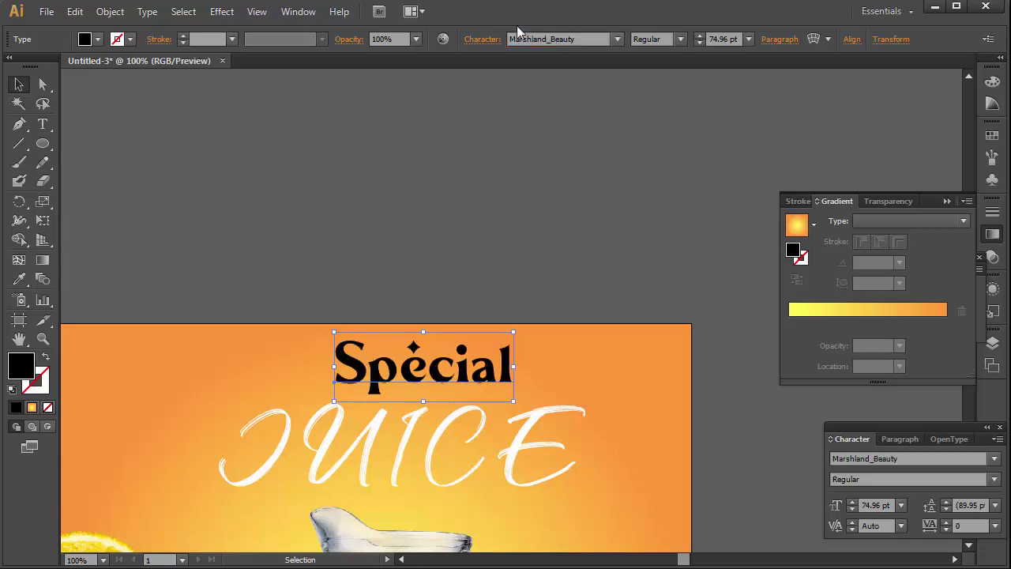
{"action": "left_click_drag", "start_coordinate": [424, 334], "coordinate": [468, 384]}
Give JUICE a white 5 pt outline and nudge it down slightly.
{"action": "left_click", "coordinate": [530, 438]}
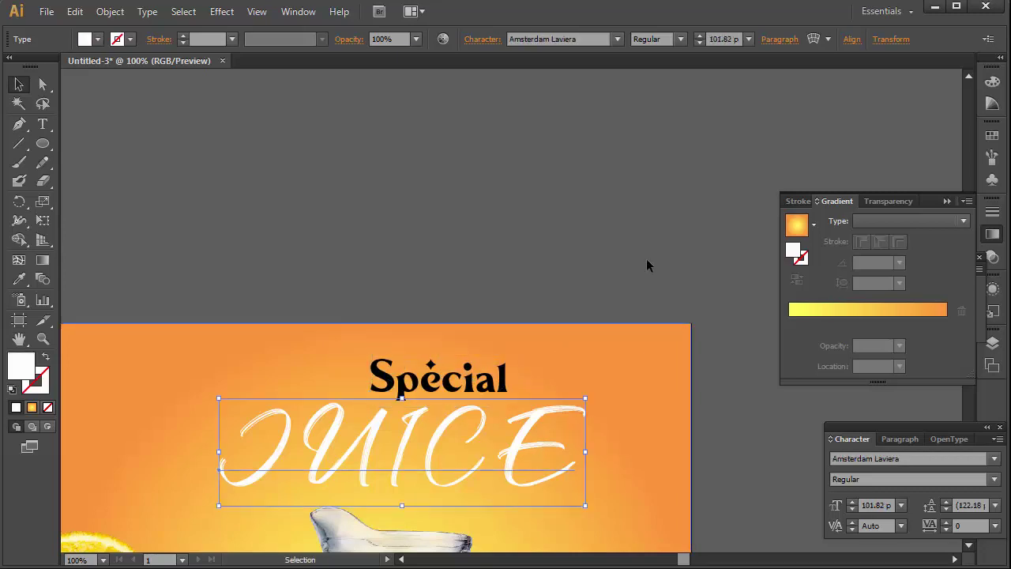
{"action": "left_click", "coordinate": [181, 36]}
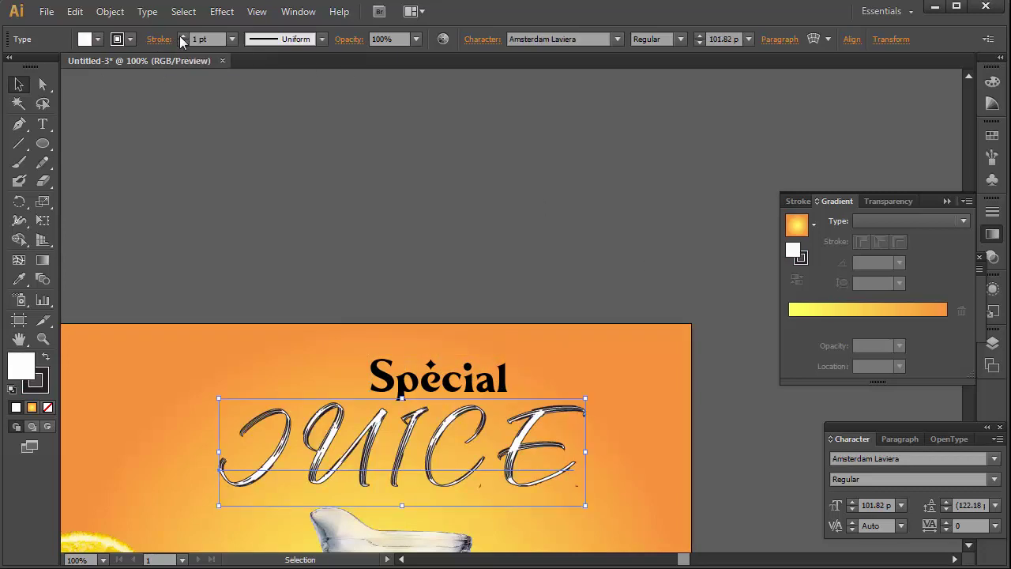
{"action": "left_click", "coordinate": [118, 39]}
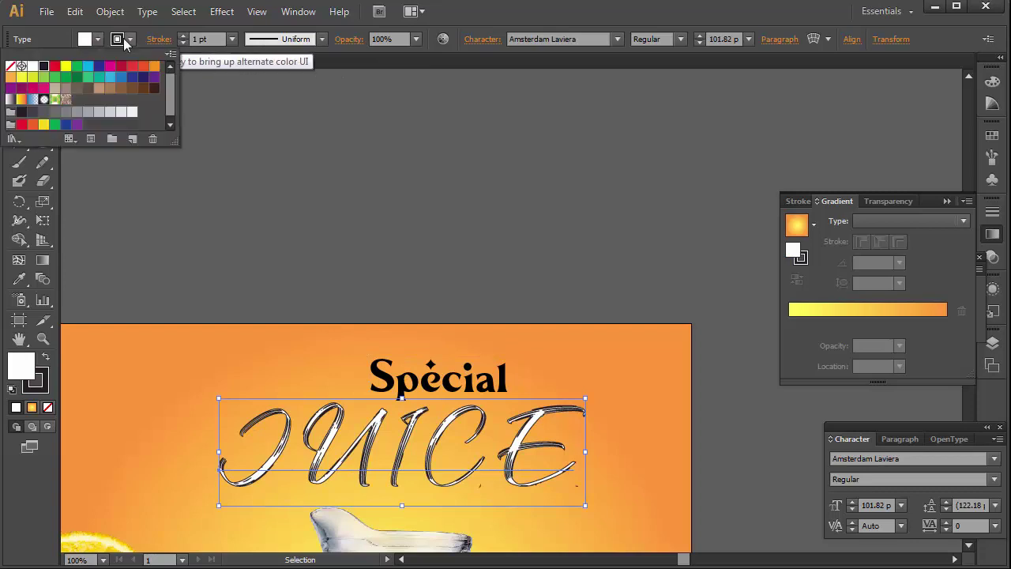
{"action": "left_click", "coordinate": [30, 69]}
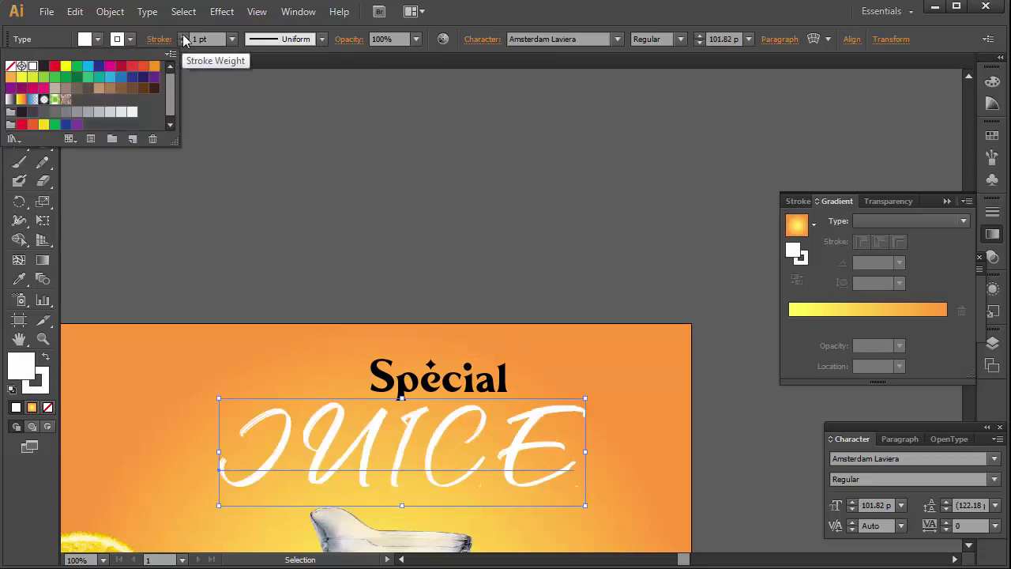
{"action": "left_click", "coordinate": [182, 36]}
{"action": "left_click", "coordinate": [182, 36]}
{"action": "left_click", "coordinate": [182, 37]}
{"action": "left_click", "coordinate": [183, 37]}
{"action": "left_click", "coordinate": [426, 153]}
{"action": "left_click_drag", "start_coordinate": [517, 434], "coordinate": [518, 443]}
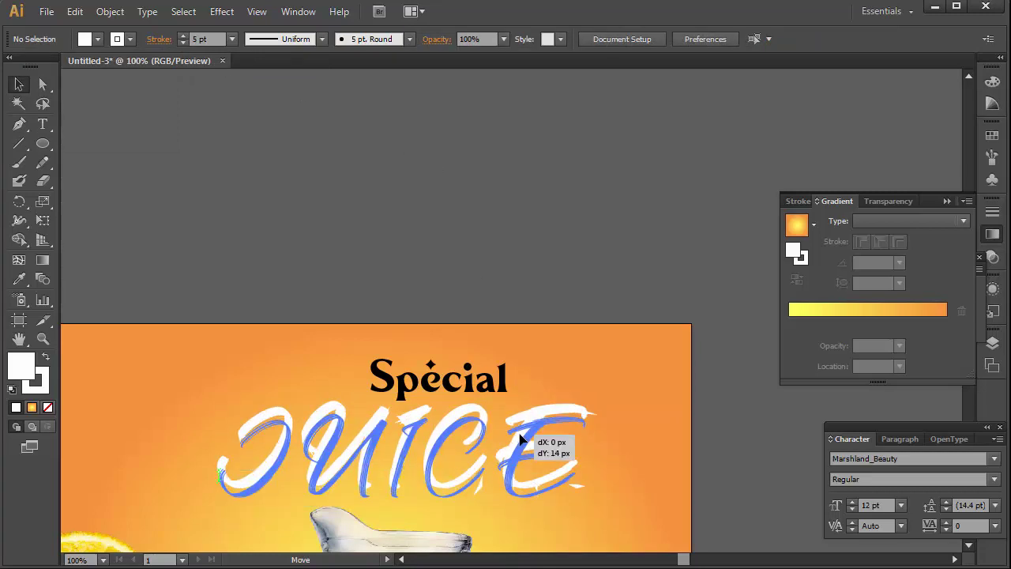
Enlarge the Special text and move it down just above JUICE.
{"action": "left_click", "coordinate": [559, 261]}
{"action": "left_click_drag", "start_coordinate": [455, 381], "coordinate": [450, 381]}
{"action": "left_click_drag", "start_coordinate": [502, 357], "coordinate": [532, 345]}
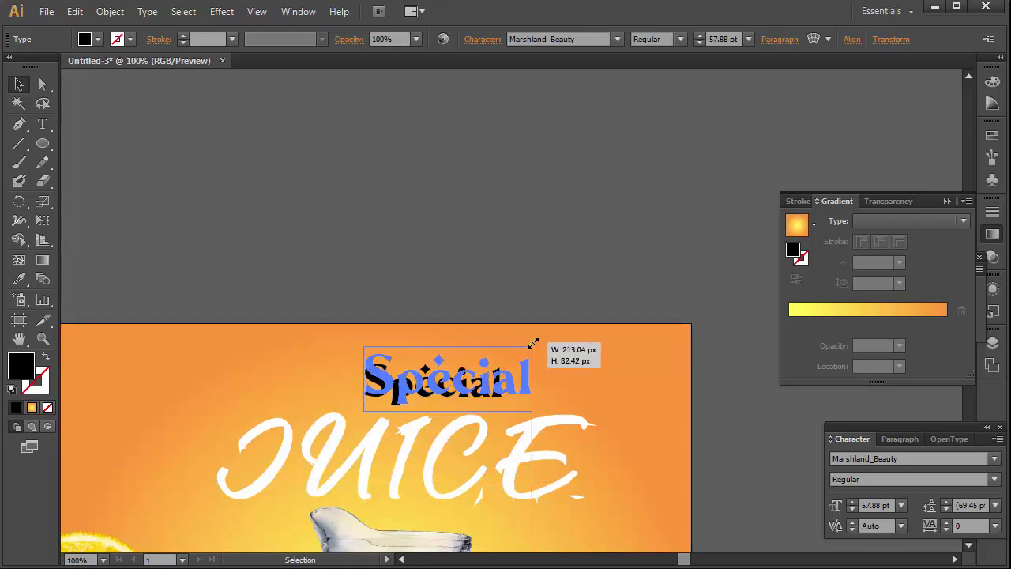
{"action": "left_click_drag", "start_coordinate": [456, 387], "coordinate": [456, 400]}
{"action": "left_click", "coordinate": [485, 253]}
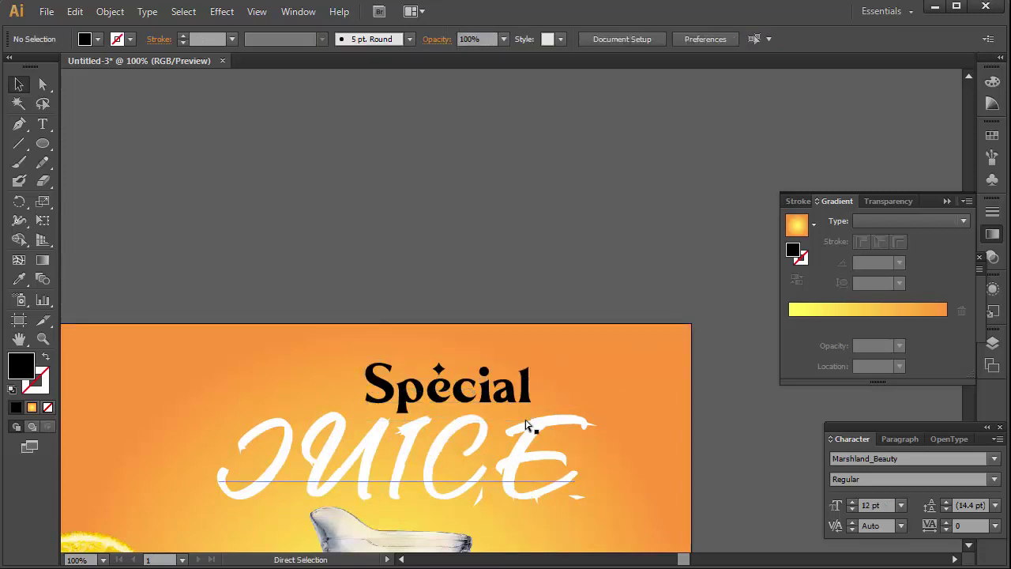
Select Special and JUICE together, then shrink them slightly and shift them up-left.
{"action": "key", "text": "ctrl+minus"}
{"action": "key", "text": "Tab"}
{"action": "left_click_drag", "start_coordinate": [468, 302], "coordinate": [468, 269]}
{"action": "key", "text": "ctrl+plus"}
{"action": "left_click_drag", "start_coordinate": [336, 422], "coordinate": [420, 323]}
{"action": "left_click", "coordinate": [420, 323]}
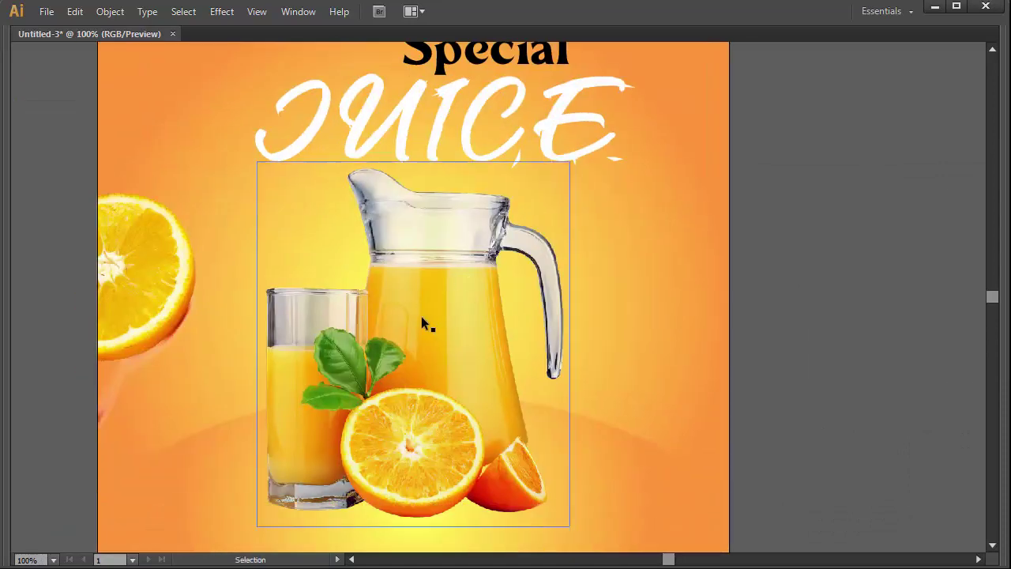
{"action": "left_click_drag", "start_coordinate": [462, 176], "coordinate": [469, 313]}
{"action": "left_click", "coordinate": [469, 313]}
{"action": "mouse_move", "coordinate": [371, 161]}
{"action": "left_mouse_down"}
{"action": "mouse_move", "coordinate": [611, 234]}
{"action": "mouse_move", "coordinate": [584, 260]}
{"action": "left_mouse_up"}
{"action": "left_click_drag", "start_coordinate": [499, 216], "coordinate": [494, 210]}
Move the Logo text up and to the left at 66.67% zoom.
{"action": "key", "text": "ctrl+minus"}
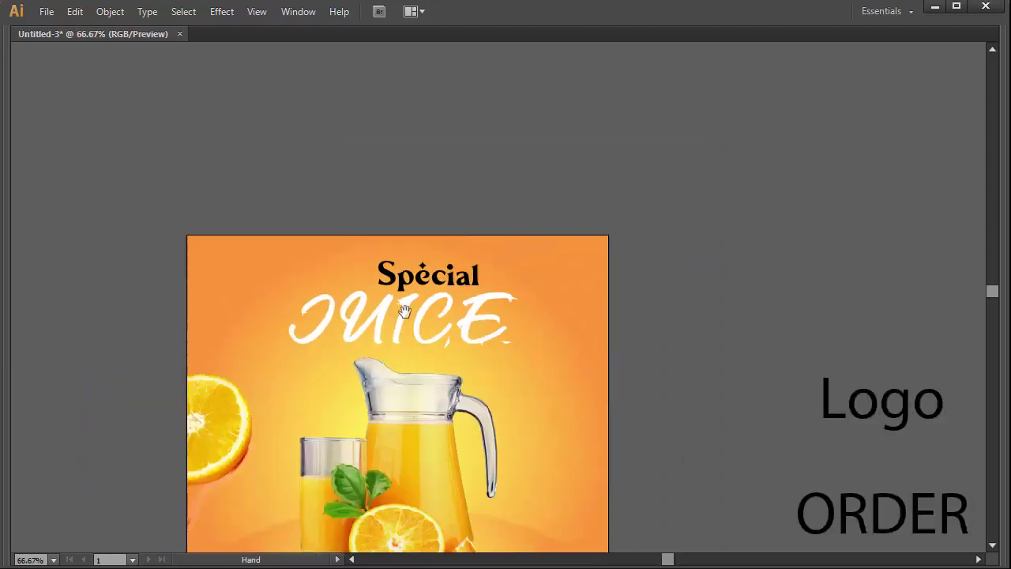
{"action": "mouse_move", "coordinate": [845, 347]}
{"action": "left_mouse_down"}
{"action": "mouse_move", "coordinate": [322, 95]}
{"action": "mouse_move", "coordinate": [166, 62]}
{"action": "left_mouse_up"}
{"action": "key", "text": "ctrl+plus"}
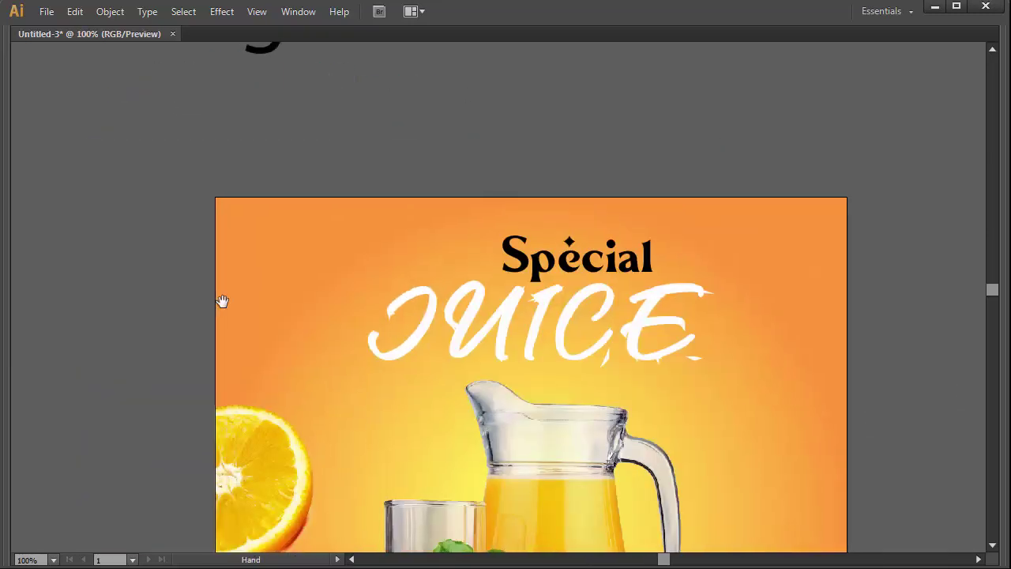
{"action": "key", "text": "Tab"}
Draw a small circle at the poster's top-left with no fill and a white outline.
{"action": "left_click", "coordinate": [43, 145]}
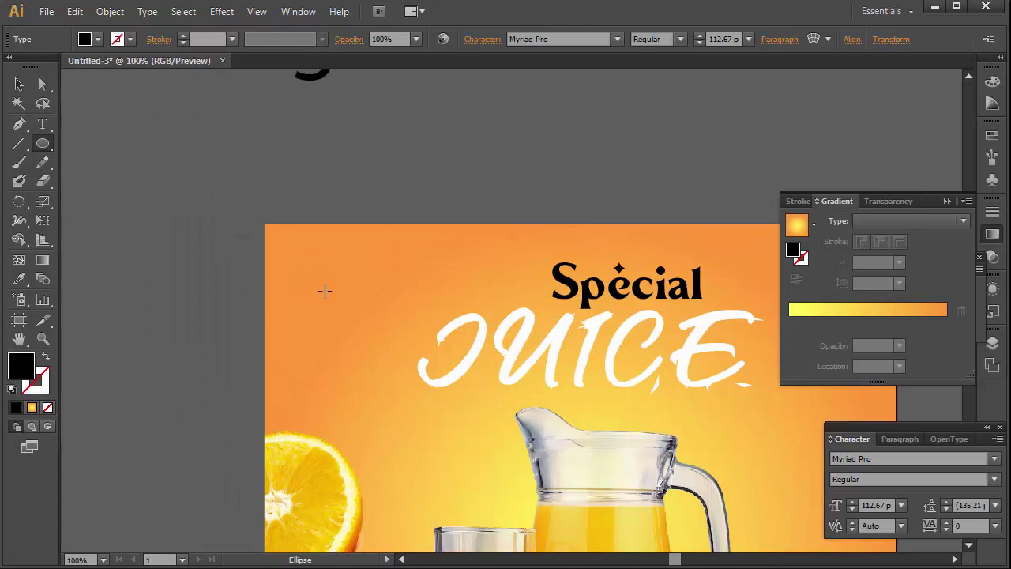
{"action": "left_click_drag", "start_coordinate": [324, 291], "coordinate": [343, 309]}
{"action": "left_click", "coordinate": [19, 85]}
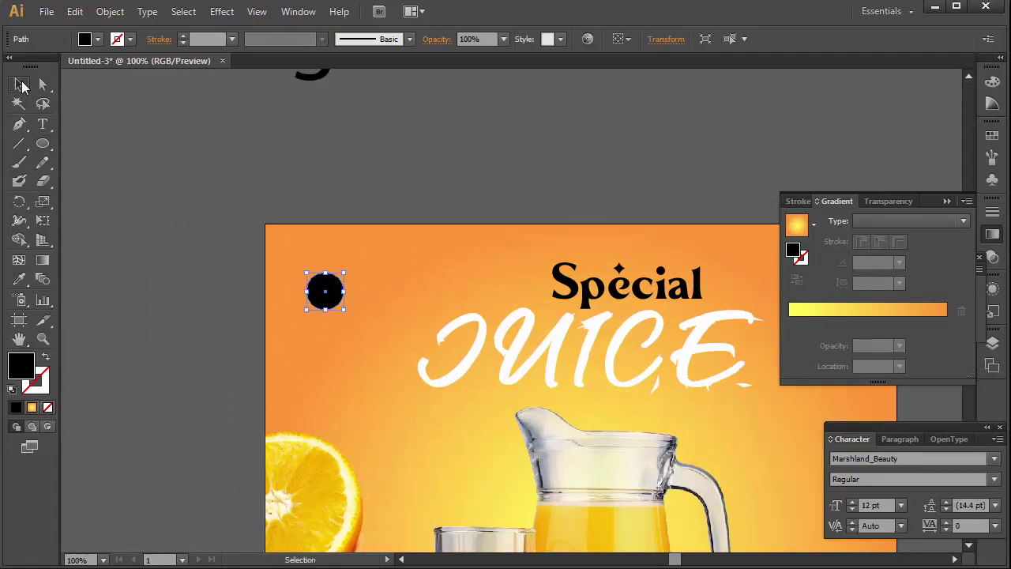
{"action": "left_click", "coordinate": [86, 40]}
{"action": "left_click", "coordinate": [11, 62]}
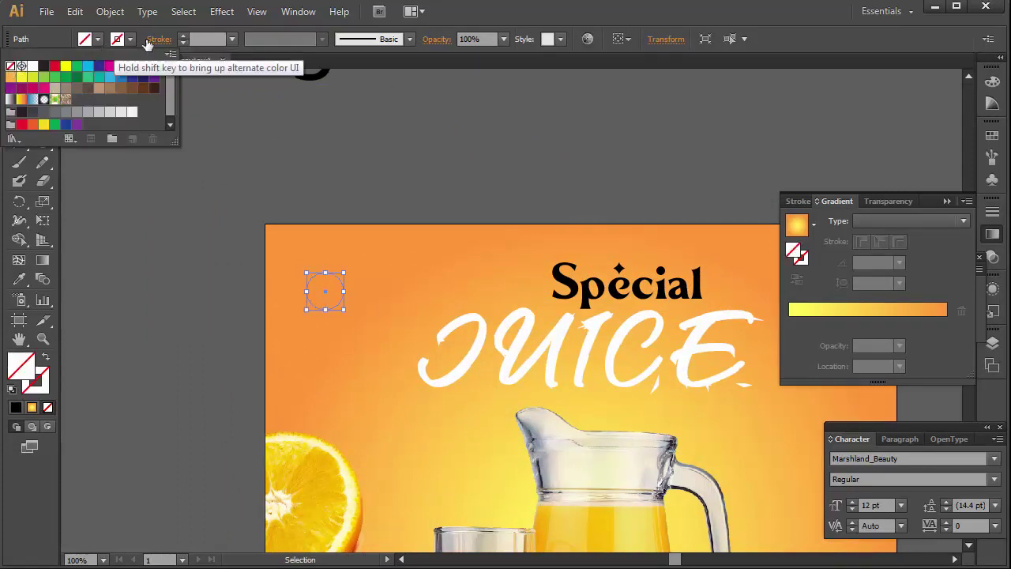
{"action": "left_click", "coordinate": [129, 39]}
{"action": "left_click", "coordinate": [30, 67]}
{"action": "left_click", "coordinate": [230, 149]}
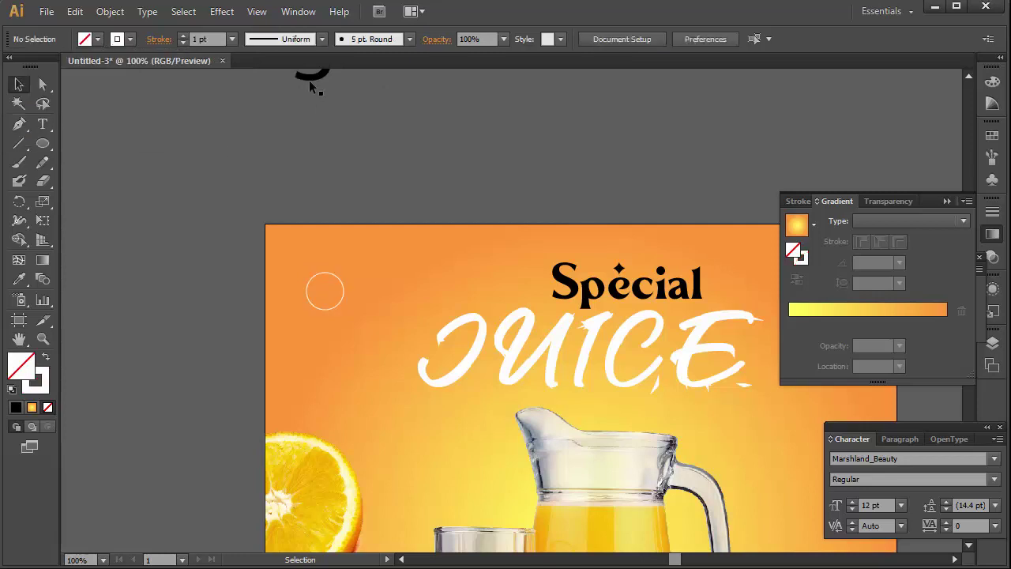
Shrink the Logo text and centre it inside the white circle.
{"action": "left_click_drag", "start_coordinate": [312, 75], "coordinate": [326, 142]}
{"action": "left_click_drag", "start_coordinate": [317, 101], "coordinate": [329, 294]}
{"action": "scroll", "coordinate": [324, 316], "scroll_direction": "up", "scroll_amount": 5}
{"action": "left_click_drag", "start_coordinate": [331, 162], "coordinate": [320, 151]}
{"action": "left_click", "coordinate": [577, 311]}
{"action": "scroll", "coordinate": [578, 311], "scroll_direction": "down", "scroll_amount": 5, "text": "alt"}
{"action": "scroll", "coordinate": [406, 300], "scroll_direction": "down", "scroll_amount": 3}
{"action": "scroll", "coordinate": [520, 286], "scroll_direction": "down", "scroll_amount": 2, "text": "alt"}
{"action": "key", "text": "Tab"}
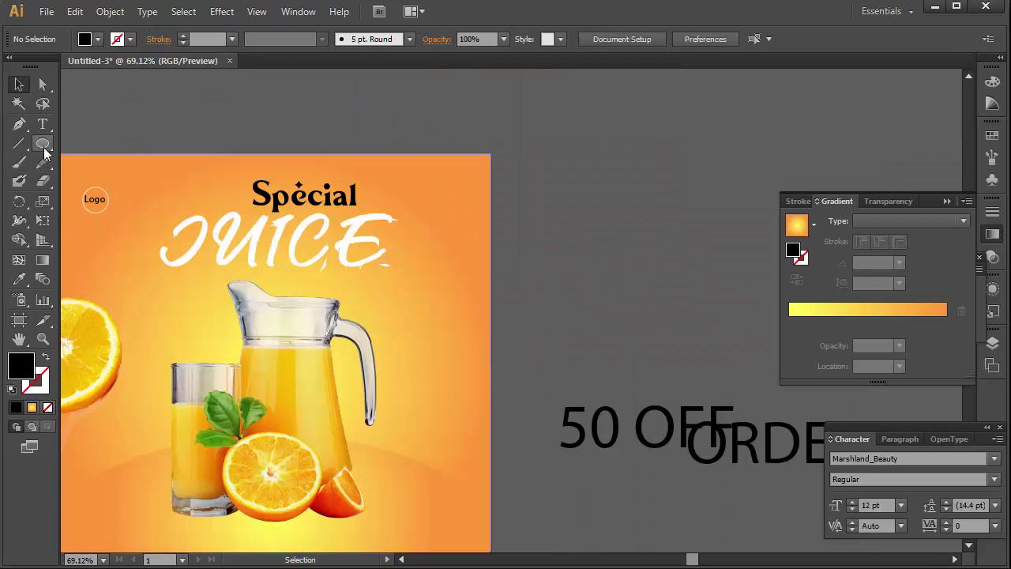
Start a new Pen path beside the poster with its first two points.
{"action": "left_click", "coordinate": [20, 133]}
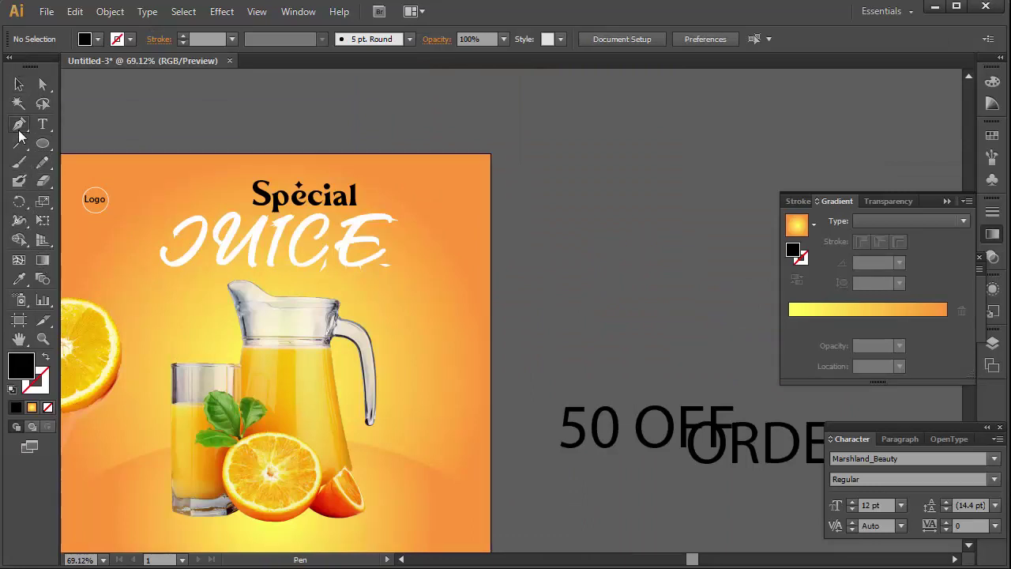
{"action": "left_click", "coordinate": [552, 307]}
{"action": "left_click", "coordinate": [558, 226]}
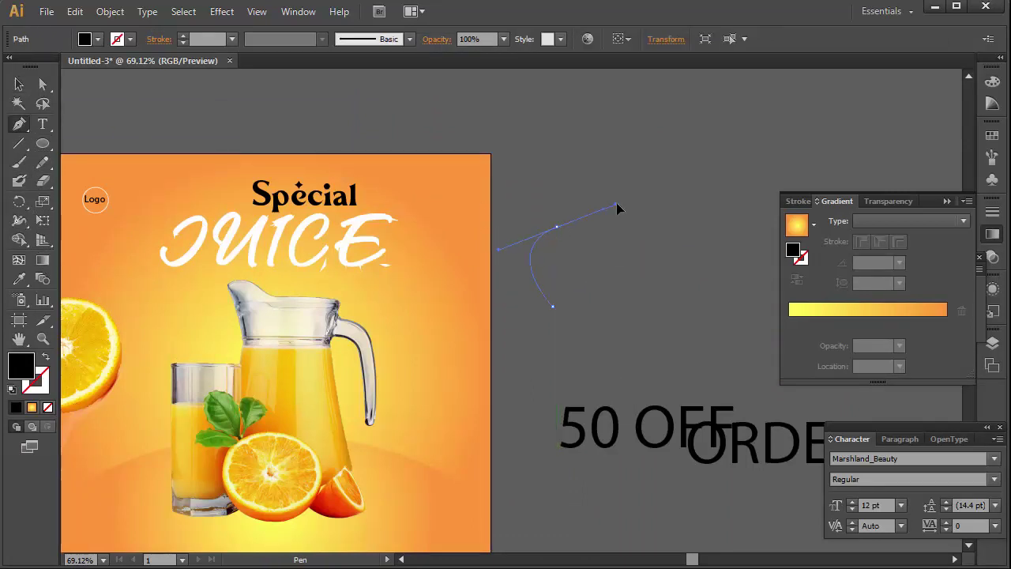
Add curved points to close the rounded blob path, then select the blob.
{"action": "left_click_drag", "start_coordinate": [618, 208], "coordinate": [618, 208]}
{"action": "left_click_drag", "start_coordinate": [633, 253], "coordinate": [626, 310]}
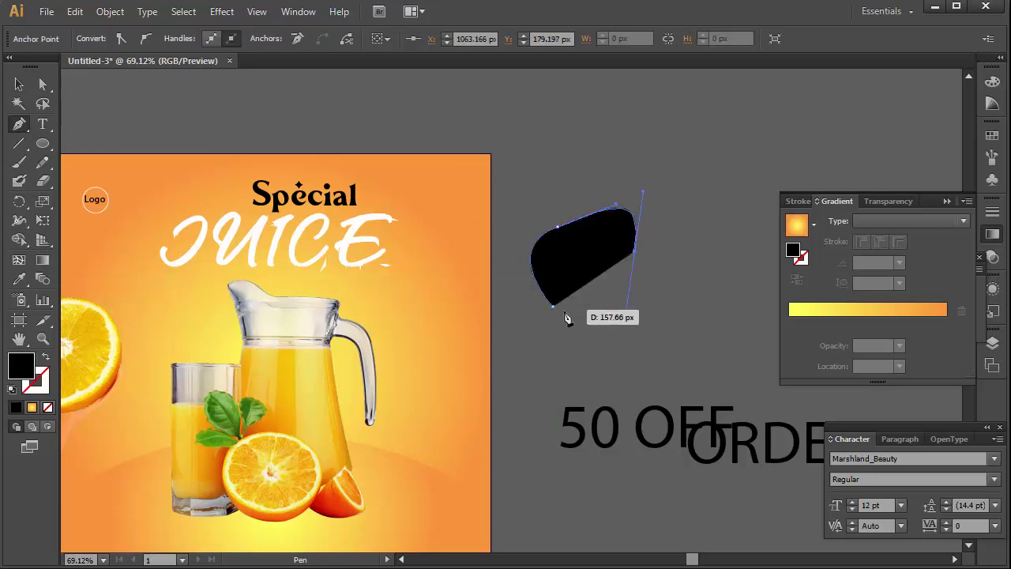
{"action": "left_click_drag", "start_coordinate": [553, 307], "coordinate": [498, 249]}
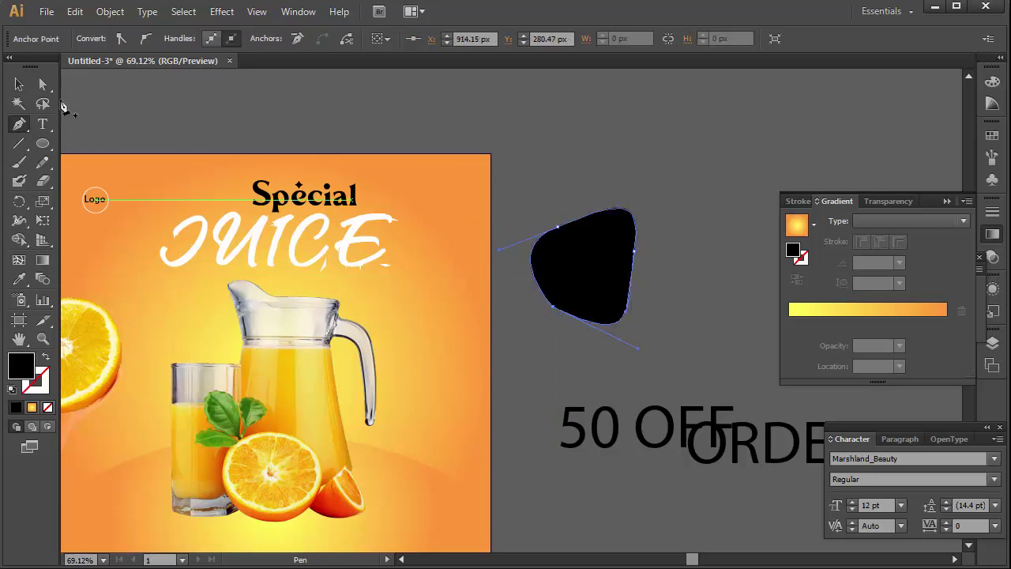
{"action": "left_click", "coordinate": [19, 83]}
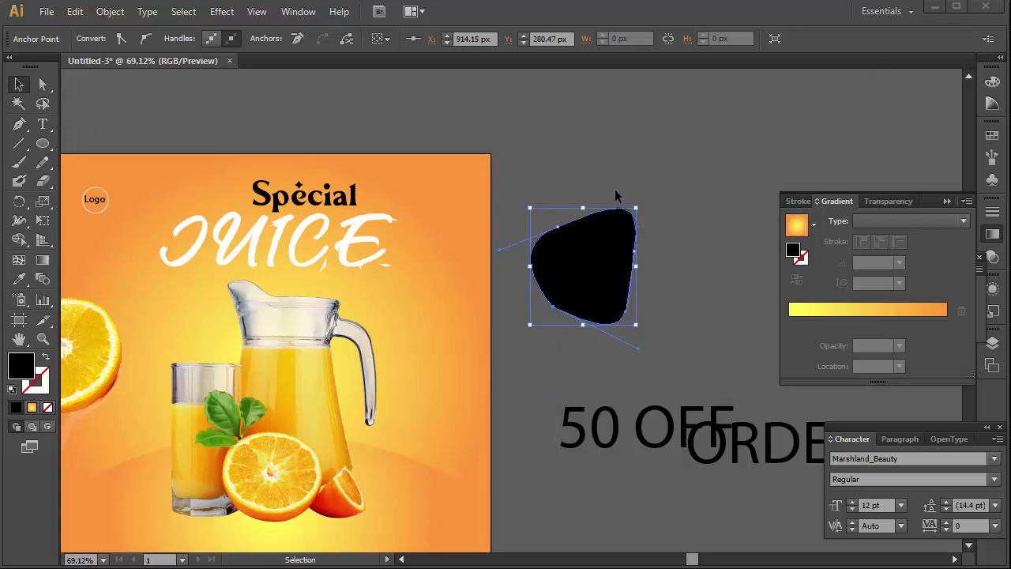
{"action": "left_click", "coordinate": [537, 239]}
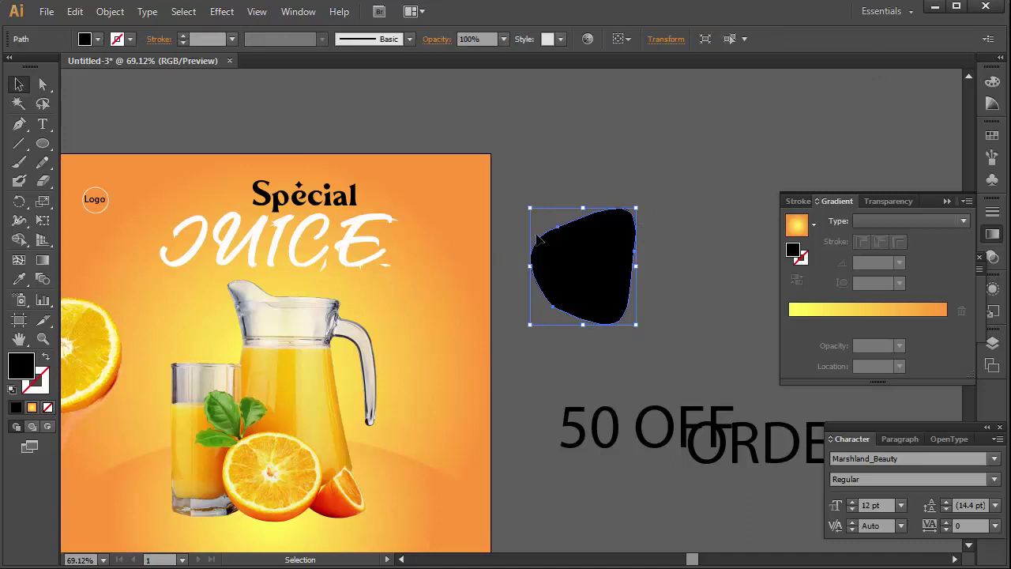
Give the blob no fill and a white 5 pt outline.
{"action": "left_click", "coordinate": [129, 39]}
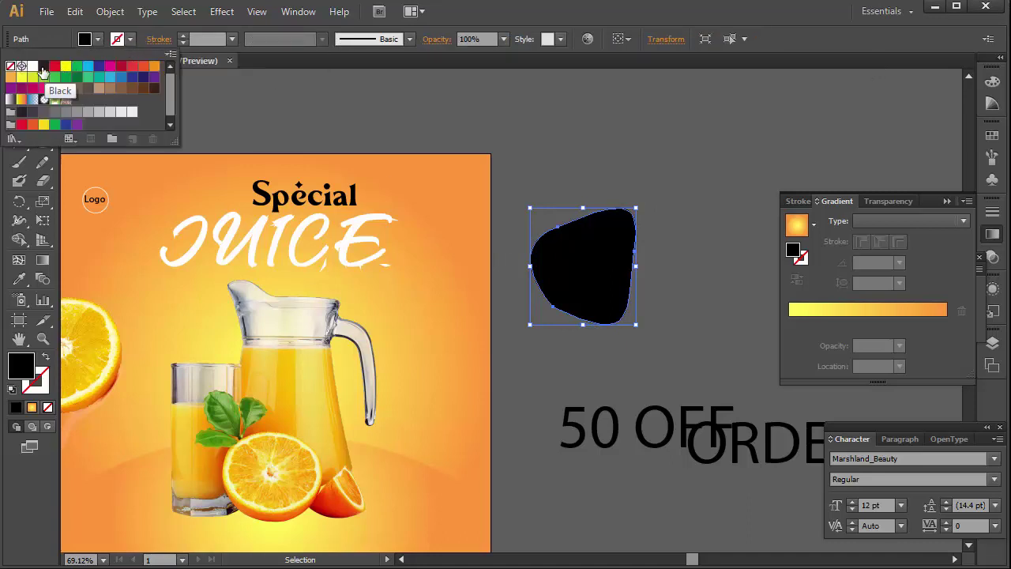
{"action": "left_click", "coordinate": [87, 41]}
{"action": "left_click", "coordinate": [87, 41]}
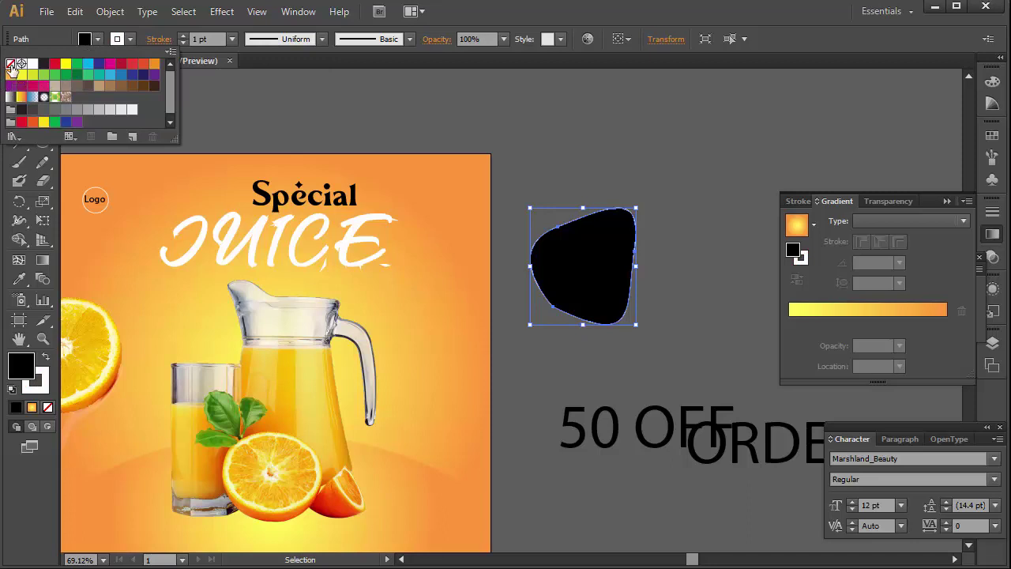
{"action": "left_click", "coordinate": [10, 63]}
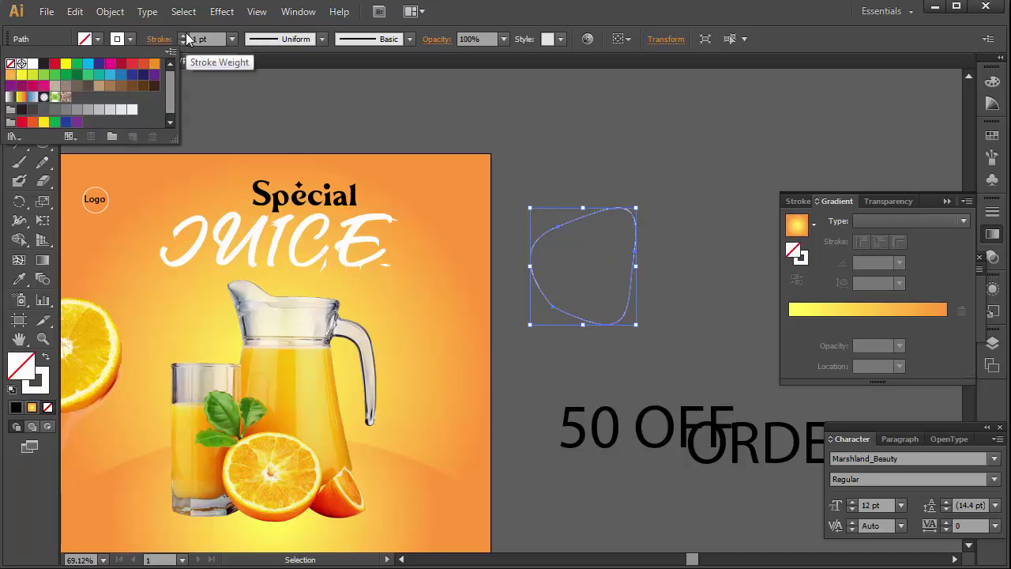
{"action": "left_click", "coordinate": [182, 36]}
{"action": "left_click", "coordinate": [183, 35]}
{"action": "left_click", "coordinate": [183, 36]}
{"action": "left_click", "coordinate": [182, 36]}
{"action": "left_click", "coordinate": [182, 35]}
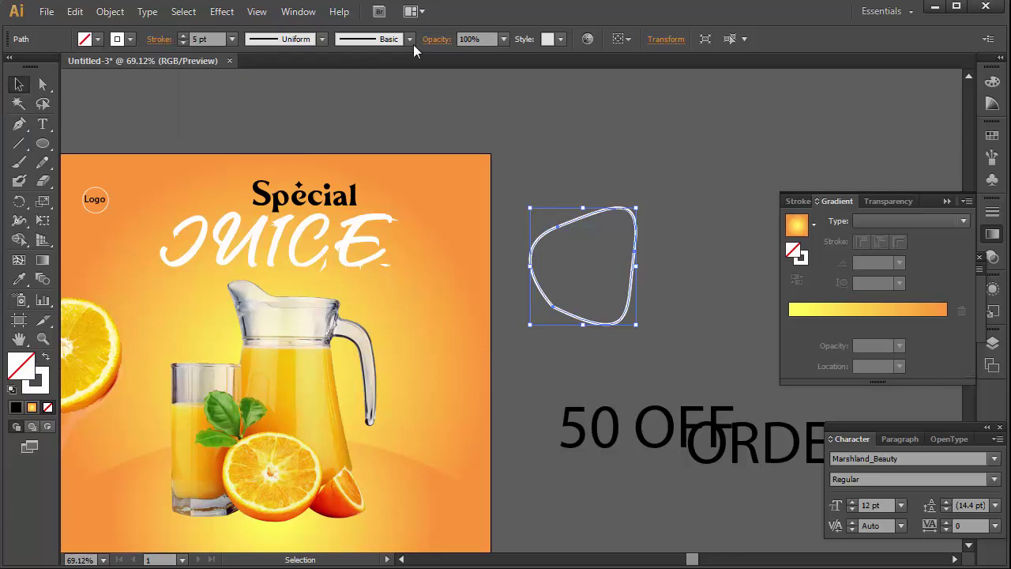
Apply the rough Charcoal brush to the blob's outline.
{"action": "left_click", "coordinate": [314, 41]}
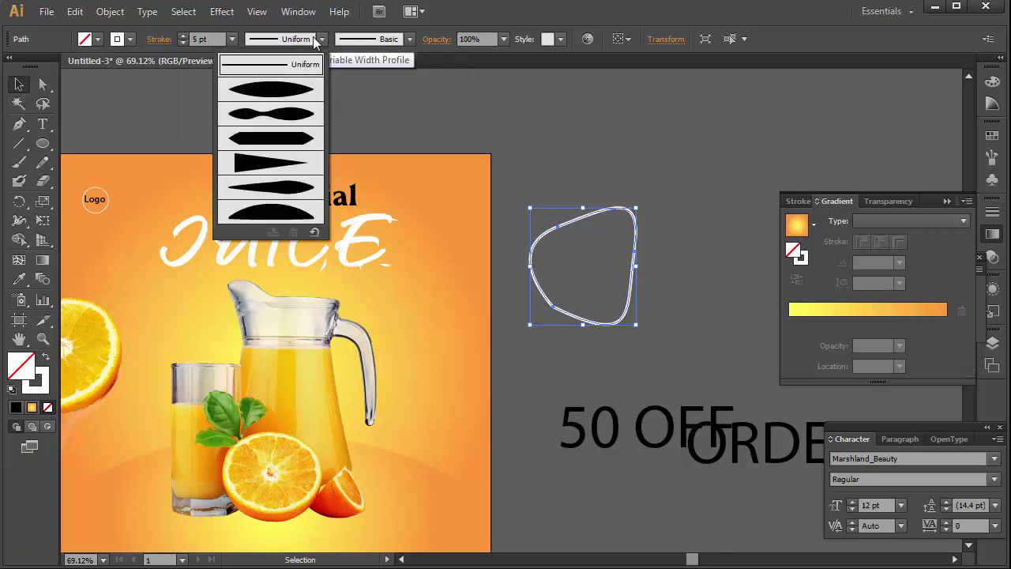
{"action": "left_click", "coordinate": [409, 39]}
{"action": "left_click", "coordinate": [409, 39]}
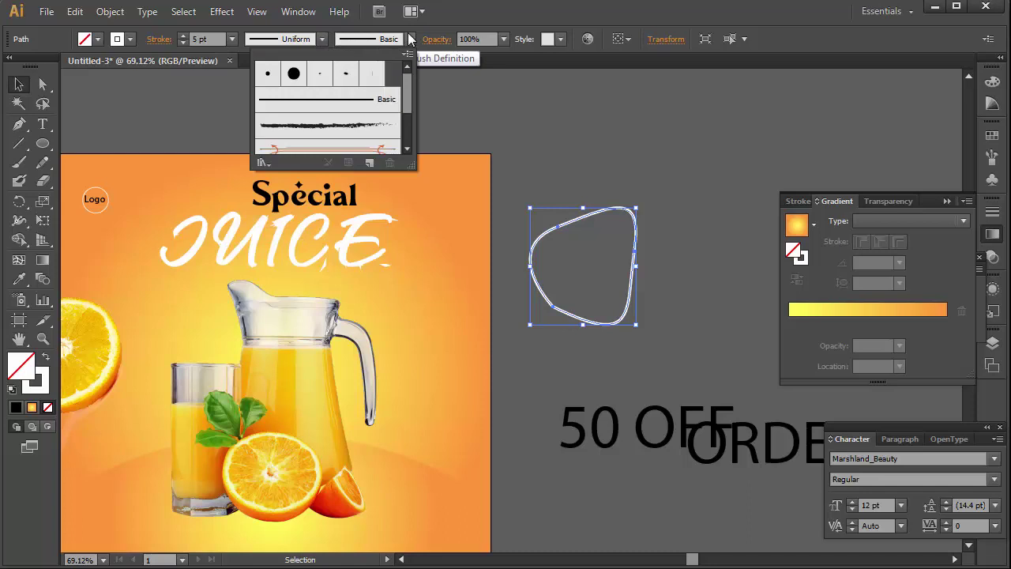
{"action": "scroll", "coordinate": [350, 118], "scroll_direction": "down", "scroll_amount": 2}
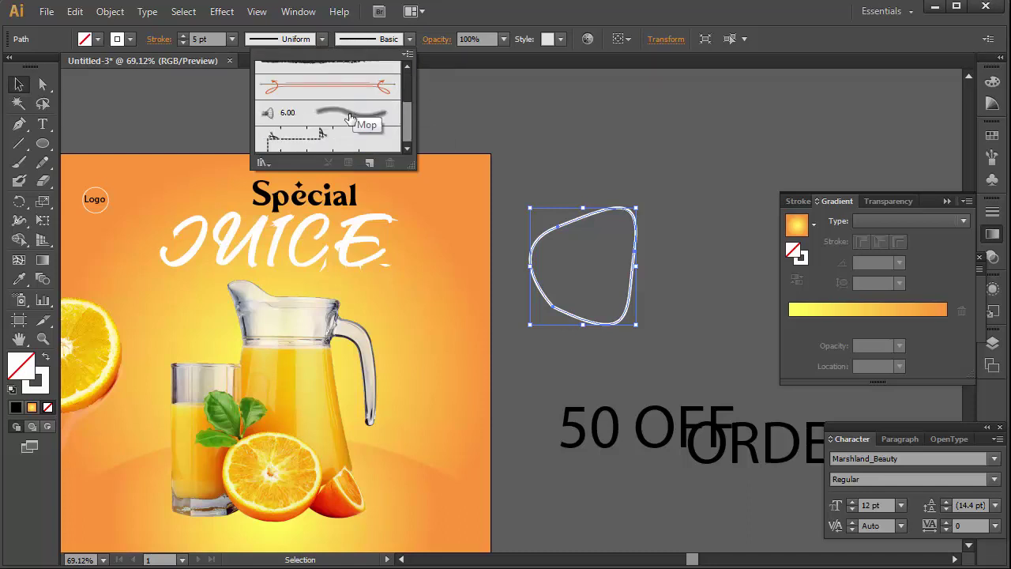
{"action": "scroll", "coordinate": [350, 118], "scroll_direction": "up", "scroll_amount": 3}
{"action": "left_click", "coordinate": [334, 125]}
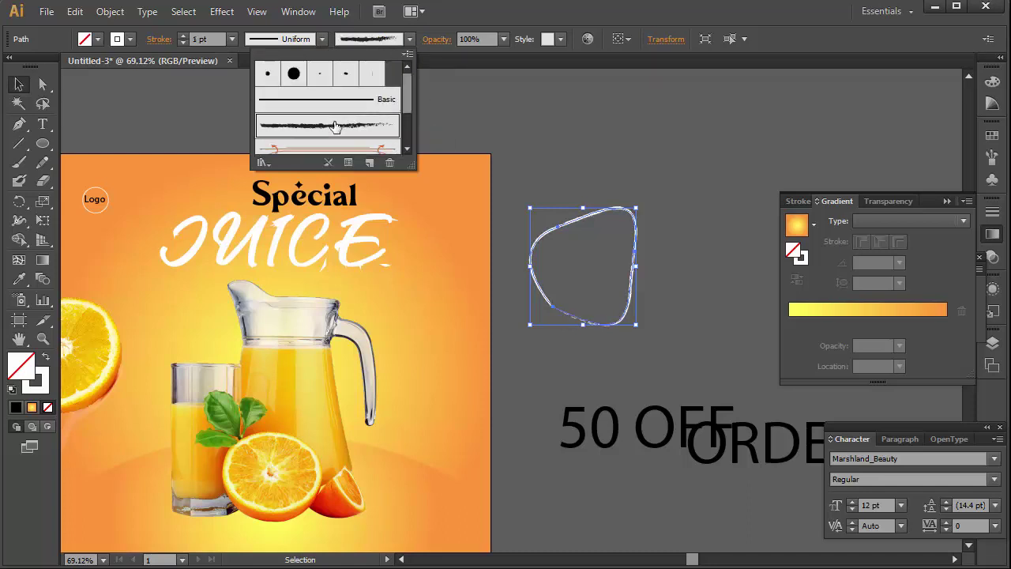
{"action": "left_click", "coordinate": [714, 225]}
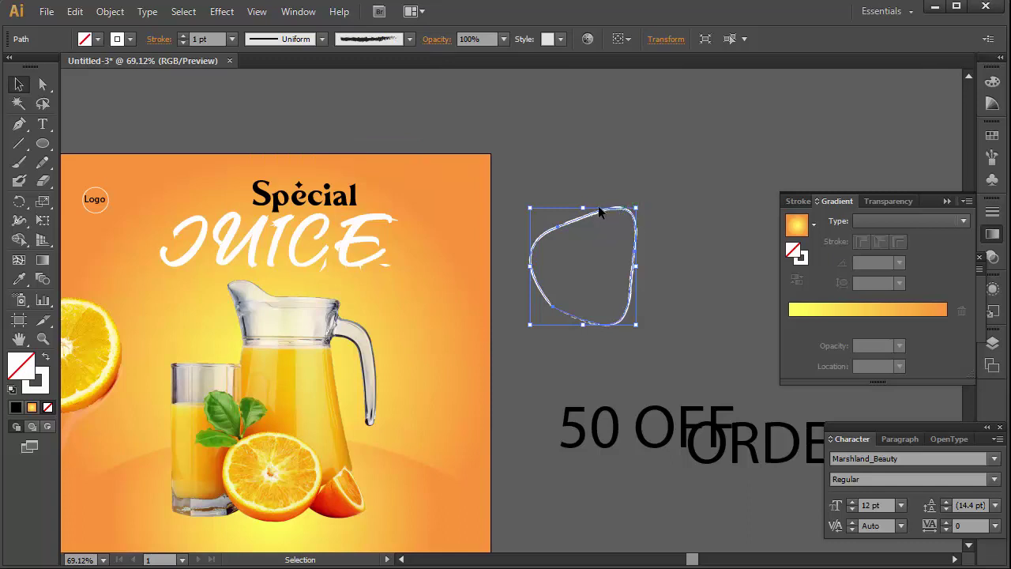
Shorten the outline shape, move it beside the pitcher, and place 50% inside.
{"action": "mouse_move", "coordinate": [583, 210]}
{"action": "left_mouse_down"}
{"action": "mouse_move", "coordinate": [583, 234]}
{"action": "mouse_move", "coordinate": [422, 304]}
{"action": "mouse_move", "coordinate": [439, 308]}
{"action": "left_mouse_up"}
{"action": "left_click", "coordinate": [586, 250]}
{"action": "left_click", "coordinate": [424, 330]}
{"action": "left_click_drag", "start_coordinate": [611, 302], "coordinate": [475, 302]}
{"action": "mouse_move", "coordinate": [577, 293]}
{"action": "left_mouse_down"}
{"action": "mouse_move", "coordinate": [506, 338]}
{"action": "mouse_move", "coordinate": [391, 341]}
{"action": "mouse_move", "coordinate": [376, 318]}
{"action": "left_mouse_up"}
Set the 50% text to white Nexa Bold and narrow it to fit.
{"action": "left_click", "coordinate": [547, 40]}
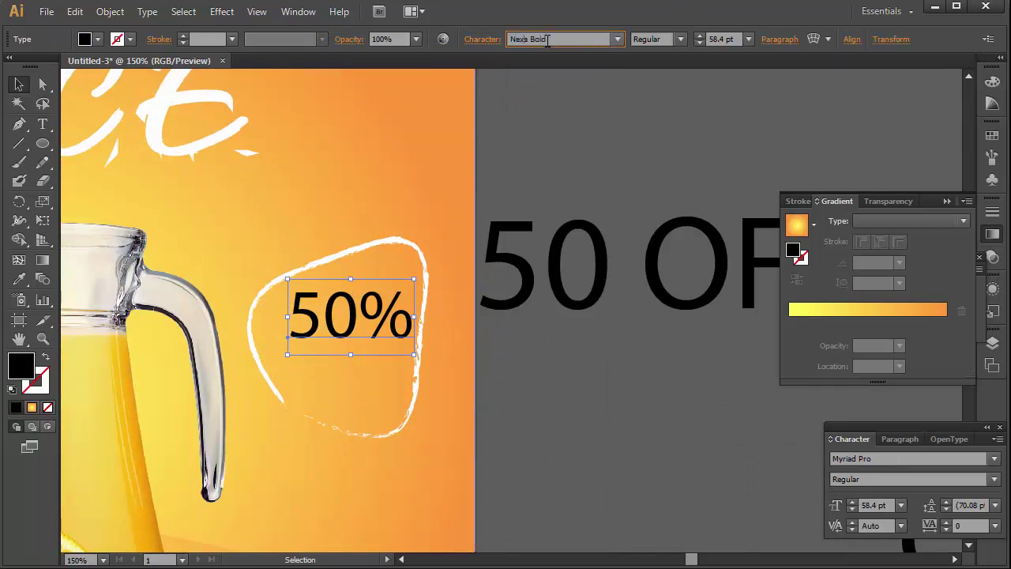
{"action": "key", "text": "Return"}
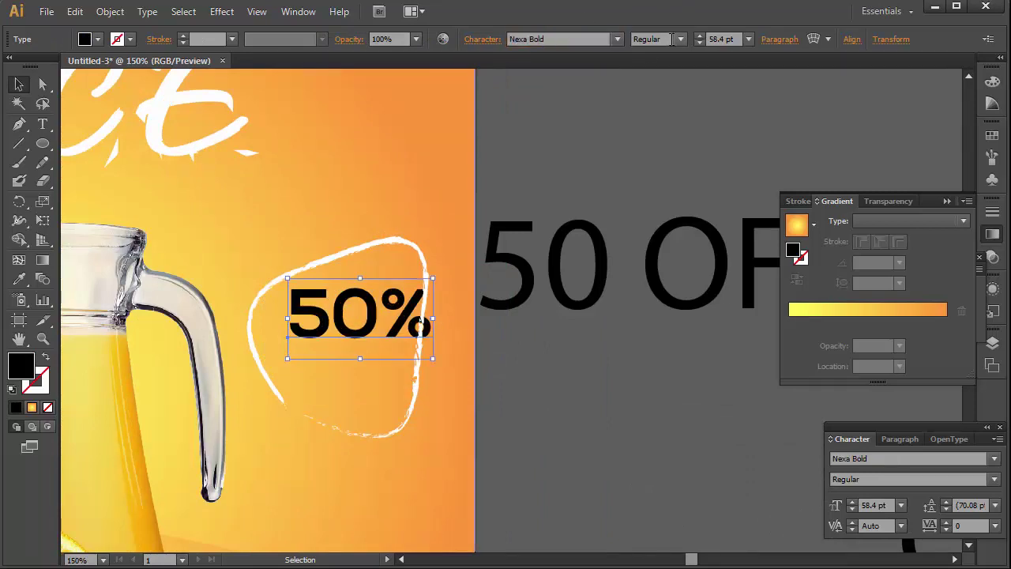
{"action": "left_click", "coordinate": [666, 38]}
{"action": "left_click", "coordinate": [662, 40]}
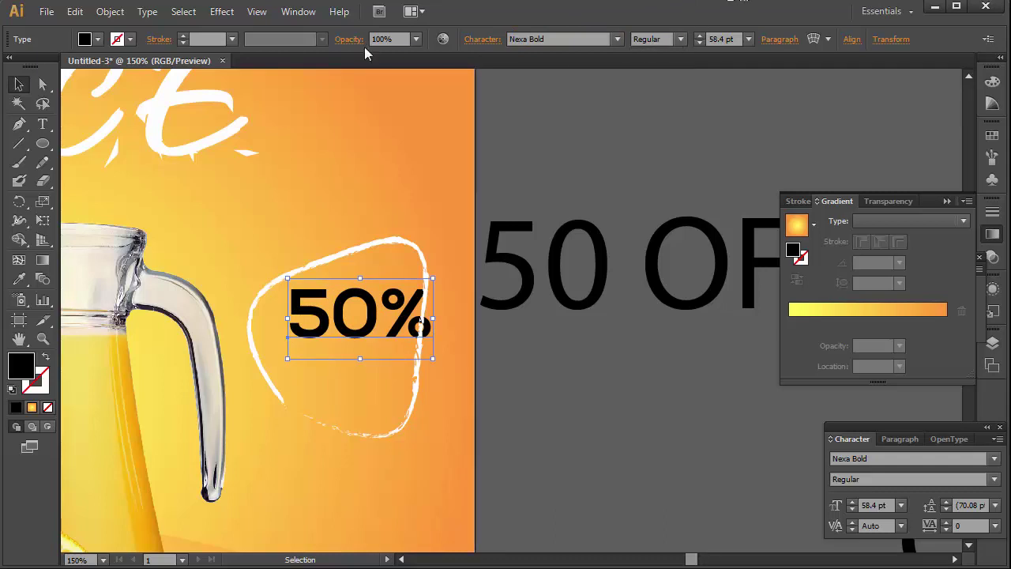
{"action": "left_click", "coordinate": [97, 39]}
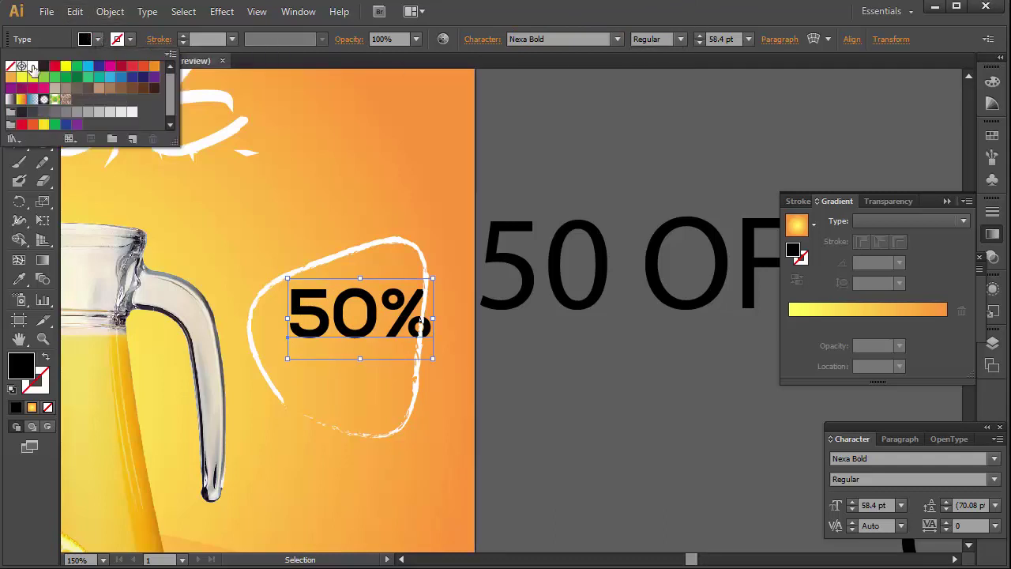
{"action": "left_click", "coordinate": [33, 66]}
{"action": "left_click", "coordinate": [367, 315]}
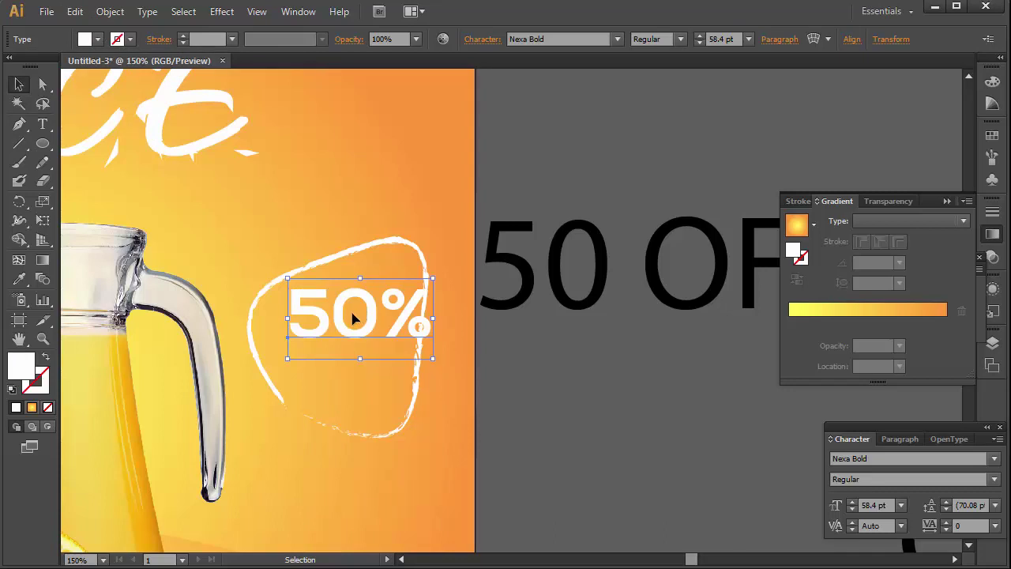
{"action": "left_click_drag", "start_coordinate": [433, 318], "coordinate": [403, 318]}
Retype the second text as OFF, scale it down and place it under 50%.
{"action": "triple_click", "coordinate": [630, 240]}
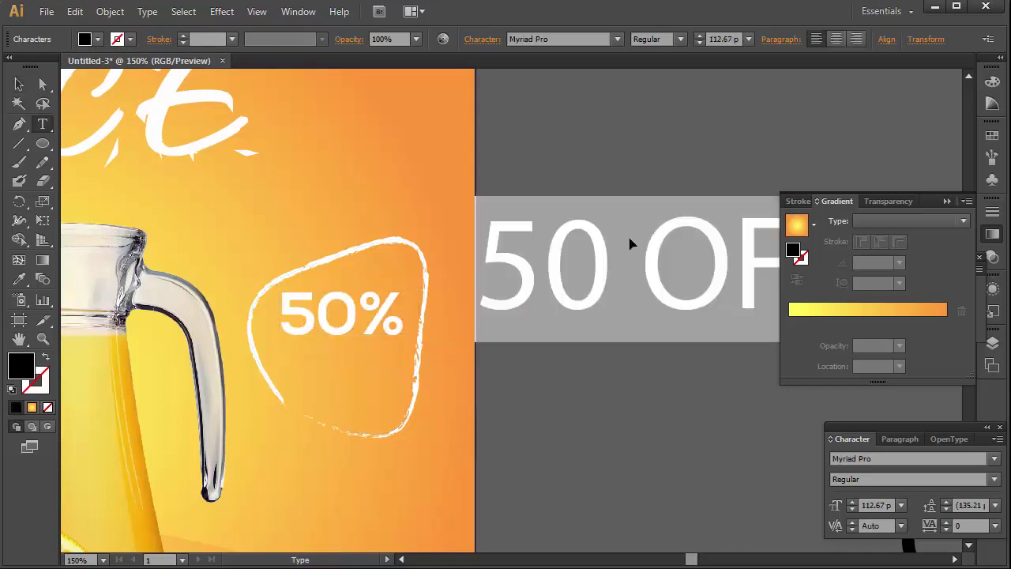
{"action": "type", "text": "OFF"}
{"action": "key", "text": "Escape"}
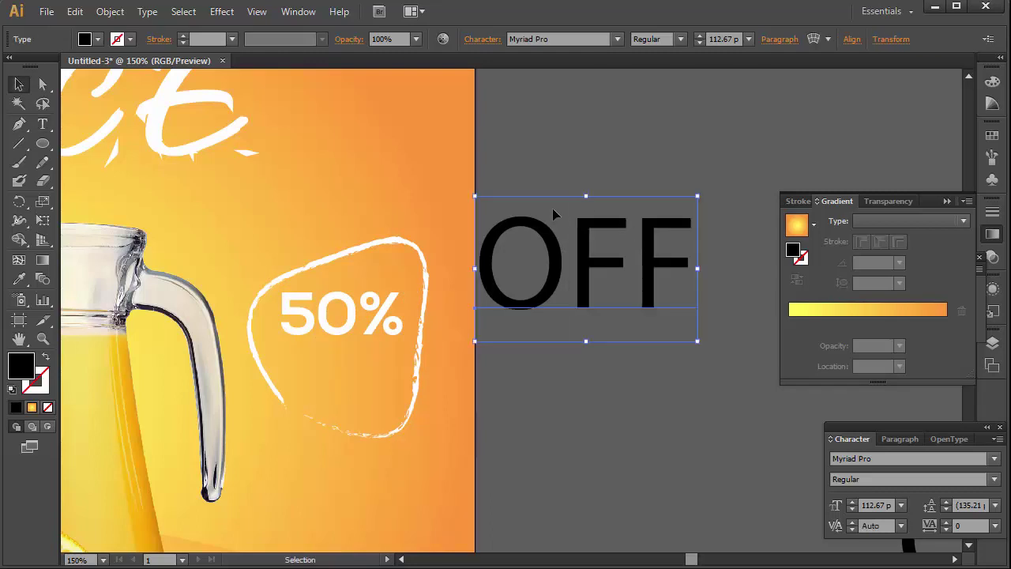
{"action": "left_click_drag", "start_coordinate": [586, 197], "coordinate": [586, 267]}
{"action": "mouse_move", "coordinate": [530, 330]}
{"action": "left_mouse_down"}
{"action": "mouse_move", "coordinate": [362, 388]}
{"action": "mouse_move", "coordinate": [360, 370]}
{"action": "left_mouse_up"}
Set the OFF text to white Nexa Bold.
{"action": "left_click", "coordinate": [545, 39]}
{"action": "type", "text": "Nexa Bold"}
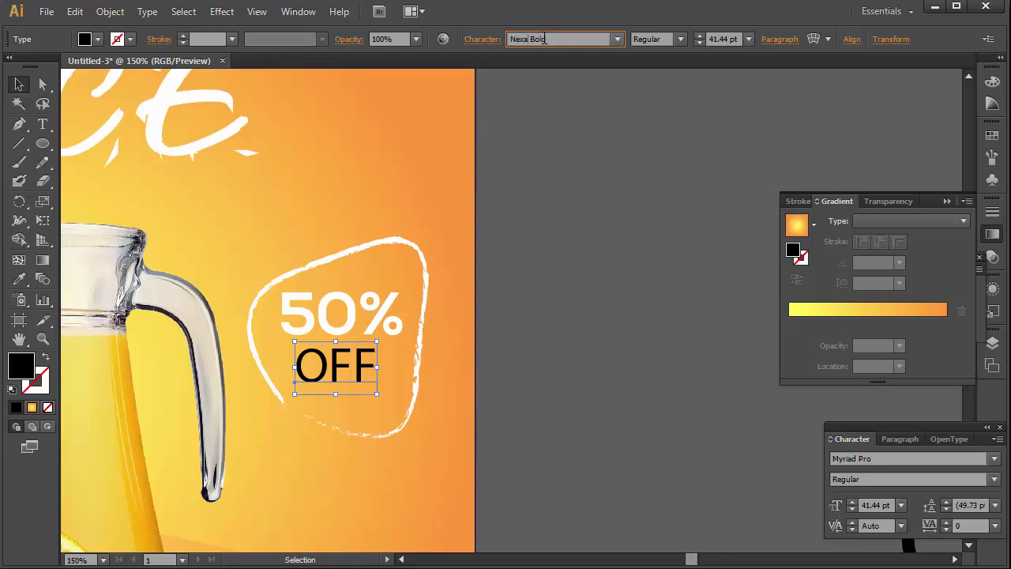
{"action": "key", "text": "Return"}
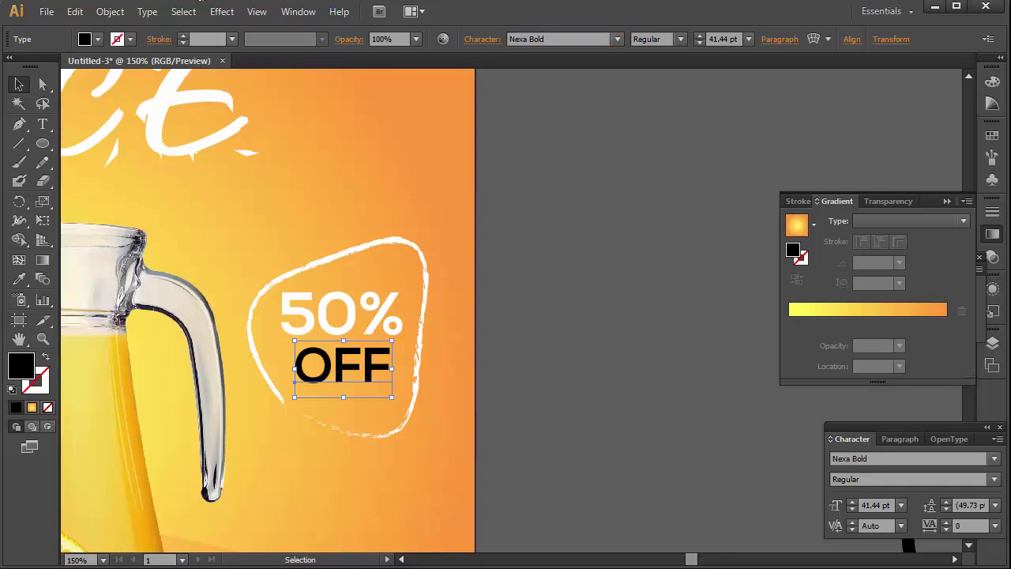
{"action": "left_click", "coordinate": [84, 38]}
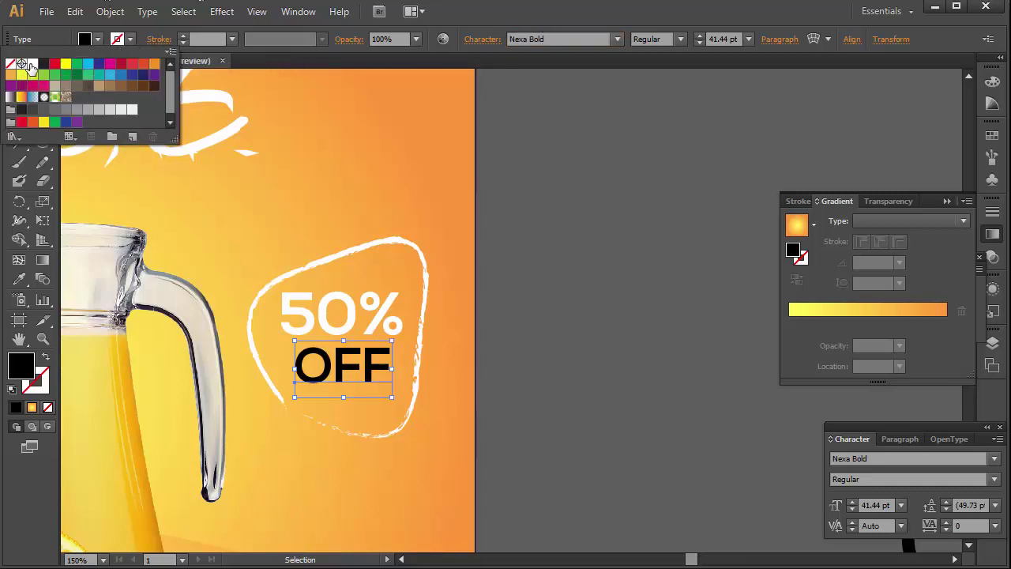
{"action": "left_click", "coordinate": [33, 63]}
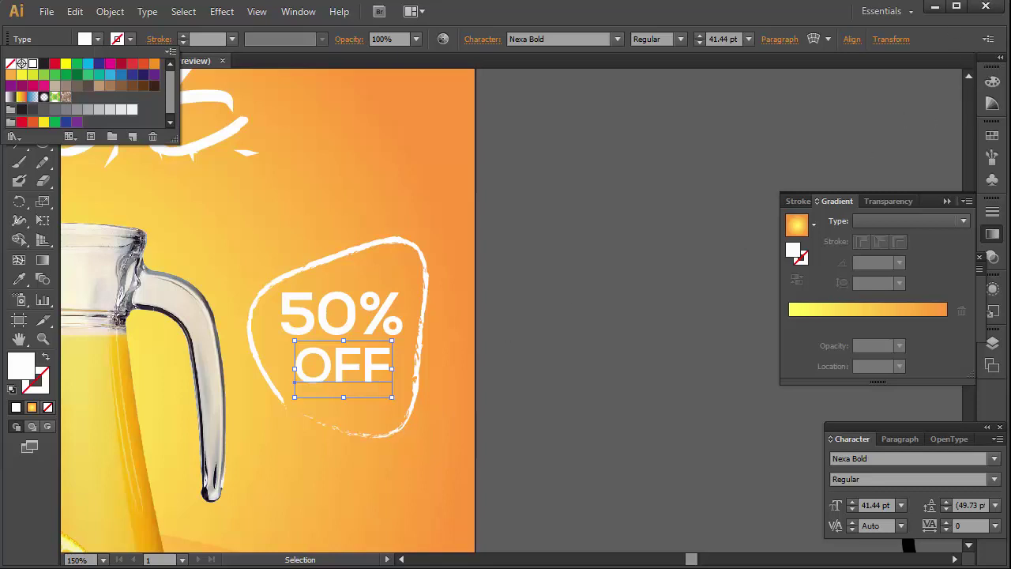
{"action": "left_click", "coordinate": [642, 180]}
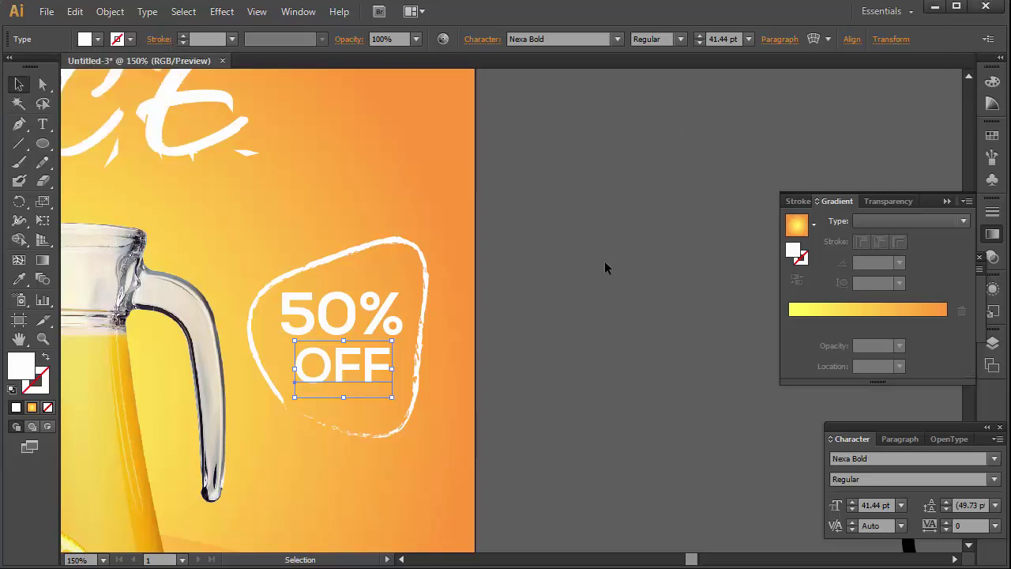
{"action": "key", "text": "ctrl+minus"}
{"action": "key", "text": "ctrl+minus"}
{"action": "key", "text": "ctrl+minus"}
Move the large ORDER NOW text to just below the poster.
{"action": "left_click", "coordinate": [477, 207]}
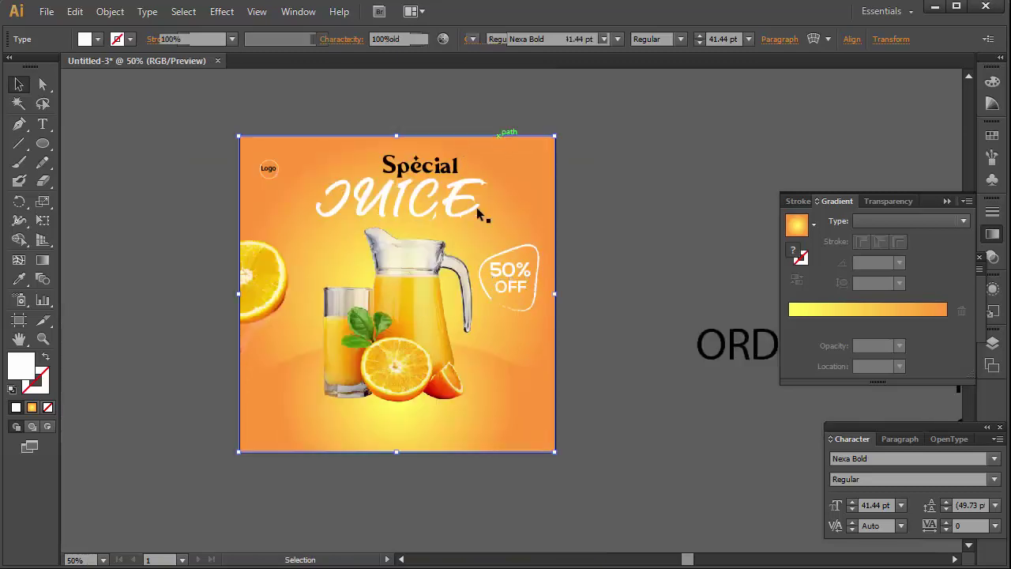
{"action": "key", "text": "ctrl+plus"}
{"action": "scroll", "coordinate": [474, 292], "scroll_direction": "right", "scroll_amount": 3}
{"action": "key", "text": "Tab"}
{"action": "scroll", "coordinate": [445, 266], "scroll_direction": "right", "scroll_amount": 4}
{"action": "scroll", "coordinate": [544, 298], "scroll_direction": "right", "scroll_amount": 1}
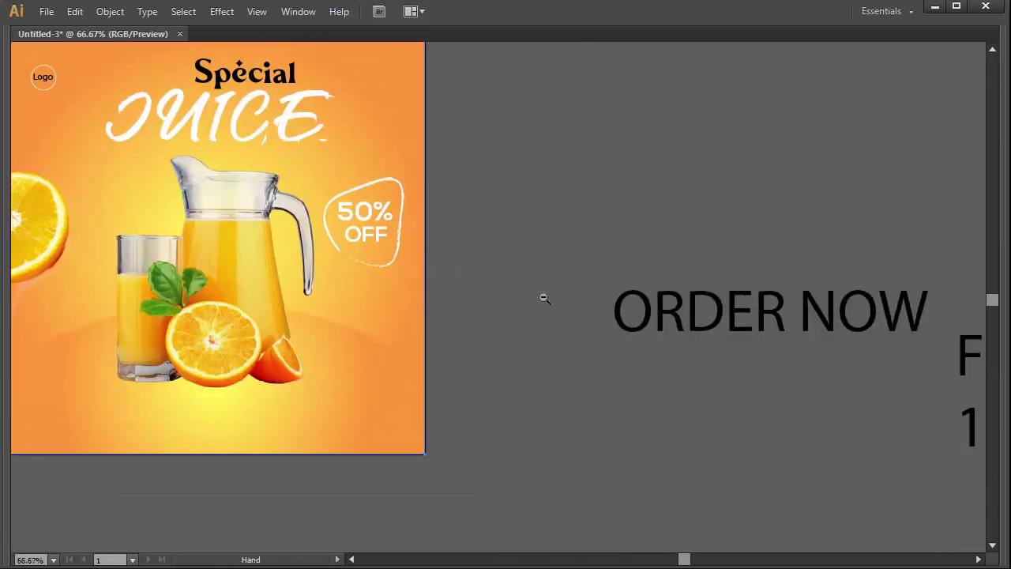
{"action": "left_click", "coordinate": [543, 298], "text": "ctrl+alt"}
{"action": "left_click_drag", "start_coordinate": [700, 298], "coordinate": [264, 455]}
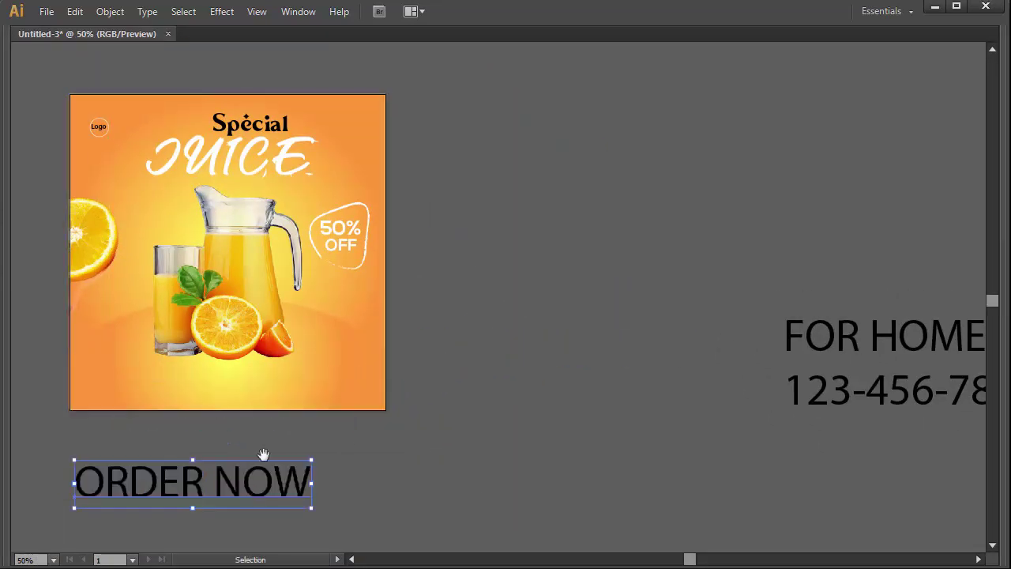
{"action": "key", "text": "ctrl+plus"}
Draw an orange-red rectangle near the poster's bottom-left for the button.
{"action": "key", "text": "Tab"}
{"action": "left_click", "coordinate": [43, 143]}
{"action": "left_click_drag", "start_coordinate": [49, 144], "coordinate": [70, 147]}
{"action": "left_click_drag", "start_coordinate": [266, 342], "coordinate": [391, 373]}
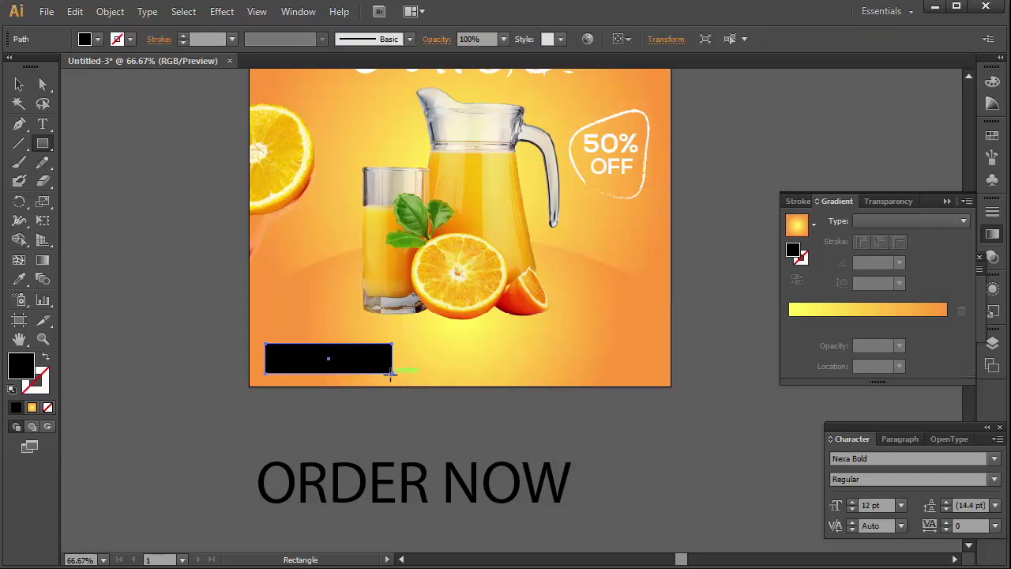
{"action": "left_click", "coordinate": [19, 85]}
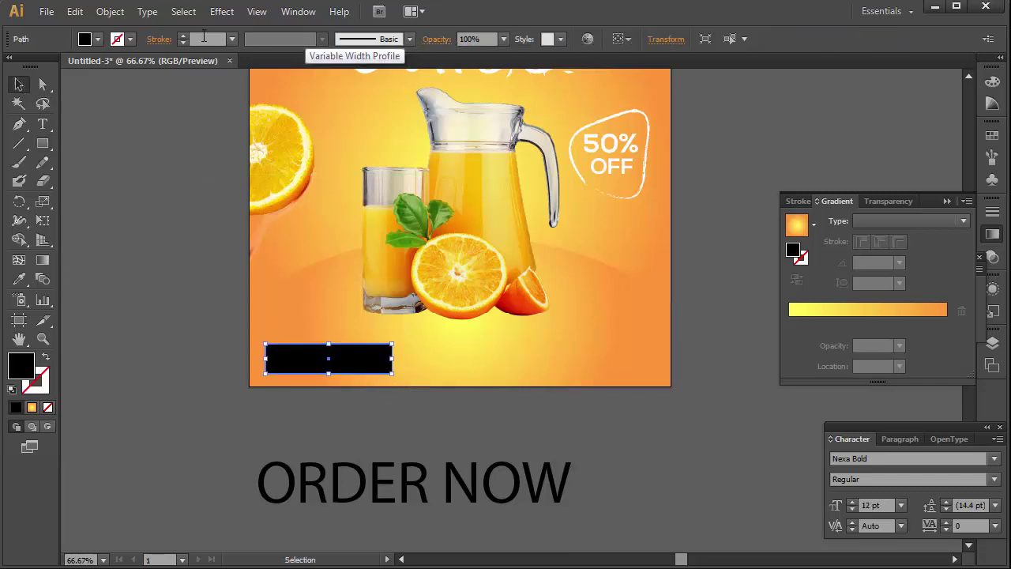
{"action": "left_click", "coordinate": [97, 39]}
{"action": "left_click", "coordinate": [32, 126]}
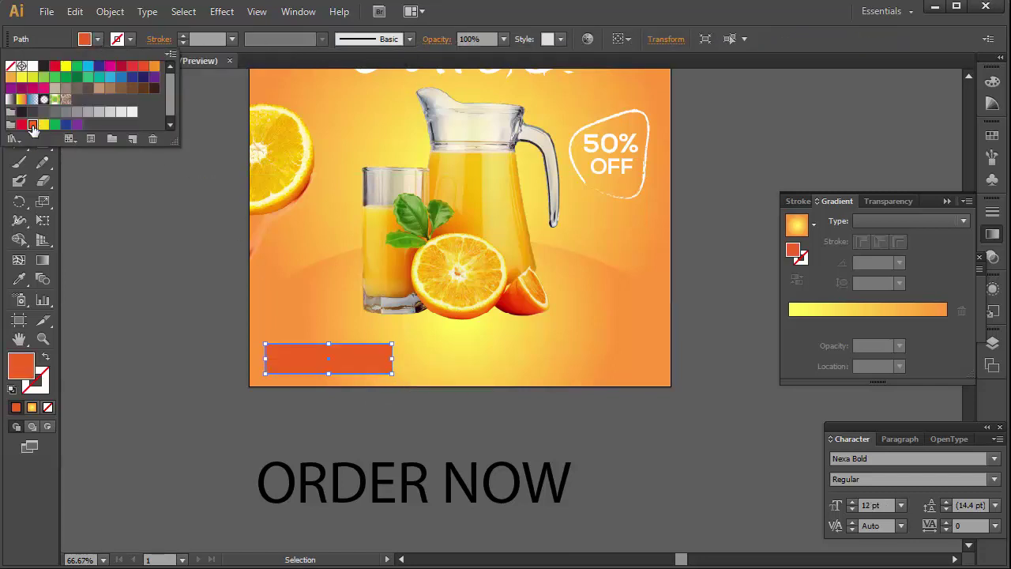
Shrink ORDER NOW to 37.79 pt and place it onto the orange rectangle.
{"action": "key", "text": "ctrl+plus"}
{"action": "key", "text": "ctrl+plus"}
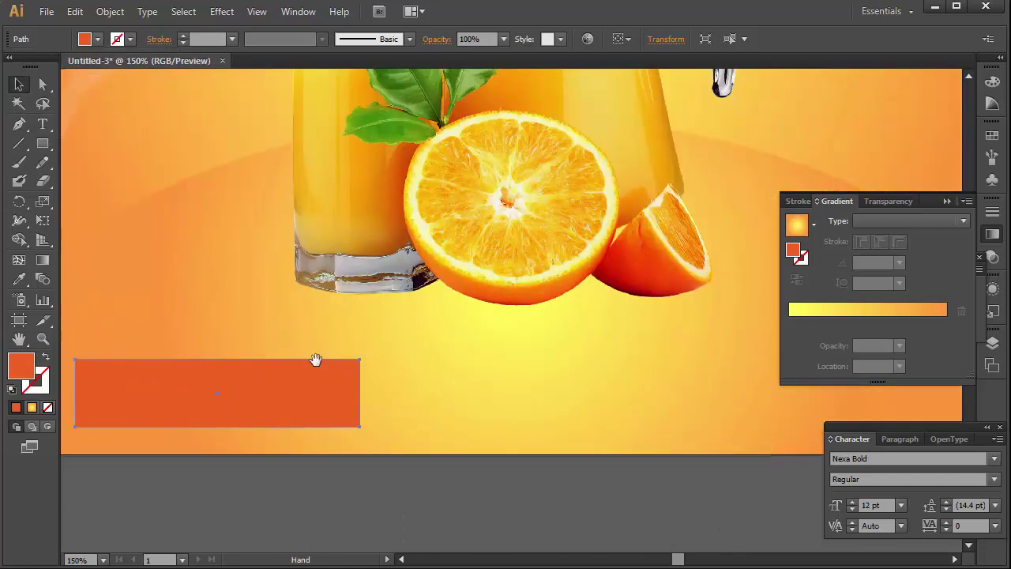
{"action": "left_click_drag", "start_coordinate": [316, 361], "coordinate": [365, 208]}
{"action": "key", "text": "ctrl+minus"}
{"action": "left_click", "coordinate": [652, 469]}
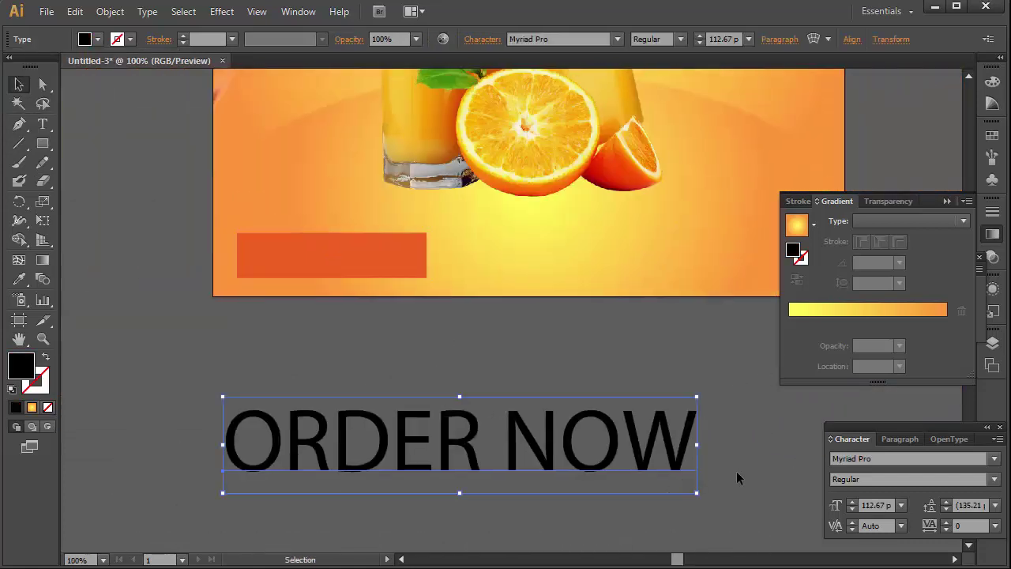
{"action": "left_click_drag", "start_coordinate": [698, 445], "coordinate": [447, 444]}
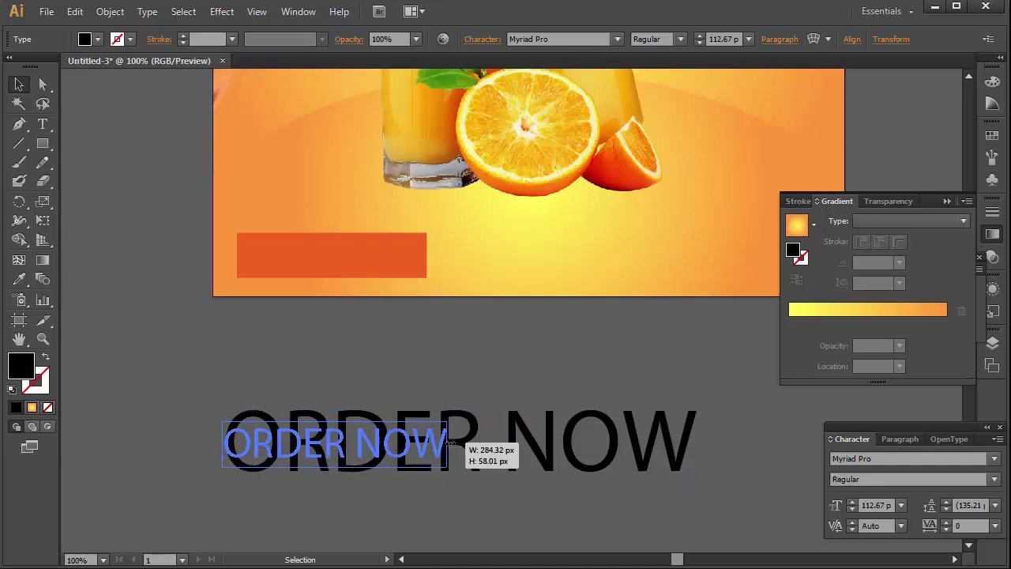
{"action": "mouse_move", "coordinate": [375, 461]}
{"action": "left_mouse_down"}
{"action": "mouse_move", "coordinate": [375, 256]}
{"action": "mouse_move", "coordinate": [386, 271]}
{"action": "left_mouse_up"}
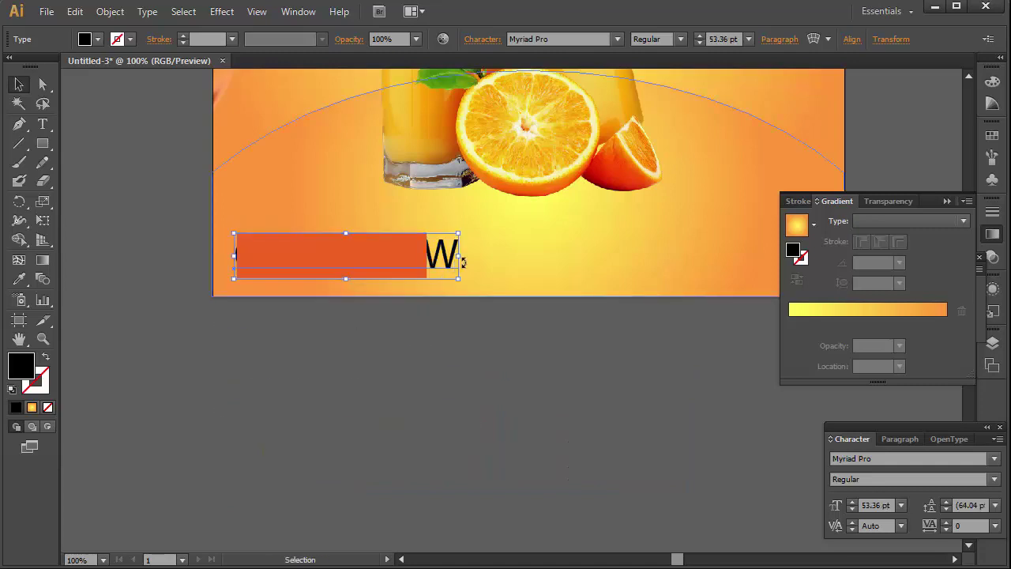
{"action": "left_click_drag", "start_coordinate": [457, 255], "coordinate": [332, 264]}
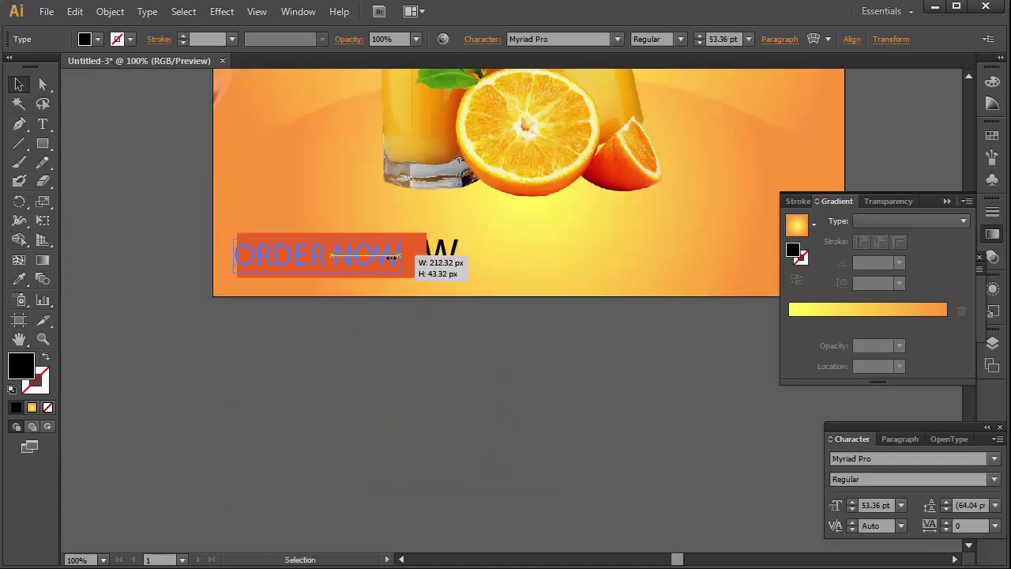
Bring ORDER NOW in front of the rectangle and set its font to Nexa Bold.
{"action": "right_click", "coordinate": [331, 266]}
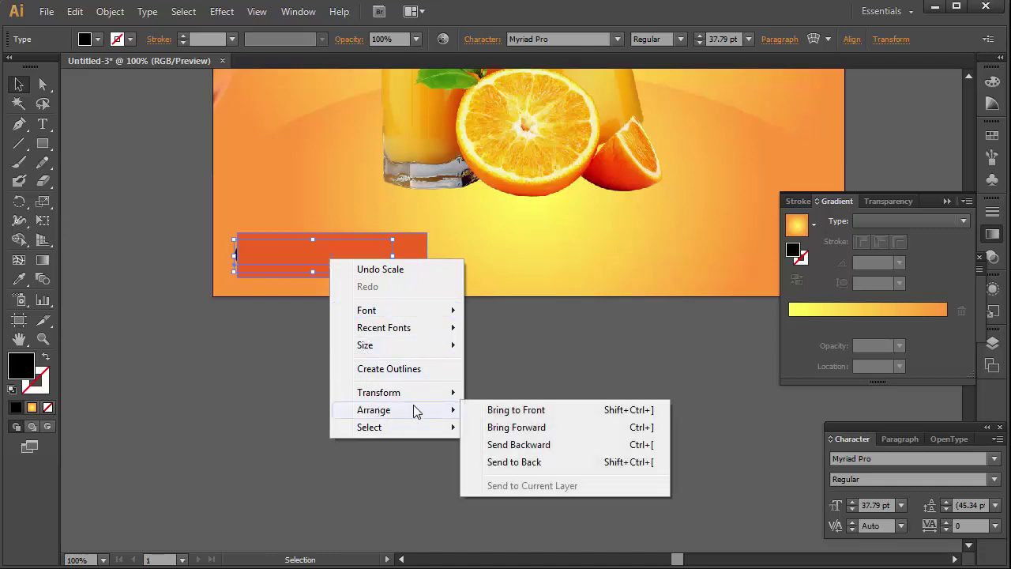
{"action": "left_click", "coordinate": [484, 408]}
{"action": "key", "text": "ctrl+plus"}
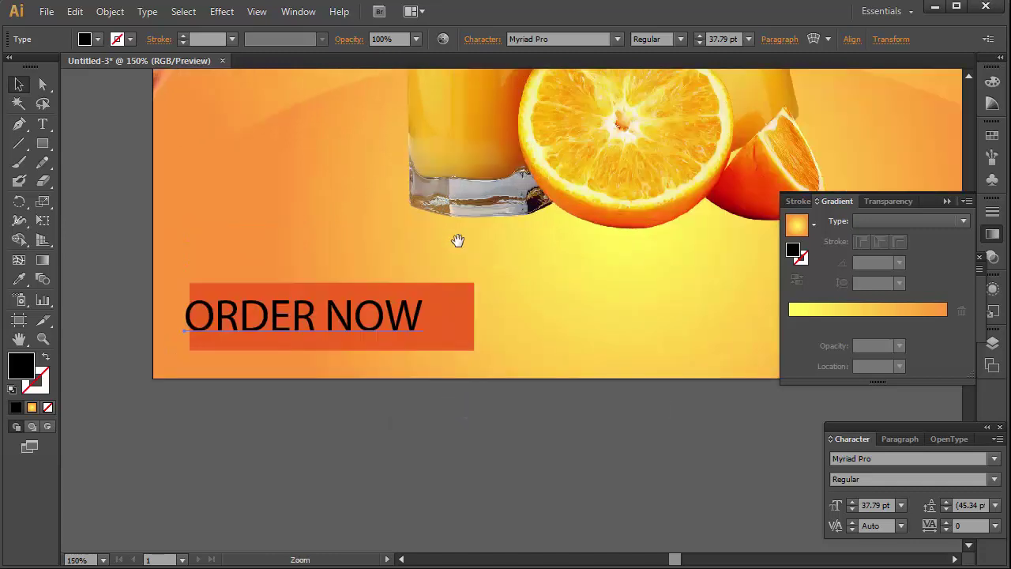
{"action": "left_click", "coordinate": [544, 40]}
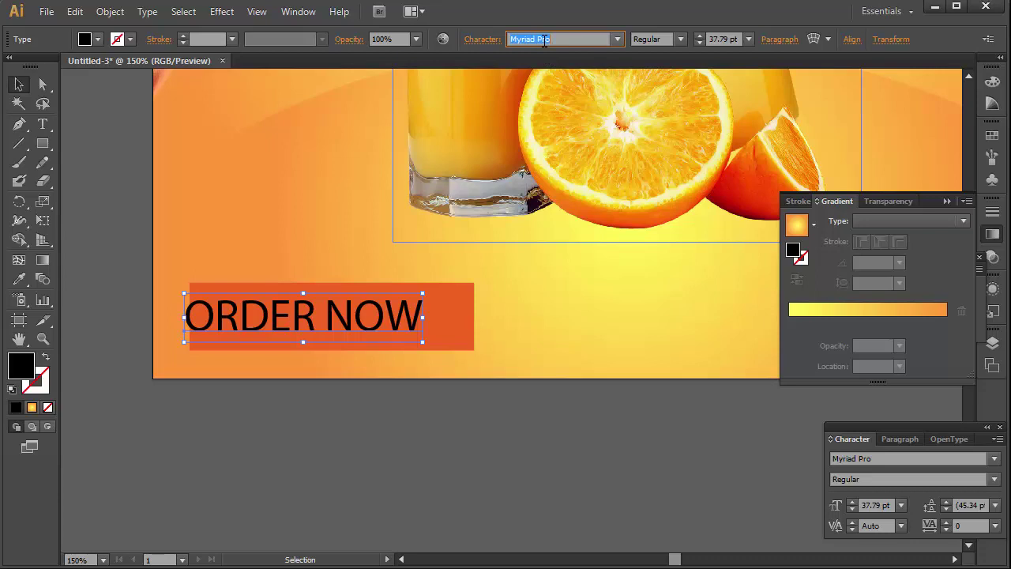
{"action": "type", "text": "Nexa Bold"}
{"action": "key", "text": "Return"}
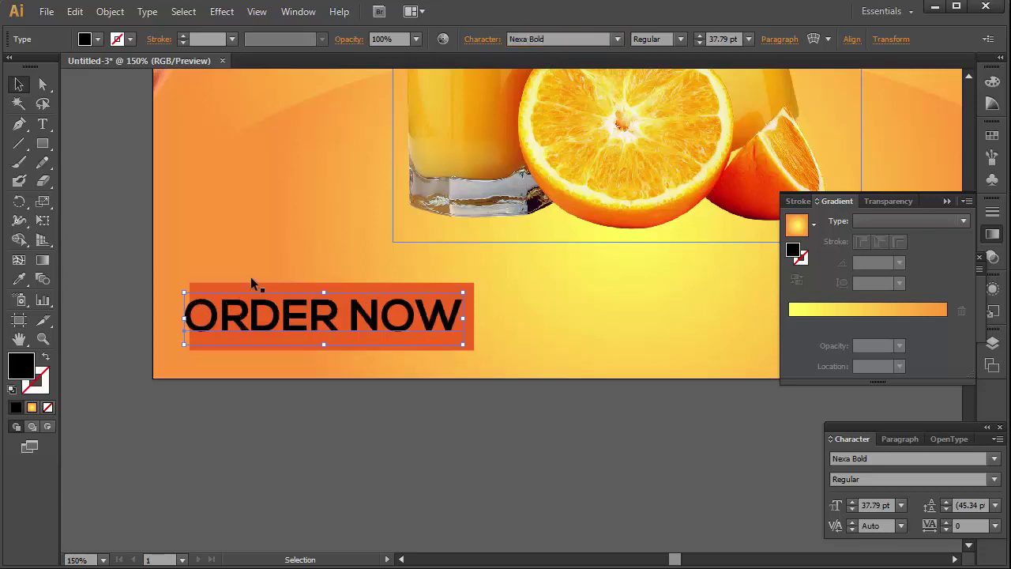
Nudge ORDER NOW into place, shorten the orange rectangle, and narrow the text.
{"action": "key", "text": "Tab"}
{"action": "left_click", "coordinate": [493, 295]}
{"action": "left_click_drag", "start_coordinate": [74, 349], "coordinate": [237, 349]}
{"action": "left_click", "coordinate": [261, 316], "text": "ctrl"}
{"action": "left_click_drag", "start_coordinate": [260, 315], "coordinate": [276, 321]}
{"action": "left_click", "coordinate": [458, 269], "text": "ctrl+alt"}
{"action": "left_click", "coordinate": [409, 336]}
{"action": "left_click", "coordinate": [513, 294]}
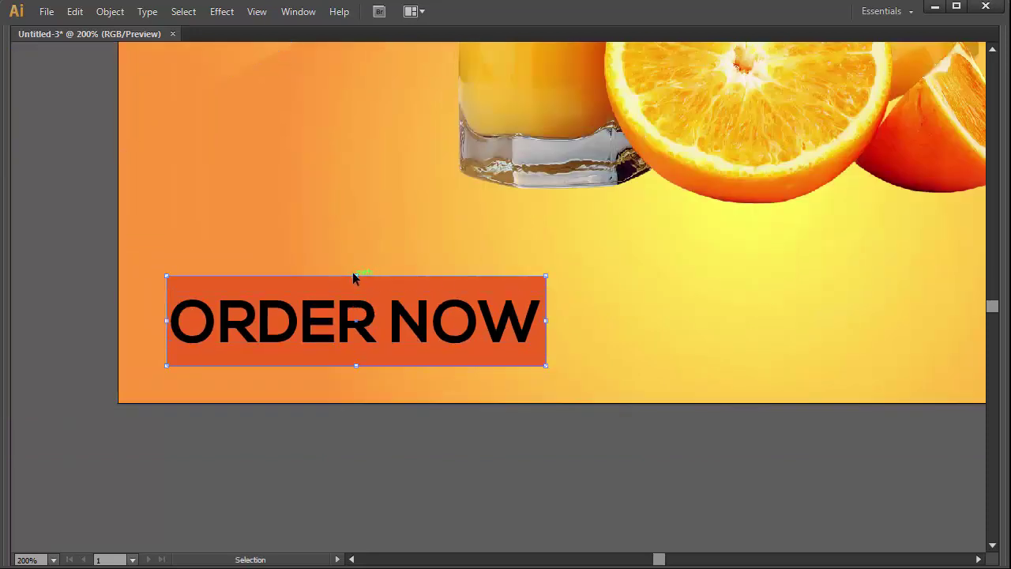
{"action": "left_click_drag", "start_coordinate": [357, 275], "coordinate": [356, 284]}
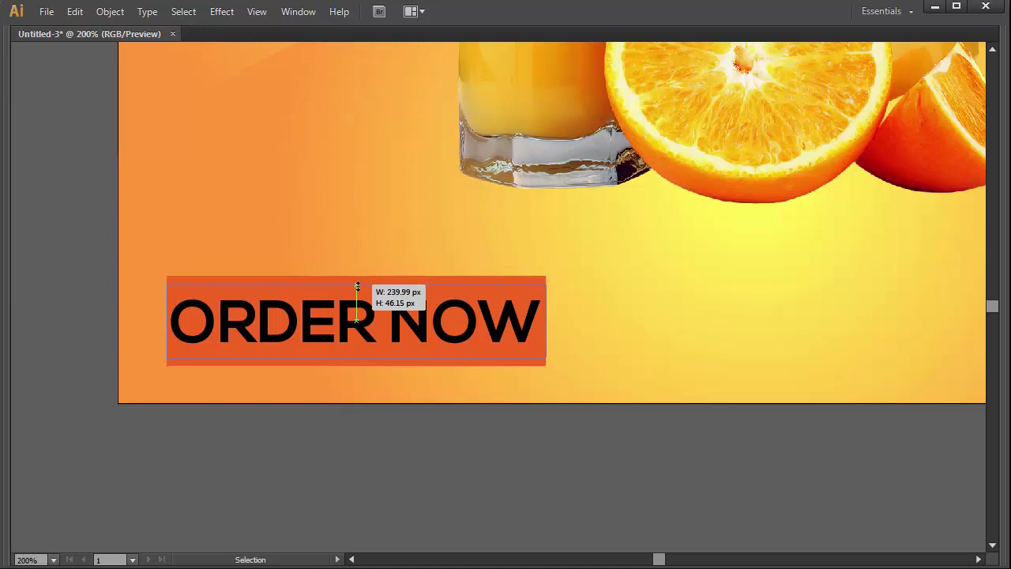
{"action": "left_click", "coordinate": [522, 330]}
{"action": "mouse_move", "coordinate": [541, 325]}
{"action": "left_mouse_down"}
{"action": "mouse_move", "coordinate": [526, 325]}
{"action": "mouse_move", "coordinate": [609, 320]}
{"action": "left_mouse_up"}
{"action": "left_click", "coordinate": [543, 324]}
Form a small lighter orange block at the bar's right end.
{"action": "key", "text": "a"}
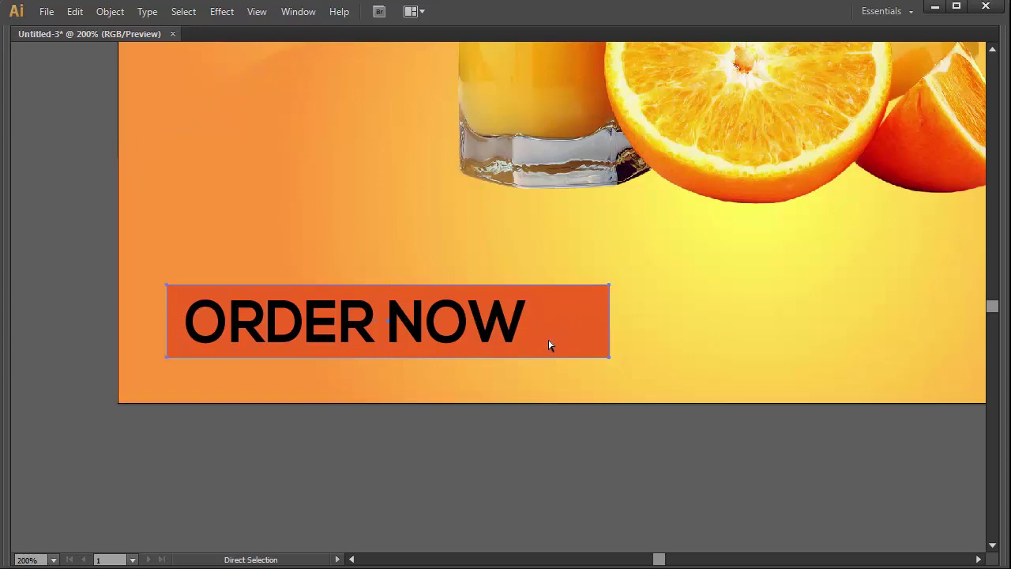
{"action": "left_click_drag", "start_coordinate": [164, 320], "coordinate": [535, 320]}
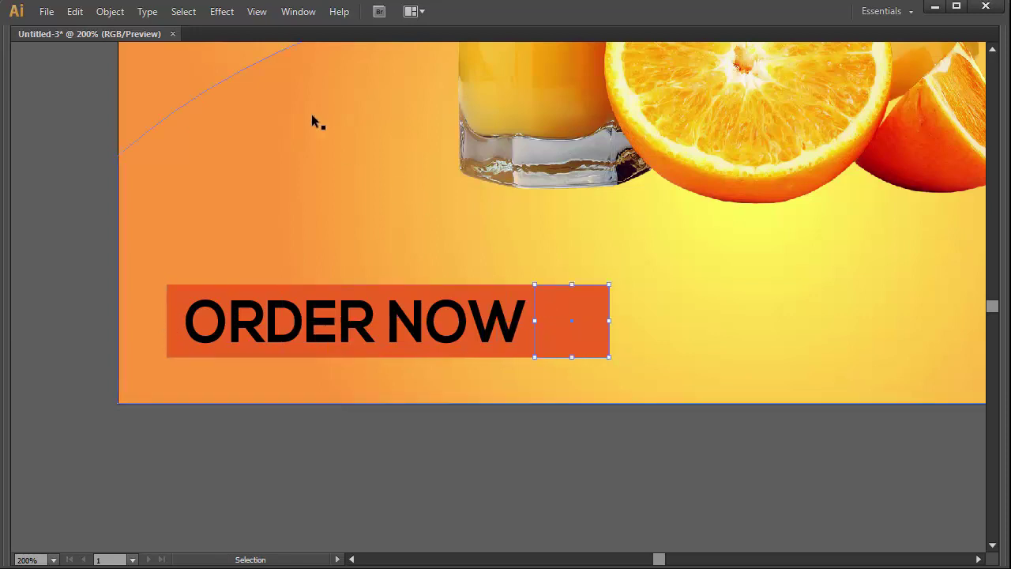
{"action": "key", "text": "Tab"}
{"action": "left_click", "coordinate": [96, 38]}
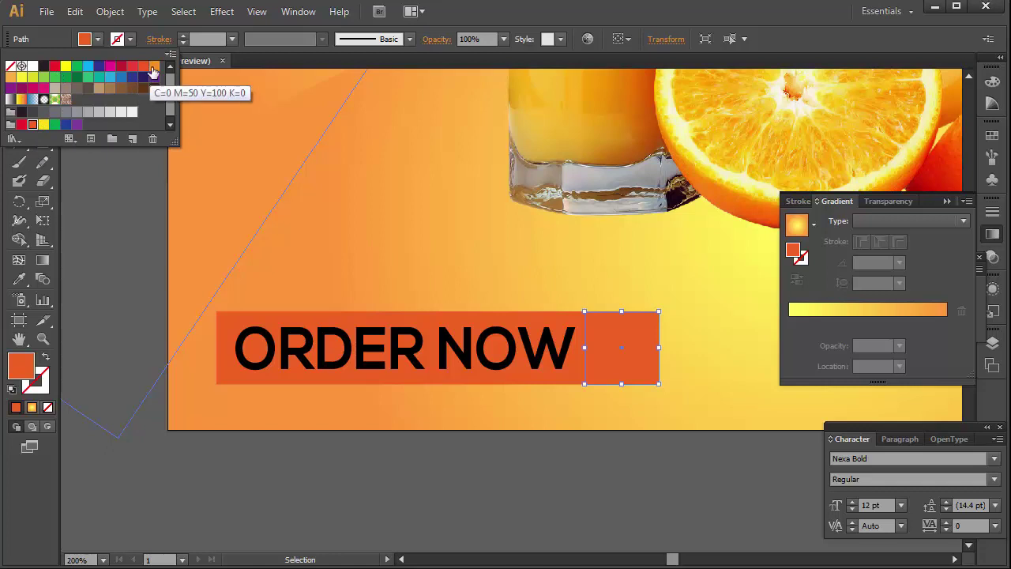
{"action": "left_click", "coordinate": [154, 68]}
{"action": "left_click", "coordinate": [487, 448]}
{"action": "left_click", "coordinate": [509, 467]}
Fill the ORDER NOW text white and zoom out to see the poster.
{"action": "left_click", "coordinate": [518, 352]}
{"action": "left_click", "coordinate": [97, 39]}
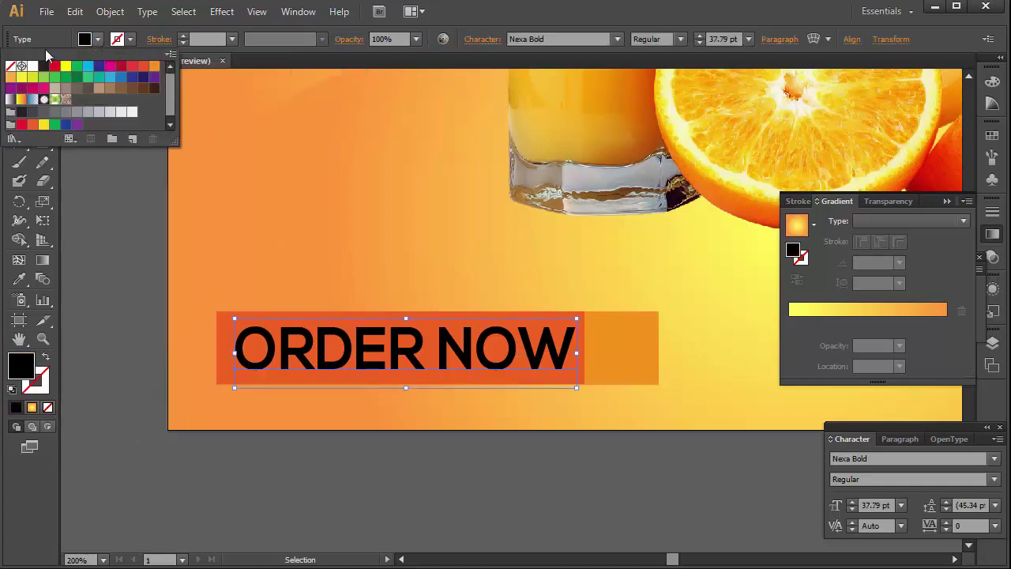
{"action": "left_click", "coordinate": [33, 65]}
{"action": "left_click", "coordinate": [539, 469]}
{"action": "key", "text": "ctrl+minus"}
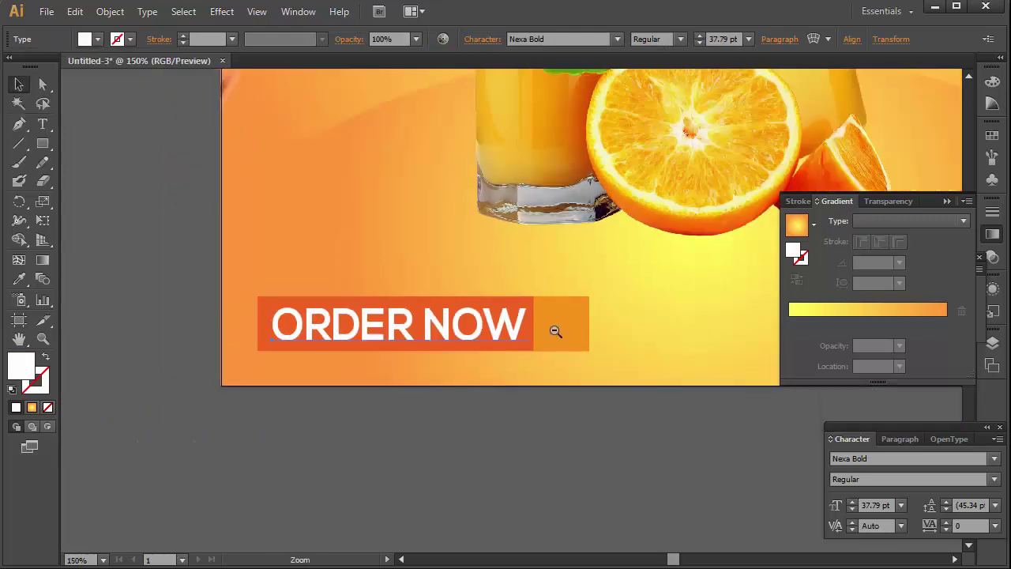
{"action": "left_click", "coordinate": [555, 331], "text": "alt"}
{"action": "left_click", "coordinate": [556, 331], "text": "alt"}
{"action": "key", "text": "Tab"}
{"action": "left_click", "coordinate": [576, 316], "text": "alt"}
Move the delivery text block into the poster's bottom-right corner and shrink it.
{"action": "left_click_drag", "start_coordinate": [580, 275], "coordinate": [451, 314]}
{"action": "left_click_drag", "start_coordinate": [871, 307], "coordinate": [474, 369]}
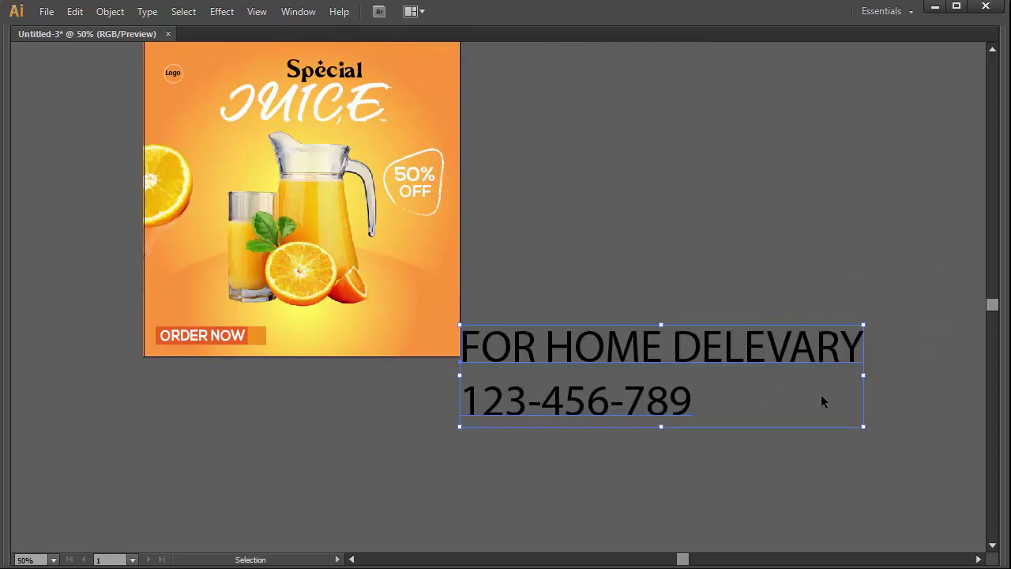
{"action": "left_click_drag", "start_coordinate": [862, 376], "coordinate": [547, 380]}
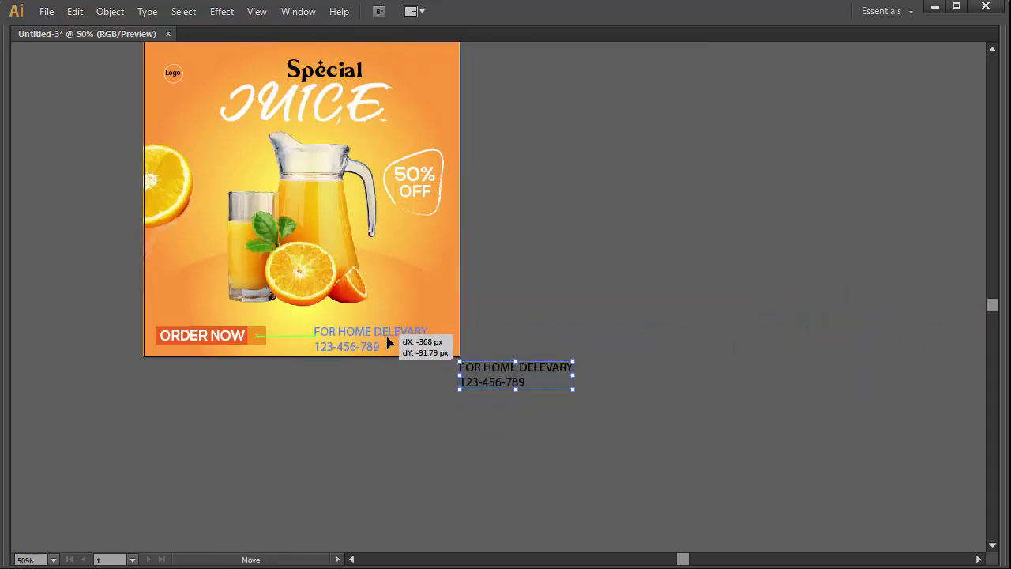
{"action": "left_click_drag", "start_coordinate": [529, 381], "coordinate": [398, 340]}
{"action": "left_click_drag", "start_coordinate": [248, 285], "coordinate": [629, 424]}
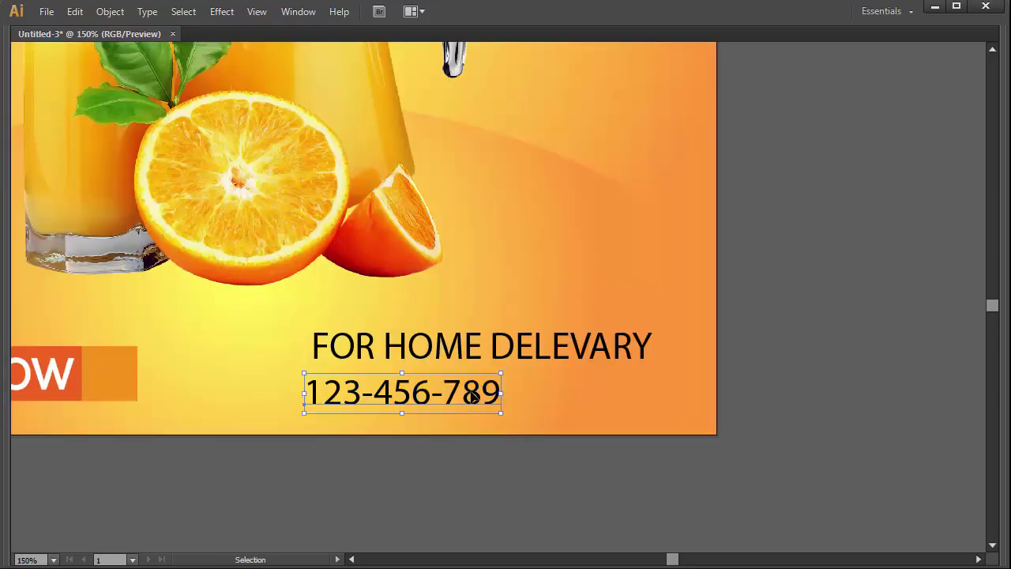
Enlarge the phone number and align it with the FOR HOME DELEVARY line.
{"action": "left_click_drag", "start_coordinate": [501, 392], "coordinate": [659, 392]}
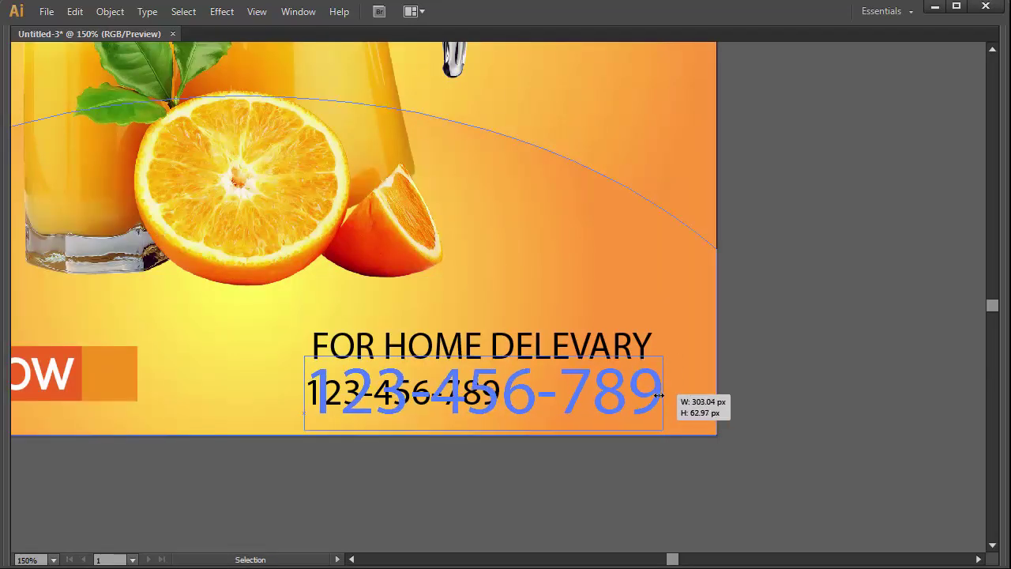
{"action": "left_click_drag", "start_coordinate": [611, 347], "coordinate": [612, 340]}
{"action": "left_click", "coordinate": [521, 398], "text": "shift"}
{"action": "left_click_drag", "start_coordinate": [522, 398], "coordinate": [521, 392]}
{"action": "key", "text": "Tab"}
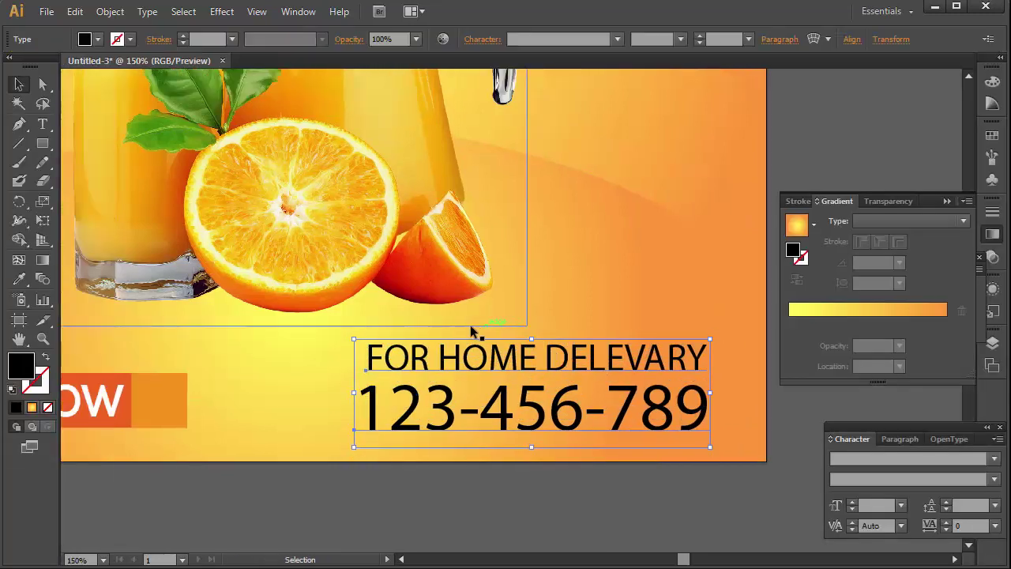
{"action": "key", "text": "ctrl+1"}
{"action": "mouse_move", "coordinate": [513, 246]}
{"action": "left_mouse_down"}
{"action": "mouse_move", "coordinate": [486, 353]}
{"action": "mouse_move", "coordinate": [494, 373]}
{"action": "left_mouse_up"}
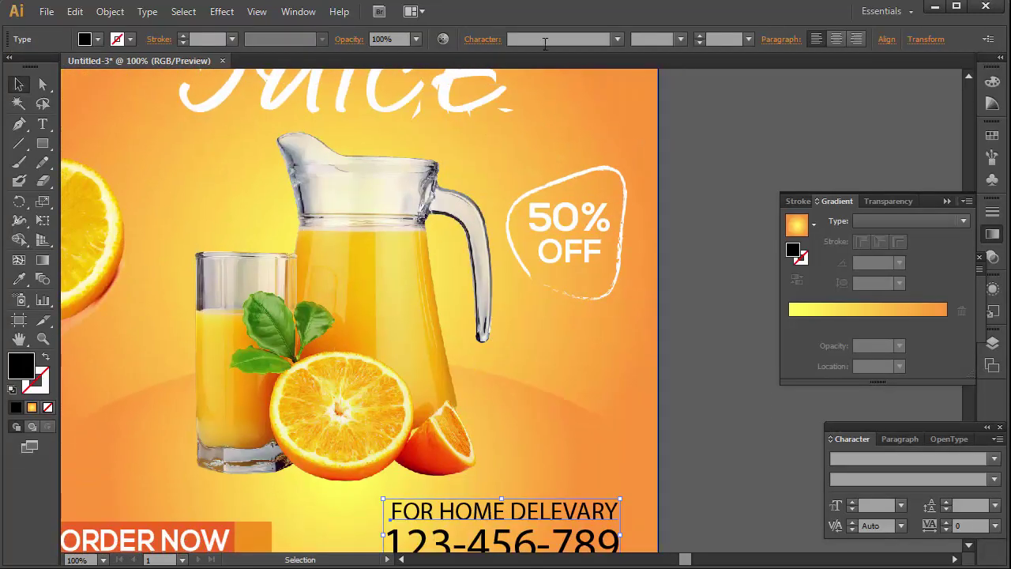
Apply the Special title's Marshland_Beauty style to the delivery text with the Eyedropper.
{"action": "left_click", "coordinate": [542, 39]}
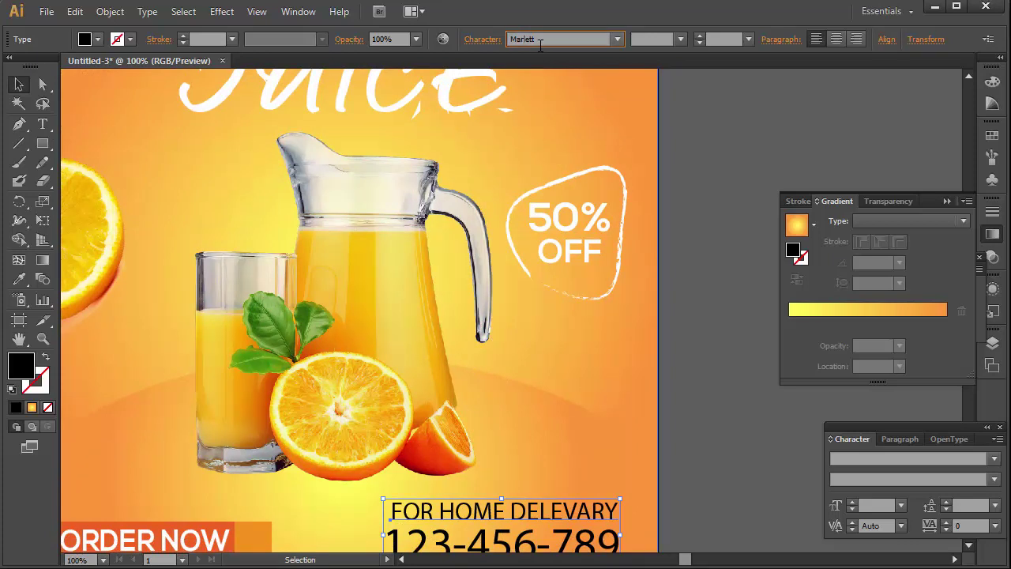
{"action": "scroll", "coordinate": [316, 197], "scroll_direction": "up", "scroll_amount": 4}
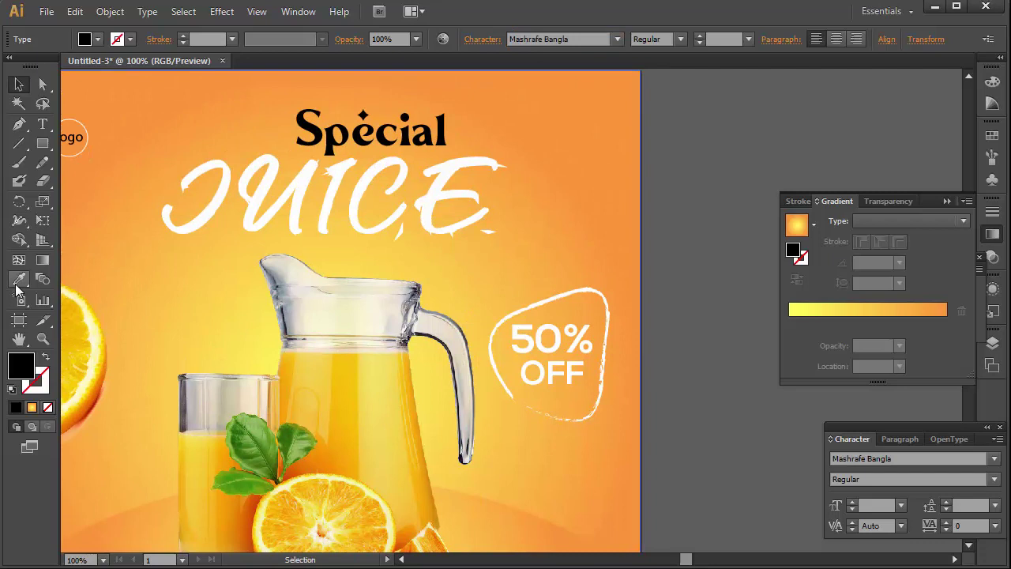
{"action": "left_click", "coordinate": [19, 286]}
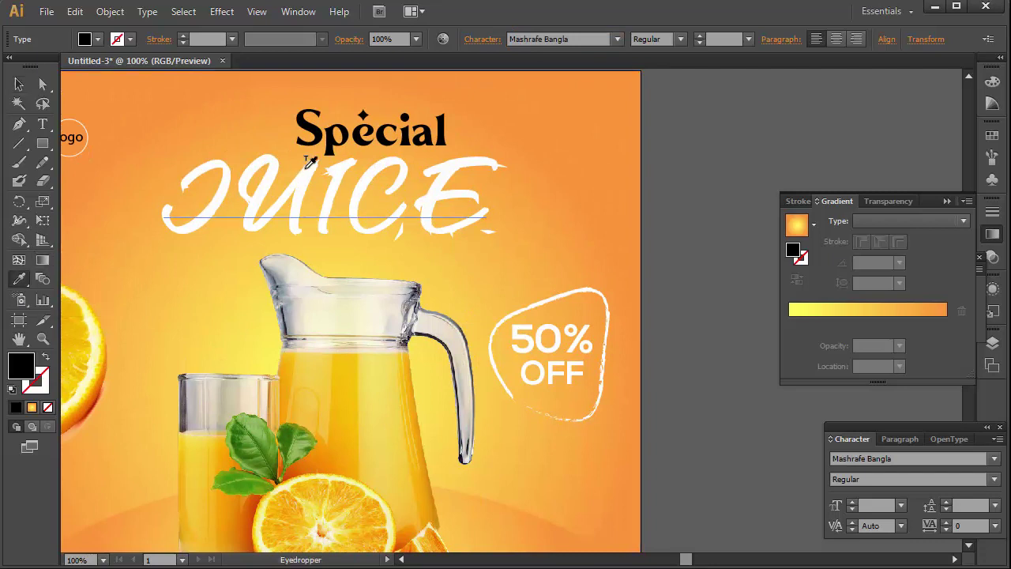
{"action": "left_click", "coordinate": [514, 250], "text": "ctrl+alt"}
{"action": "left_click_drag", "start_coordinate": [531, 286], "coordinate": [456, 109]}
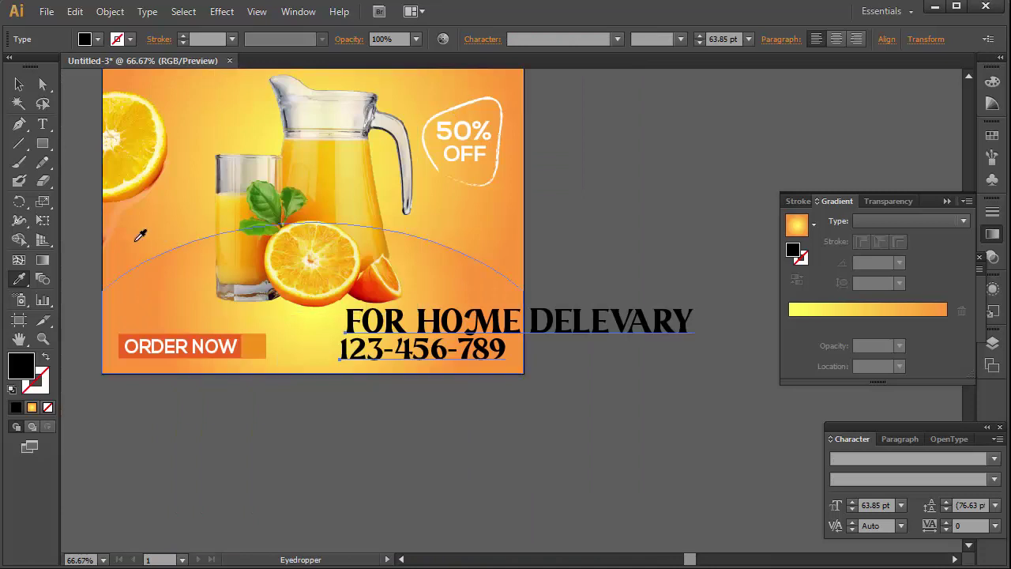
Shrink the FOR HOME DELEVARY heading to fit above the number.
{"action": "left_click", "coordinate": [21, 91]}
{"action": "left_click", "coordinate": [577, 455]}
{"action": "left_click", "coordinate": [688, 326]}
{"action": "left_click_drag", "start_coordinate": [692, 342], "coordinate": [506, 331]}
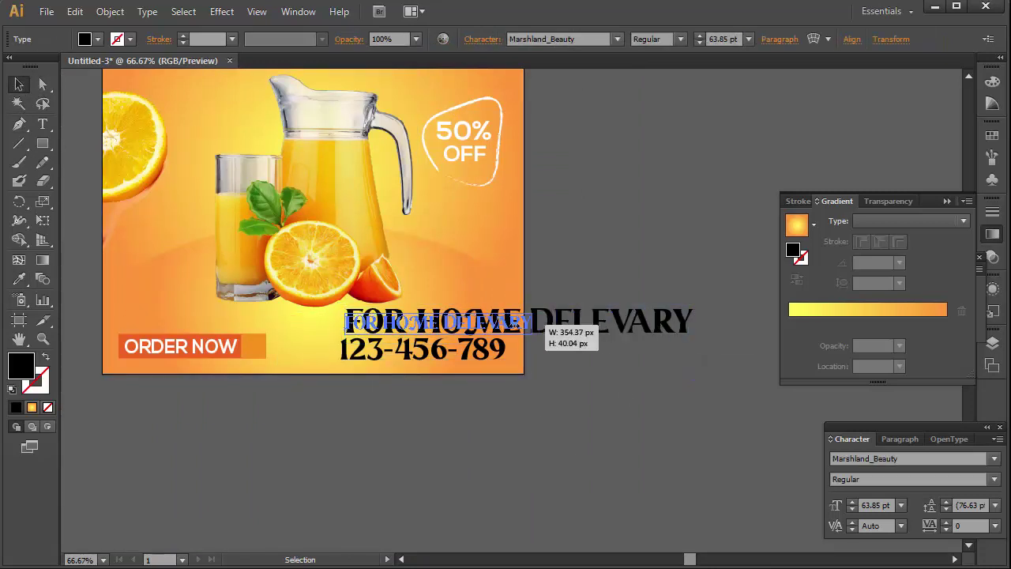
{"action": "left_click", "coordinate": [588, 310]}
Scale both delivery lines down together and shift them up and right.
{"action": "key", "text": "z"}
{"action": "left_click", "coordinate": [453, 333]}
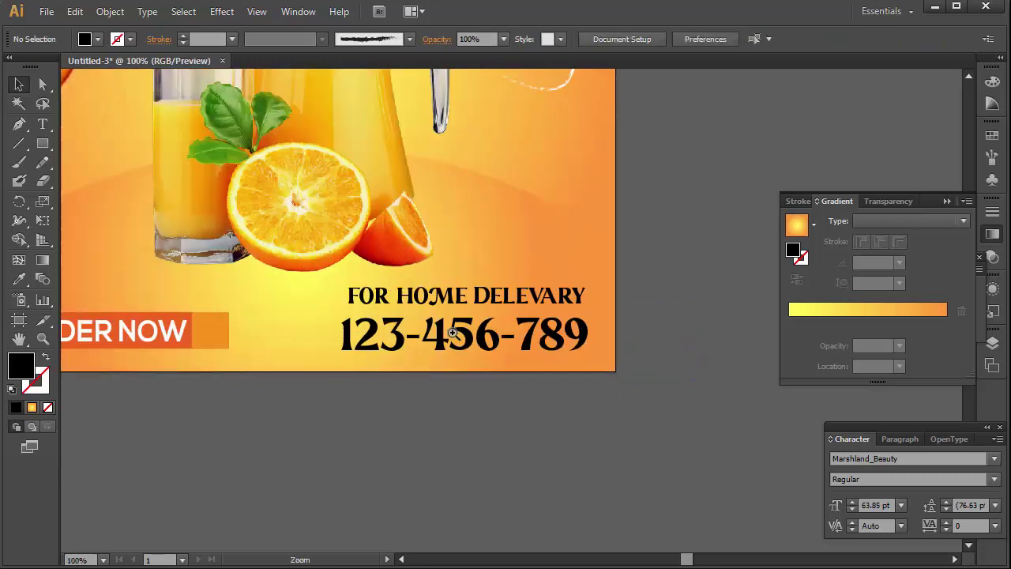
{"action": "key", "text": "v"}
{"action": "left_click", "coordinate": [371, 207]}
{"action": "left_click", "coordinate": [273, 264], "text": "shift"}
{"action": "left_click_drag", "start_coordinate": [270, 188], "coordinate": [272, 221]}
{"action": "left_click_drag", "start_coordinate": [285, 266], "coordinate": [318, 249]}
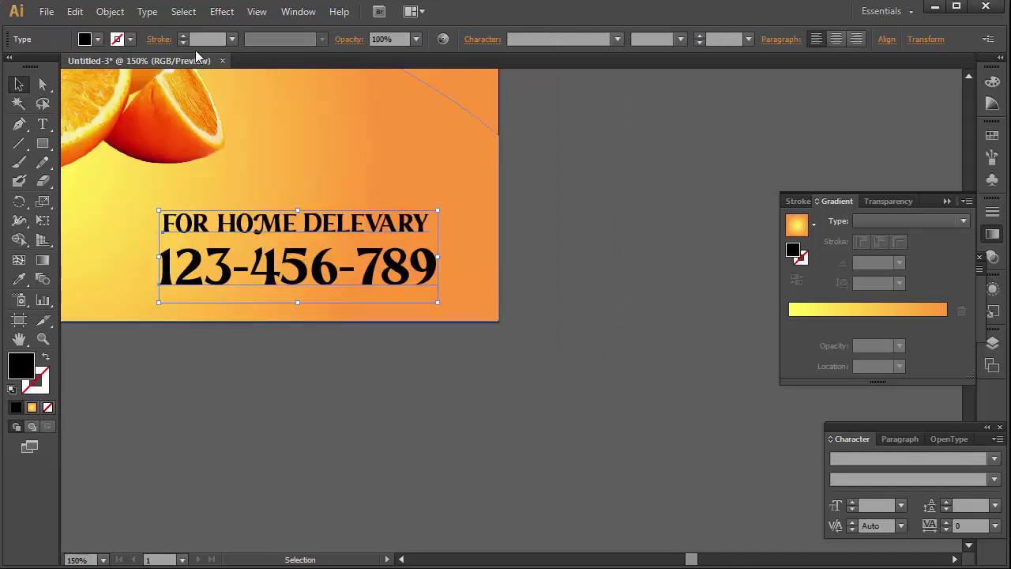
Fill the delivery text white after briefly trying red.
{"action": "left_click", "coordinate": [87, 39]}
{"action": "left_click", "coordinate": [33, 64]}
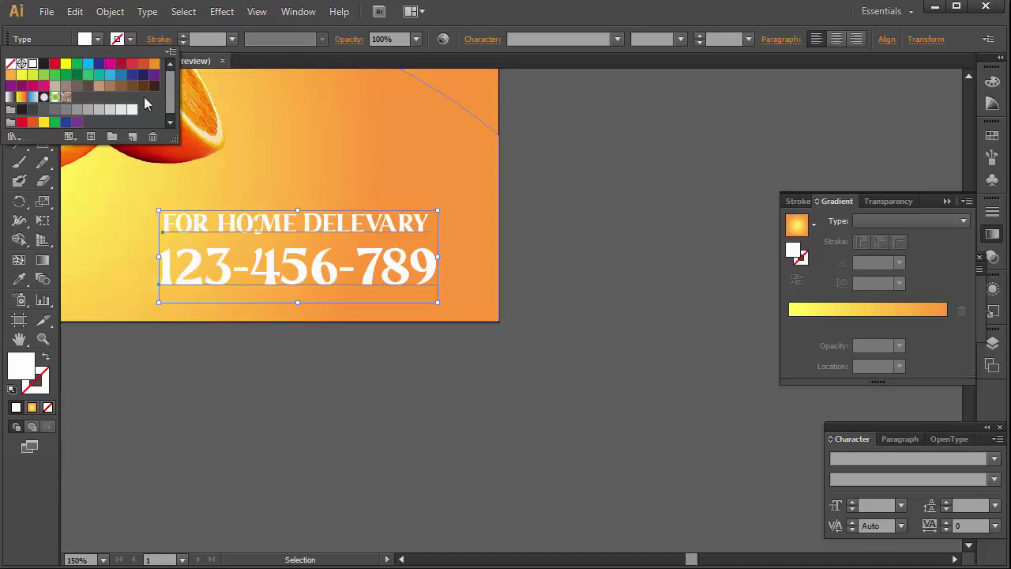
{"action": "left_click", "coordinate": [21, 123]}
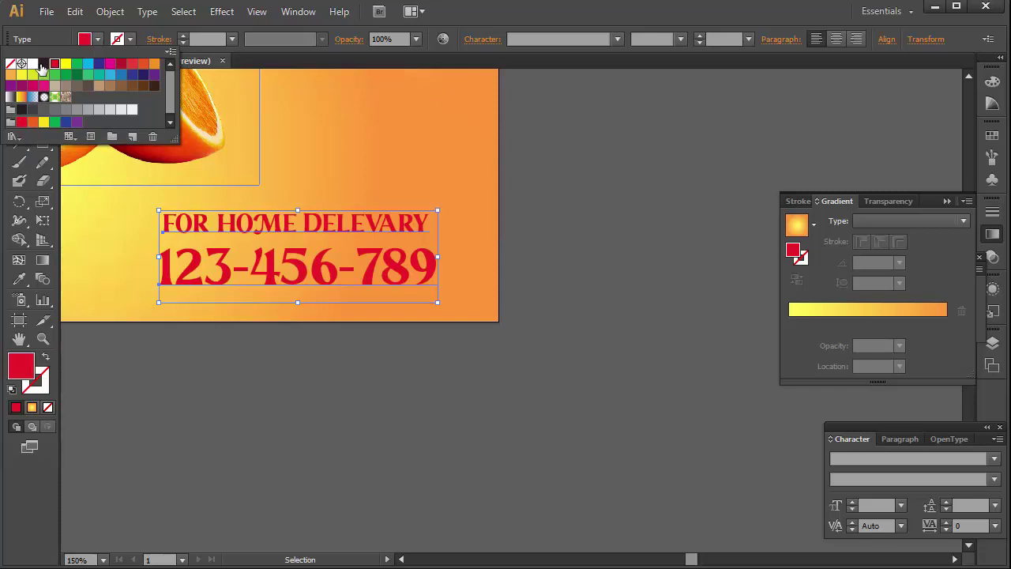
{"action": "left_click", "coordinate": [33, 64]}
{"action": "key", "text": "ctrl+minus"}
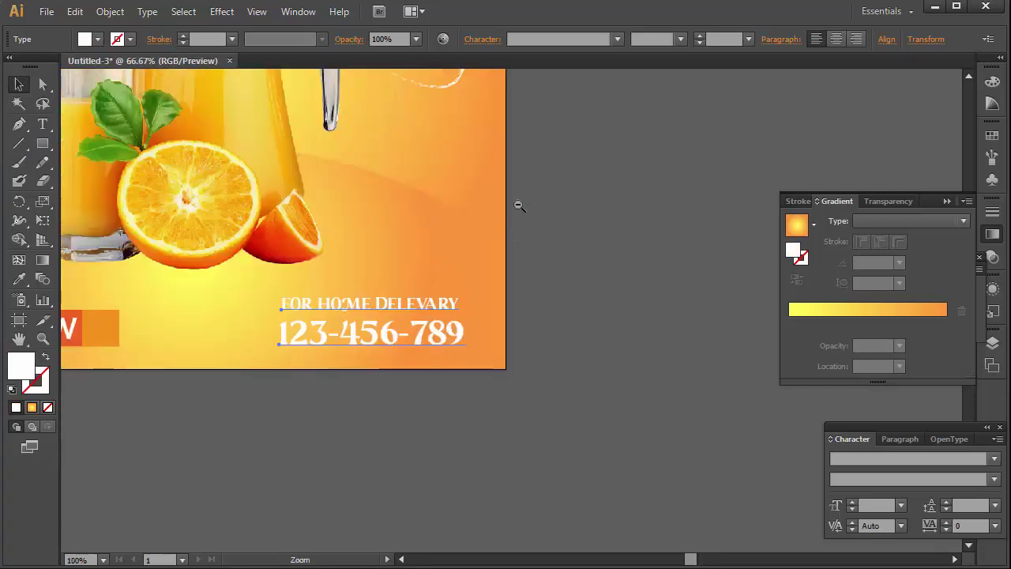
{"action": "key", "text": "ctrl+minus"}
{"action": "key", "text": "Tab"}
{"action": "left_click_drag", "start_coordinate": [470, 339], "coordinate": [558, 388]}
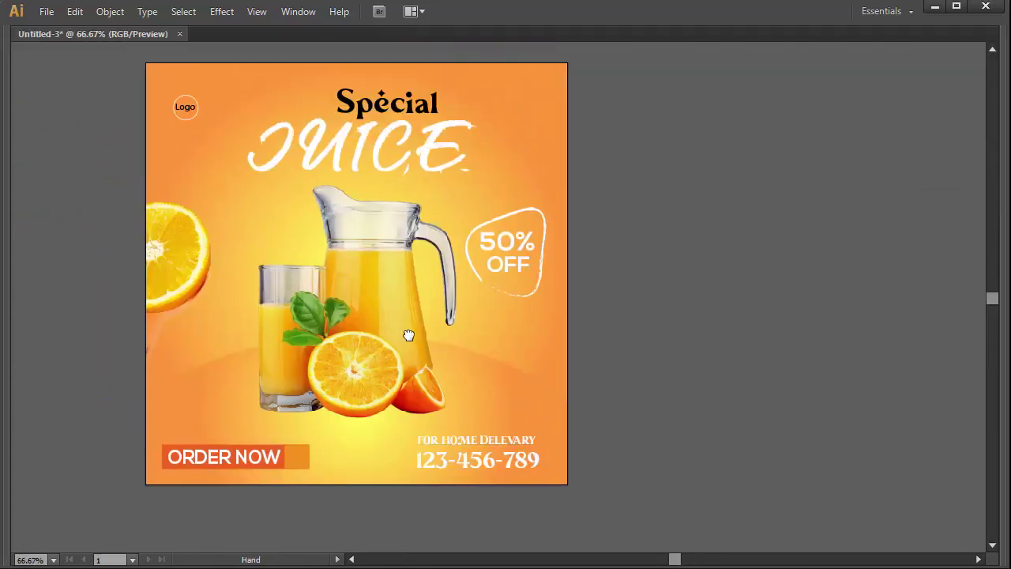
{"action": "left_click_drag", "start_coordinate": [337, 265], "coordinate": [374, 288]}
Make the FOR HOME DELEVARY heading black, leaving the phone number white.
{"action": "left_click", "coordinate": [361, 275]}
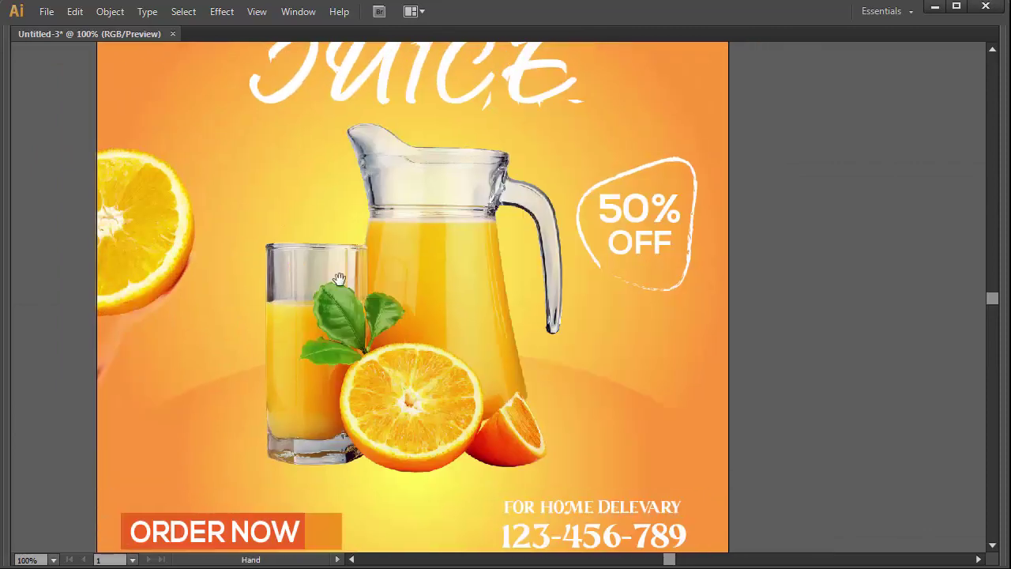
{"action": "left_click_drag", "start_coordinate": [648, 553], "coordinate": [609, 442]}
{"action": "left_click", "coordinate": [608, 439]}
{"action": "key", "text": "Tab"}
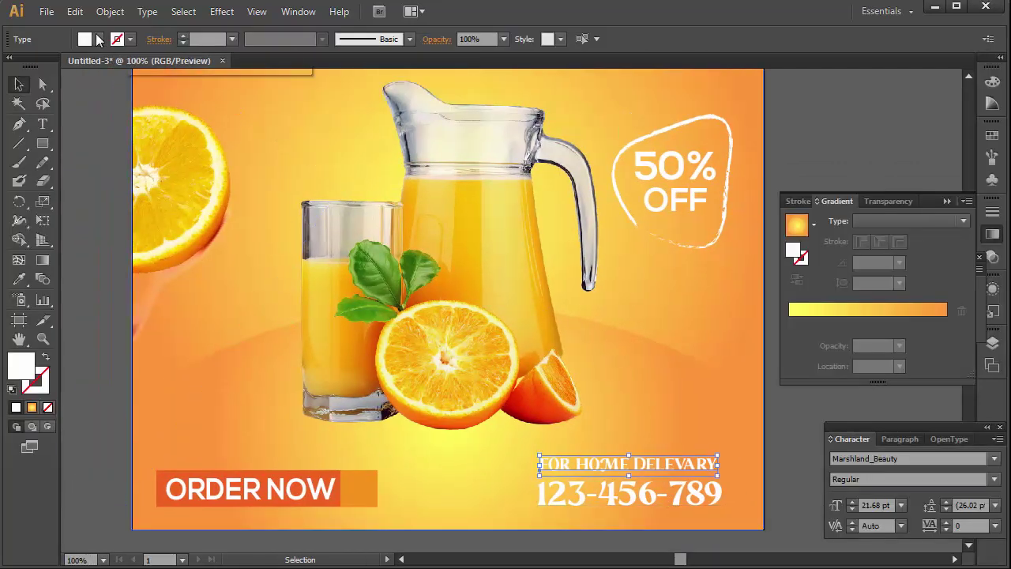
{"action": "left_click", "coordinate": [97, 39]}
{"action": "left_click", "coordinate": [47, 69]}
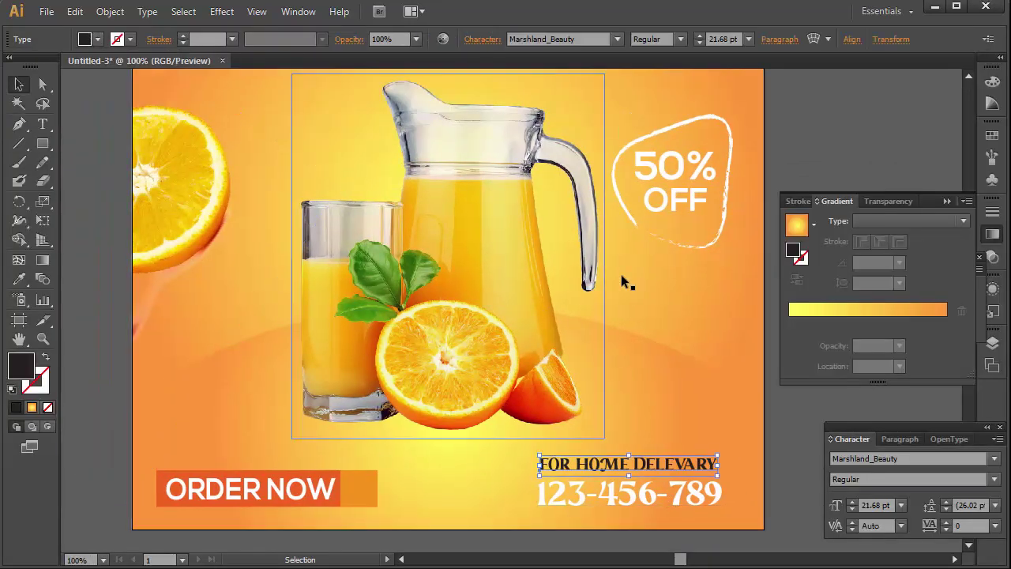
{"action": "left_click", "coordinate": [824, 168]}
{"action": "key", "text": "ctrl+minus"}
{"action": "key", "text": "Tab"}
Drag the bottom ellipse's radial gradient midpoint left to about 22.91% location.
{"action": "left_click_drag", "start_coordinate": [464, 271], "coordinate": [298, 295]}
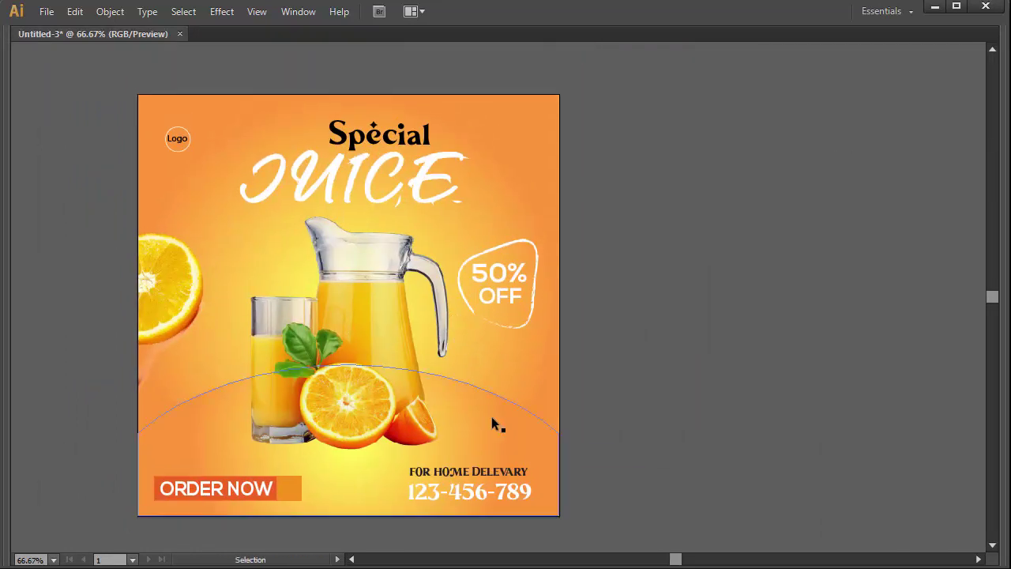
{"action": "left_click", "coordinate": [507, 418]}
{"action": "key", "text": "Tab"}
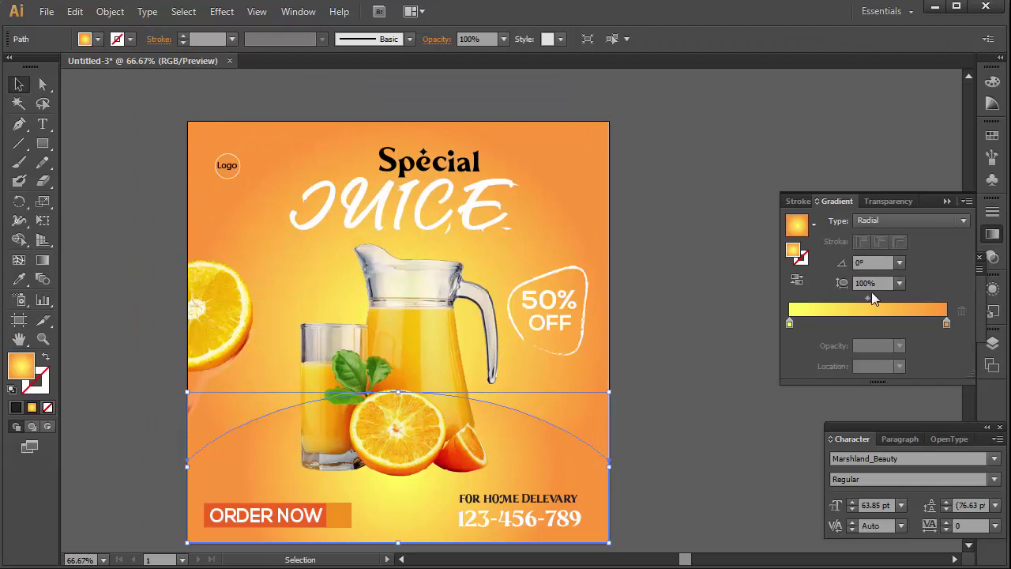
{"action": "left_click_drag", "start_coordinate": [866, 297], "coordinate": [830, 297]}
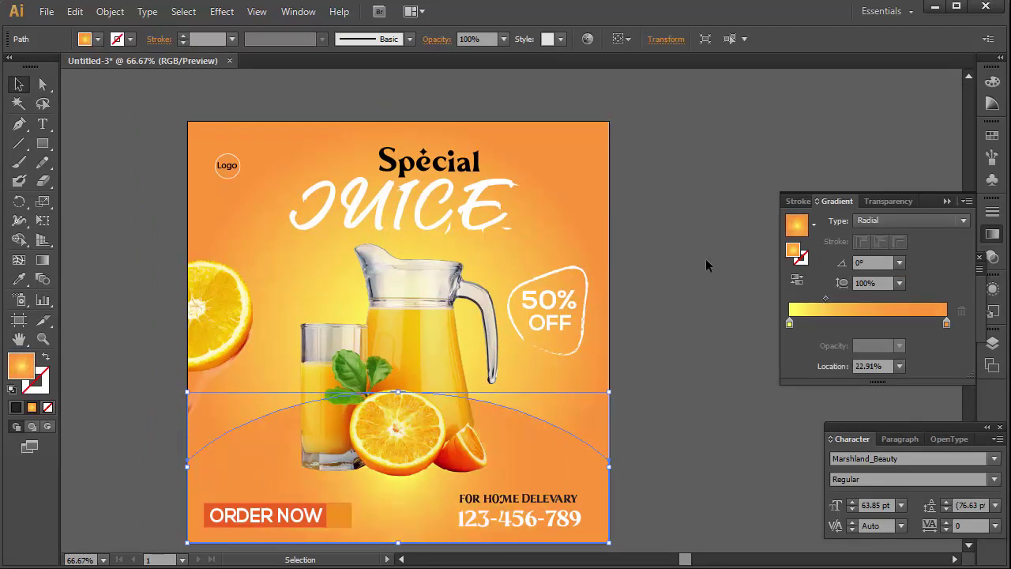
{"action": "left_click", "coordinate": [698, 204]}
{"action": "key", "text": "Tab"}
{"action": "left_click_drag", "start_coordinate": [600, 315], "coordinate": [609, 317]}
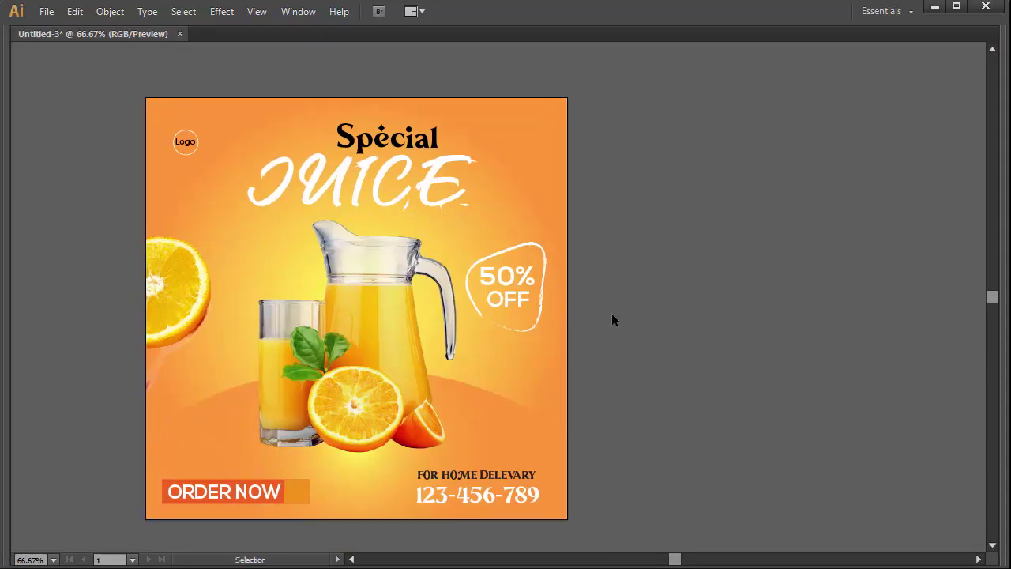
Move the JUICE title up off the artboard and convert it to outlines.
{"action": "left_click", "coordinate": [457, 195]}
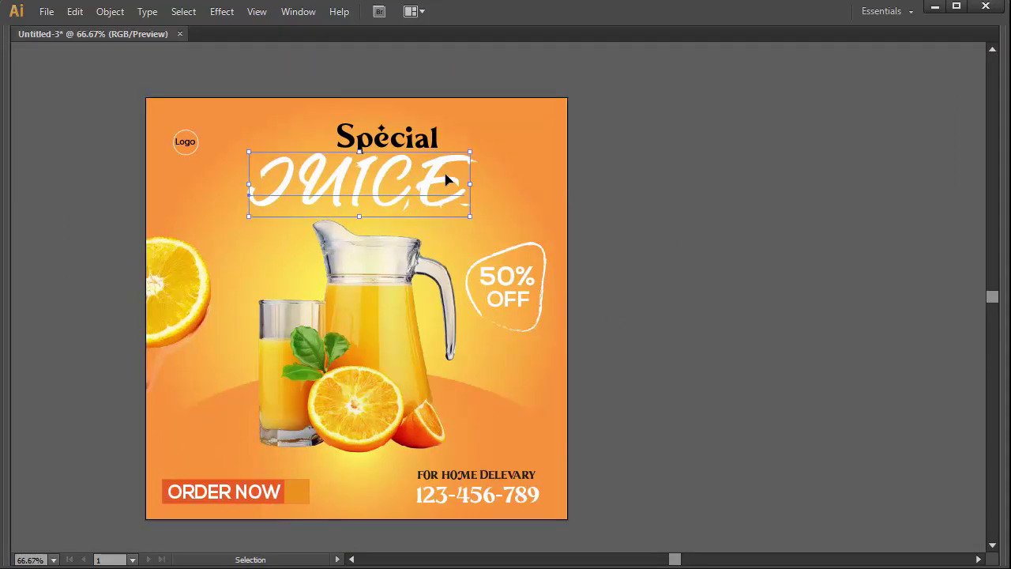
{"action": "key", "text": "Down"}
{"action": "key", "text": "Down"}
{"action": "key", "text": "Down"}
{"action": "key", "text": "Down"}
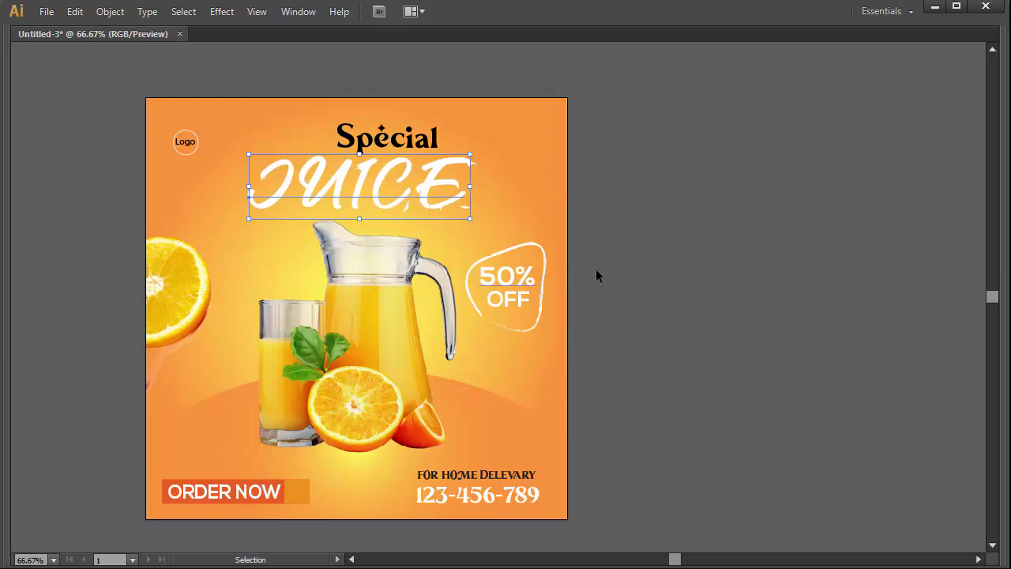
{"action": "key", "text": "ctrl+plus"}
{"action": "key", "text": "ctrl+plus"}
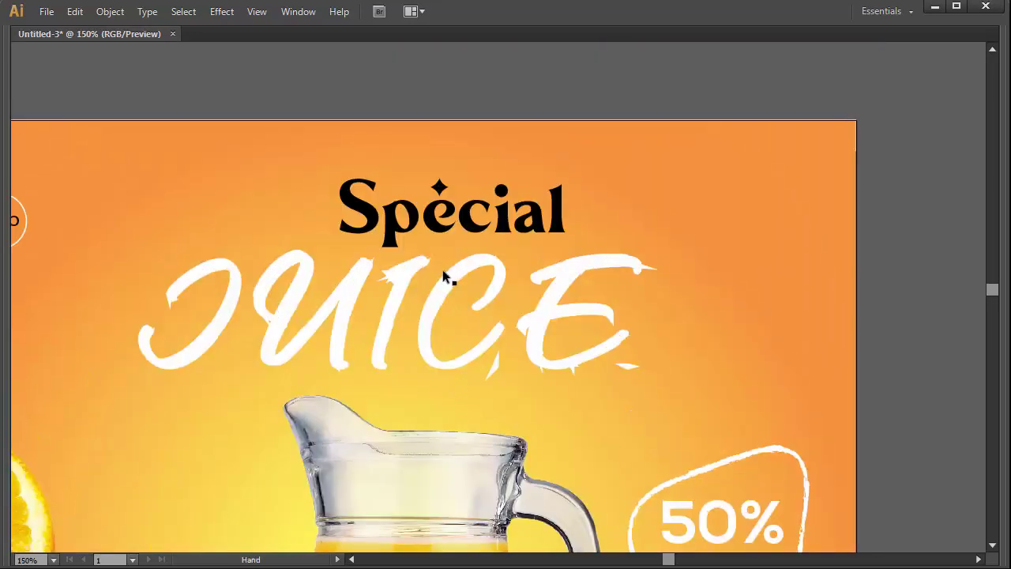
{"action": "scroll", "coordinate": [481, 300], "scroll_direction": "up", "scroll_amount": 3}
{"action": "left_click_drag", "start_coordinate": [479, 413], "coordinate": [481, 132]}
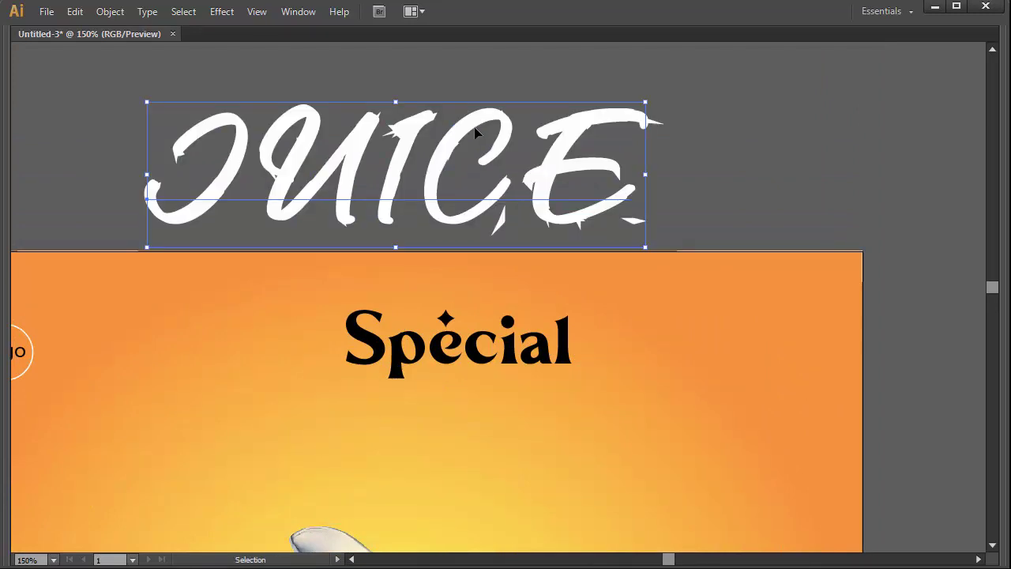
{"action": "right_click", "coordinate": [419, 121]}
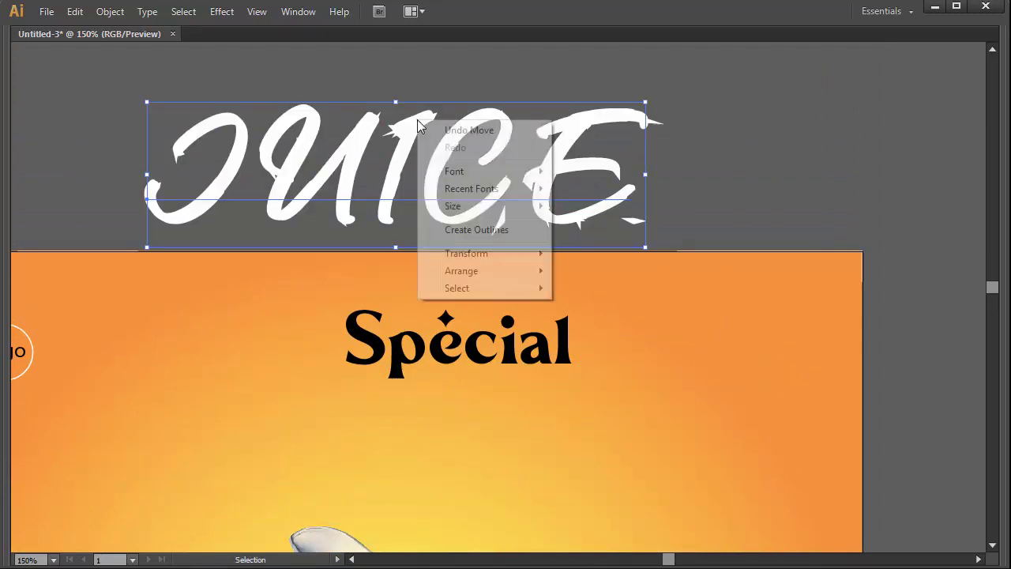
{"action": "left_click", "coordinate": [474, 230]}
Ungroup the outlined JUICE letters and inspect the E and C.
{"action": "right_click", "coordinate": [469, 190]}
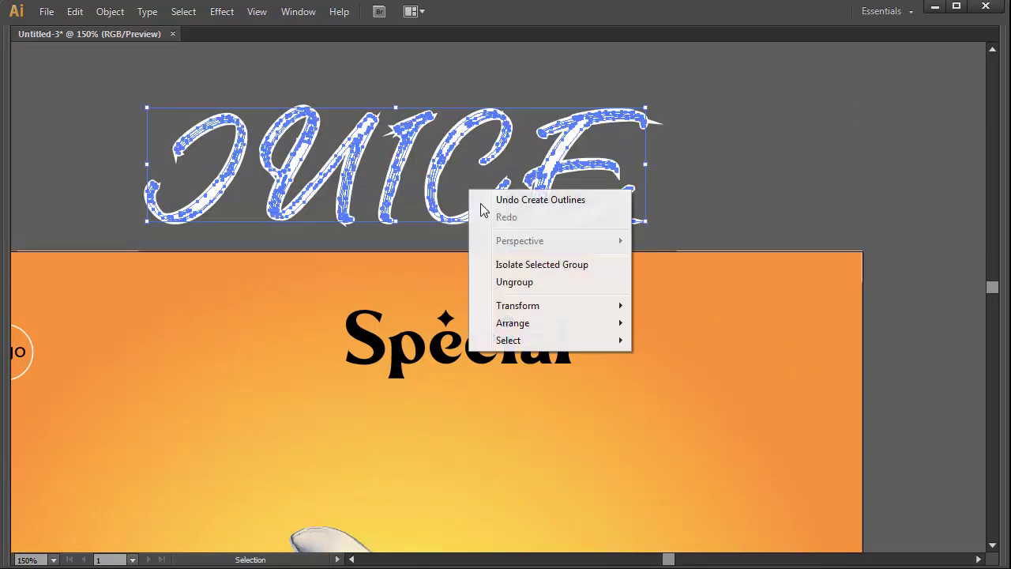
{"action": "left_click", "coordinate": [507, 282]}
{"action": "left_click", "coordinate": [684, 221]}
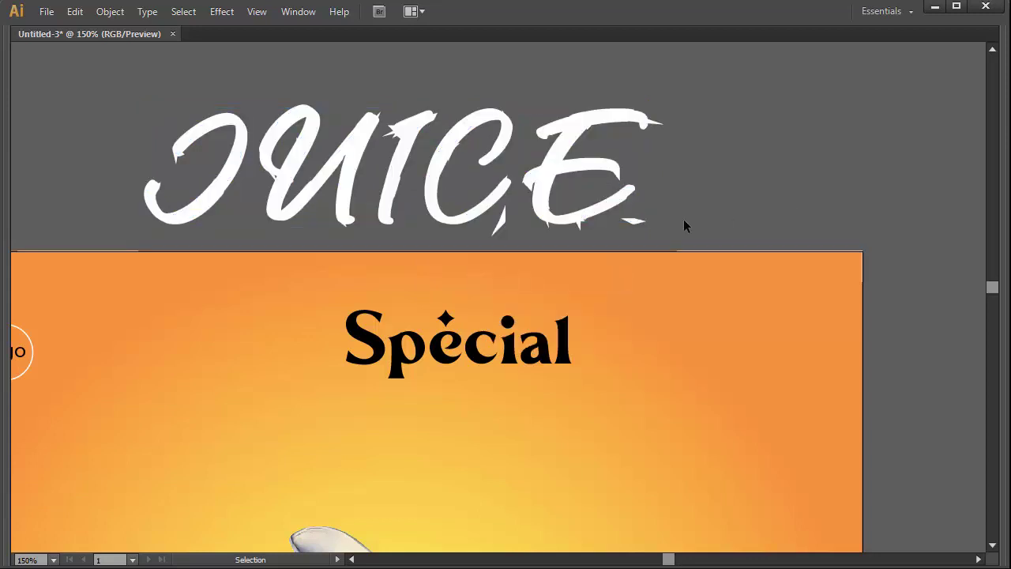
{"action": "left_click", "coordinate": [634, 221]}
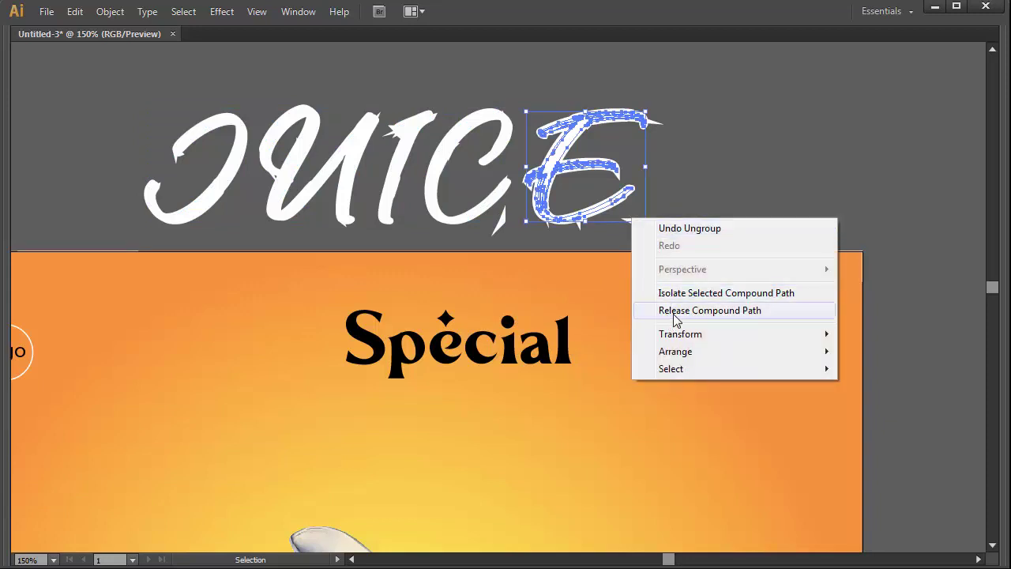
{"action": "left_click", "coordinate": [681, 209]}
{"action": "left_click", "coordinate": [634, 228]}
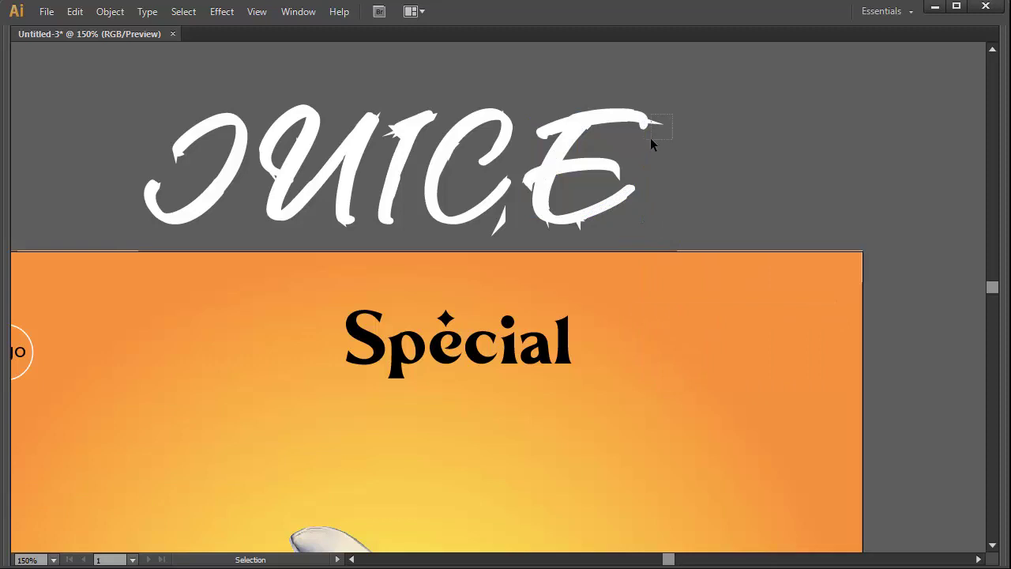
{"action": "left_click", "coordinate": [498, 234]}
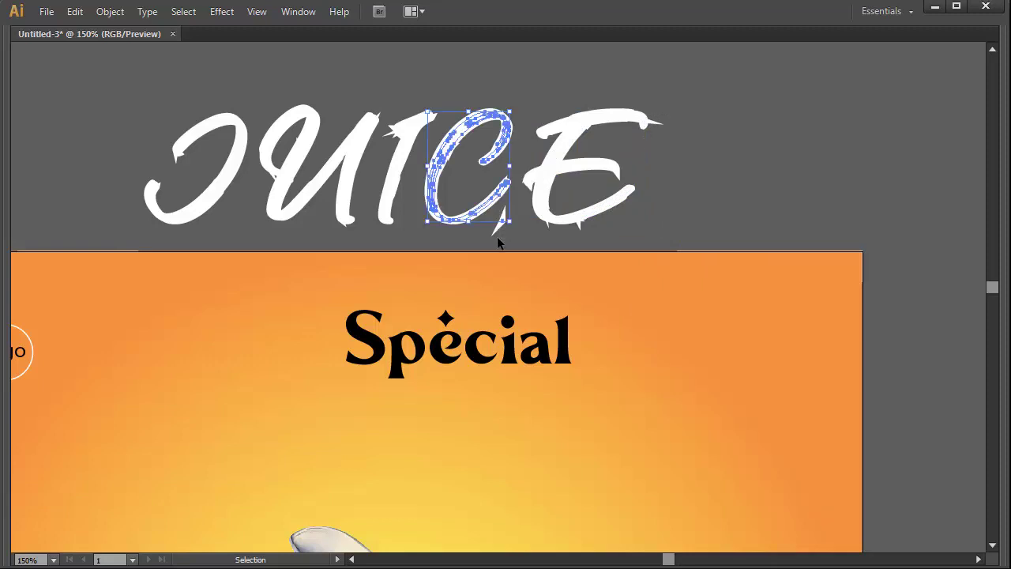
{"action": "right_click", "coordinate": [483, 190]}
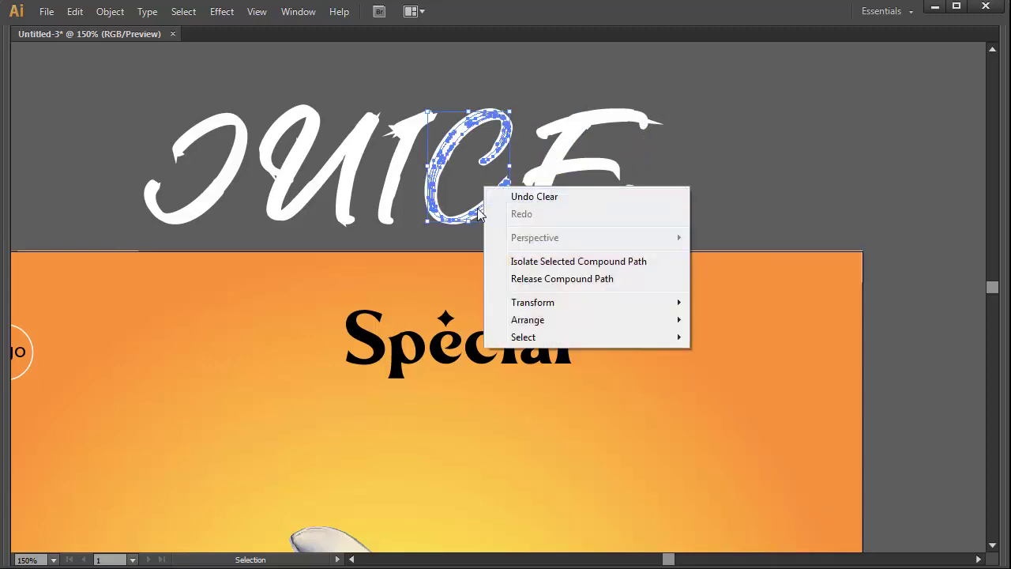
{"action": "left_click", "coordinate": [435, 183]}
Delete the stray shard below the C using Direct Selection.
{"action": "key", "text": "Tab"}
{"action": "left_click", "coordinate": [43, 84]}
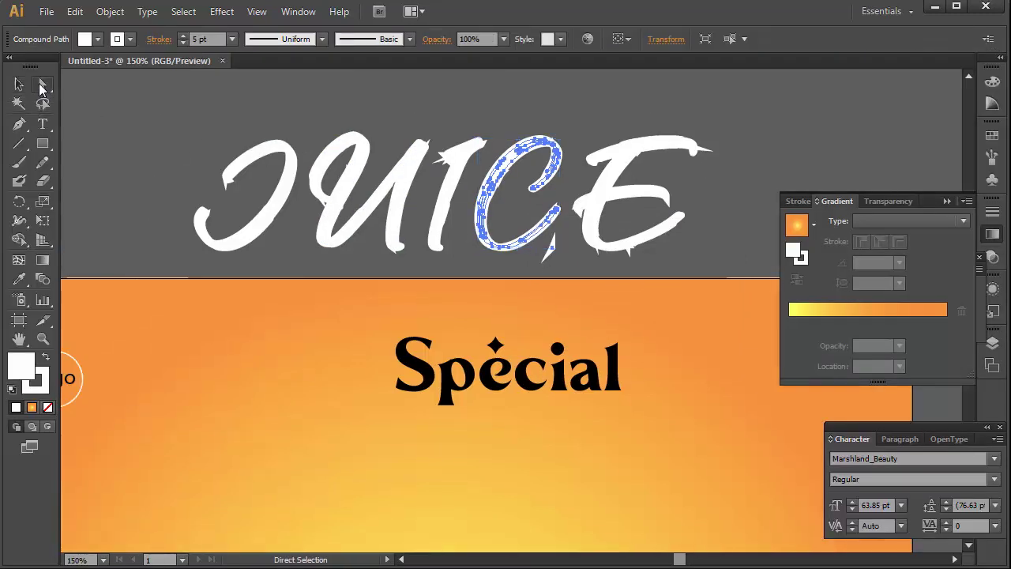
{"action": "left_click", "coordinate": [543, 265]}
{"action": "key", "text": "Delete"}
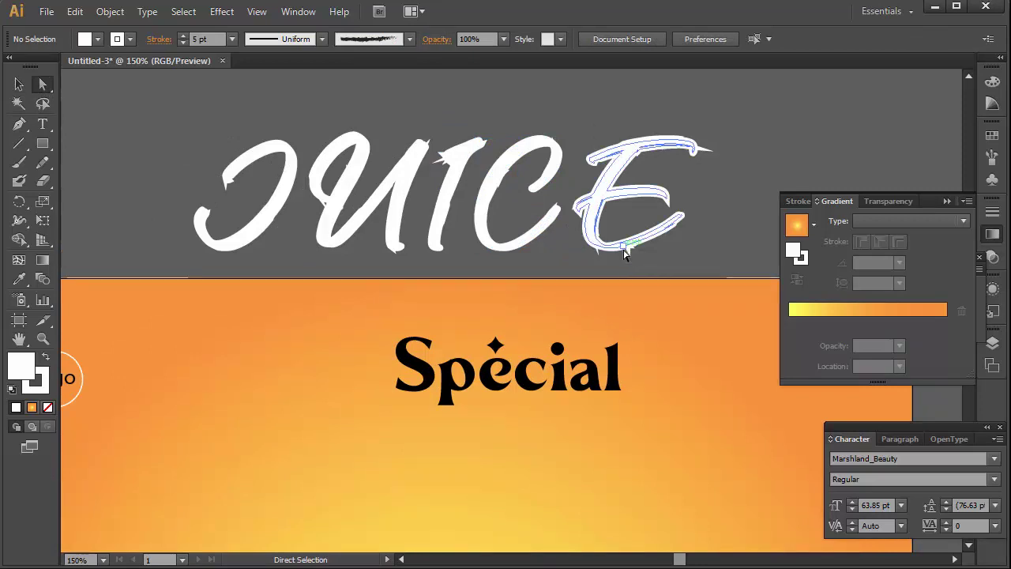
Move all JUICE letters back beneath the Special title.
{"action": "left_click", "coordinate": [19, 84]}
{"action": "left_click_drag", "start_coordinate": [740, 261], "coordinate": [185, 126]}
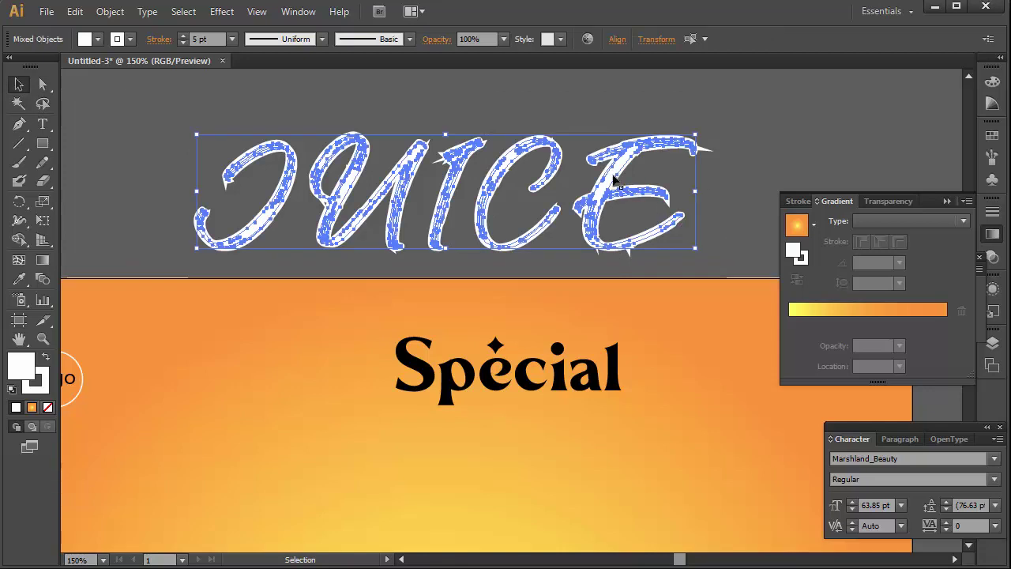
{"action": "left_click_drag", "start_coordinate": [631, 158], "coordinate": [624, 447]}
{"action": "left_click_drag", "start_coordinate": [534, 276], "coordinate": [576, 258]}
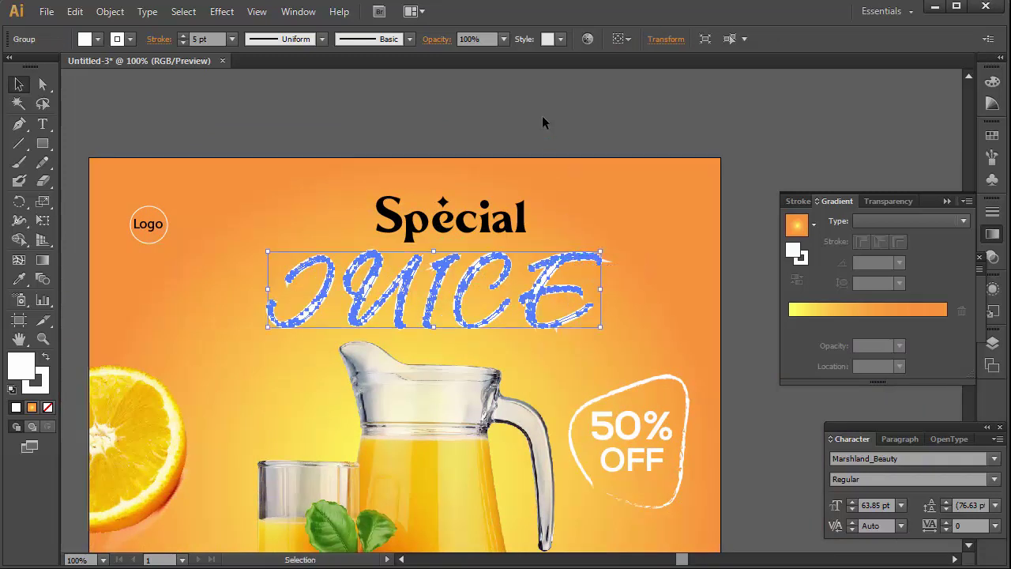
{"action": "left_click", "coordinate": [541, 122]}
{"action": "key", "text": "ctrl+minus"}
{"action": "key", "text": "Tab"}
{"action": "left_click_drag", "start_coordinate": [490, 225], "coordinate": [480, 265]}
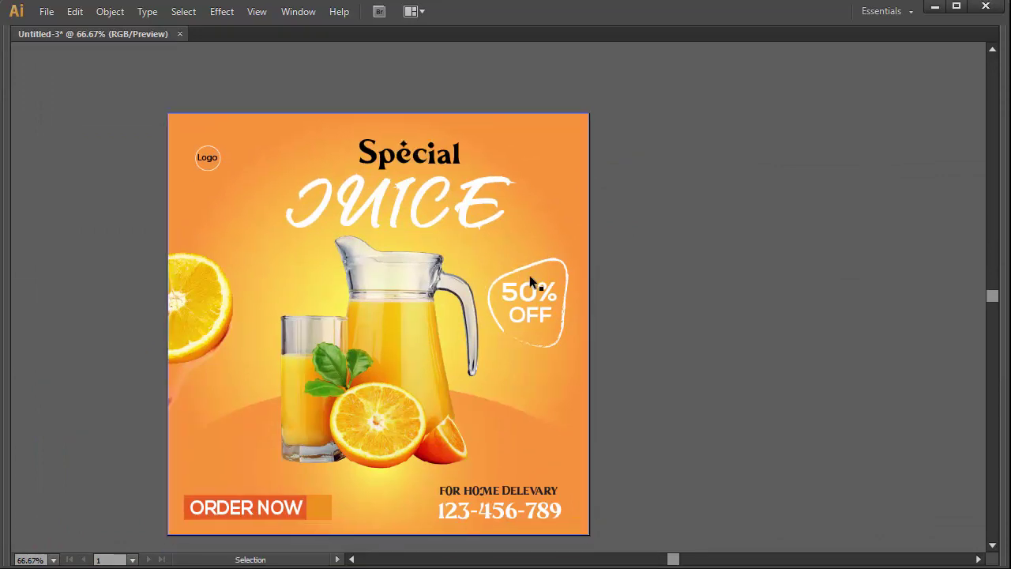
{"action": "mouse_move", "coordinate": [463, 379]}
{"action": "left_mouse_down"}
{"action": "mouse_move", "coordinate": [498, 356]}
{"action": "mouse_move", "coordinate": [445, 371]}
{"action": "mouse_move", "coordinate": [423, 351]}
{"action": "left_mouse_up"}
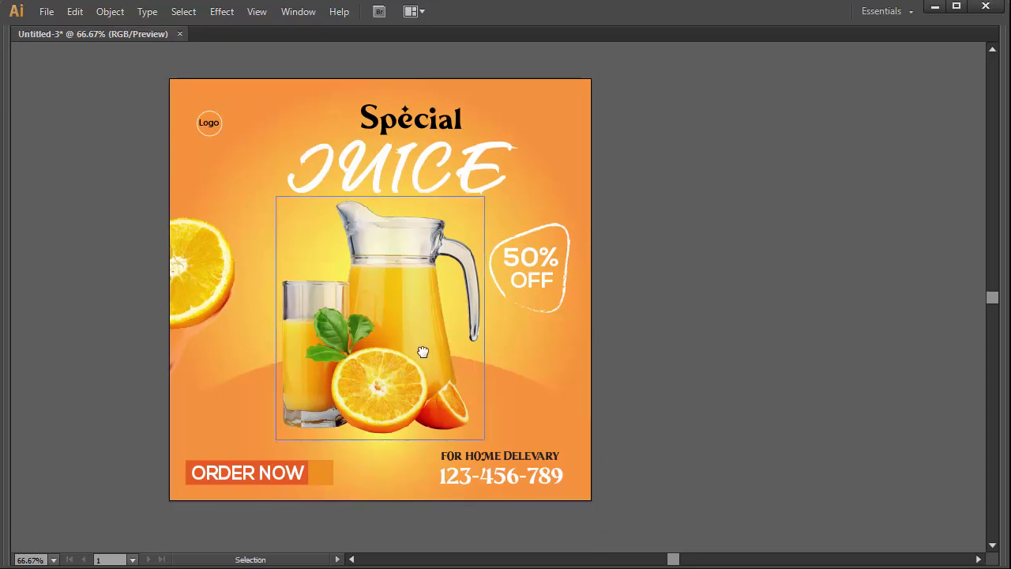